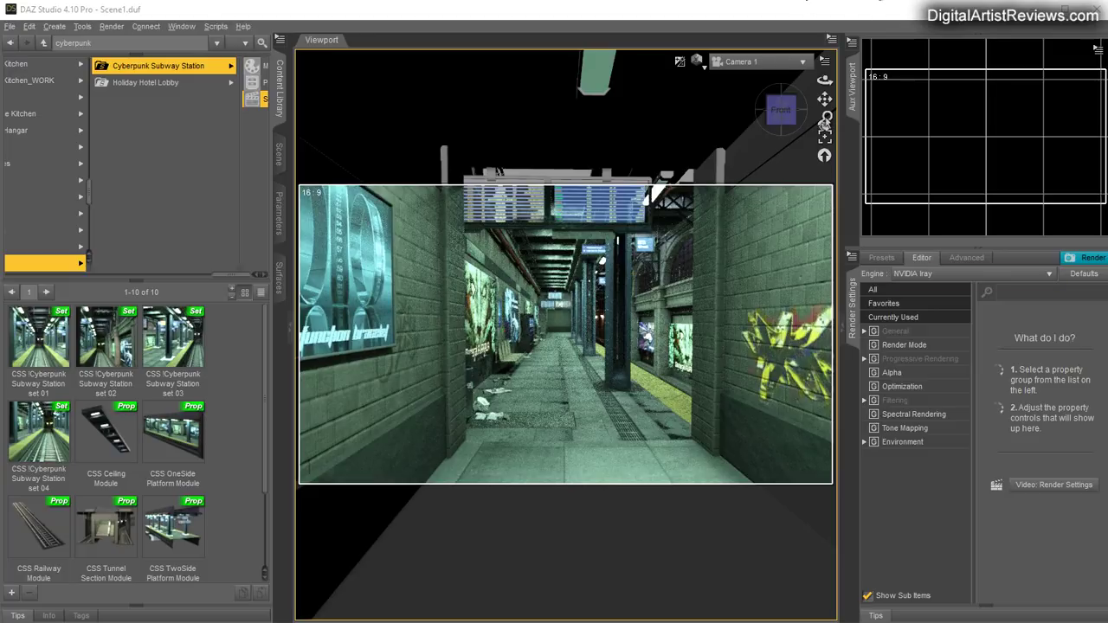
Frame the subway platform through Camera 1, with the brick walls on both sides and the departure boards overhead
mouse_move(825, 116)
mouse_down()
mouse_move(825, 106)
mouse_move(810, 121)
mouse_up()
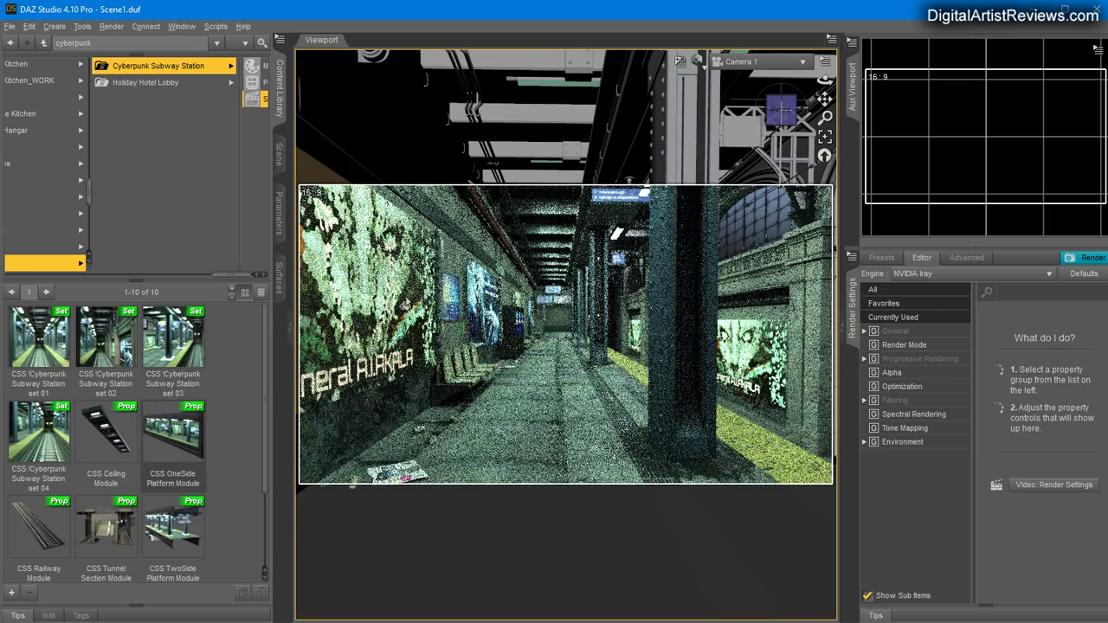
drag(825, 115, 825, 116)
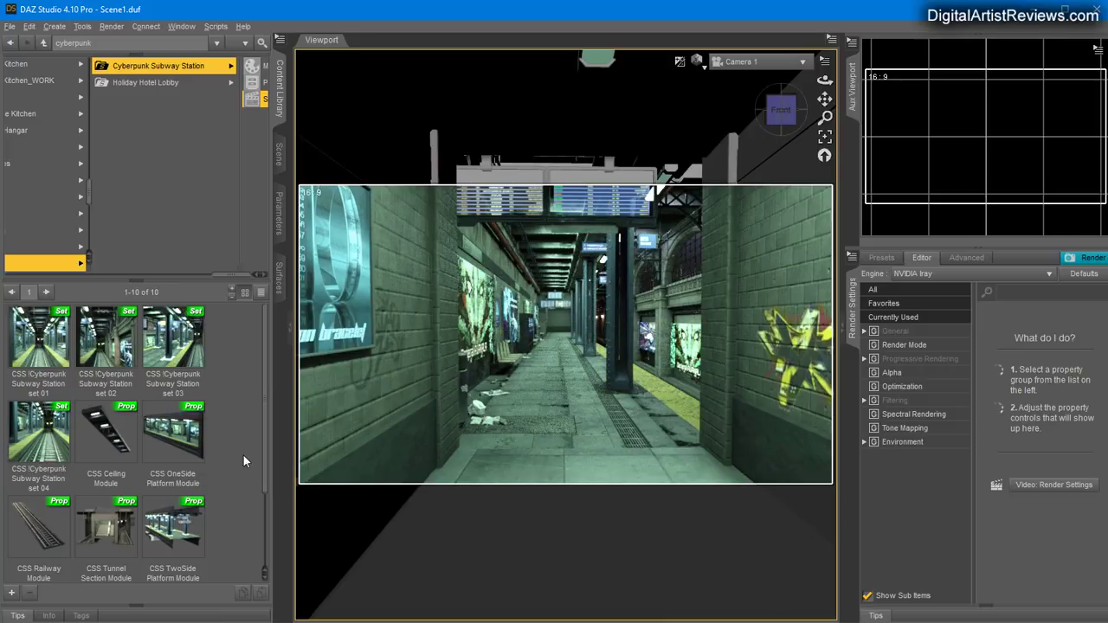
Turn on Depth of Field for Camera 1 and set its Focal Distance to 300
click(279, 154)
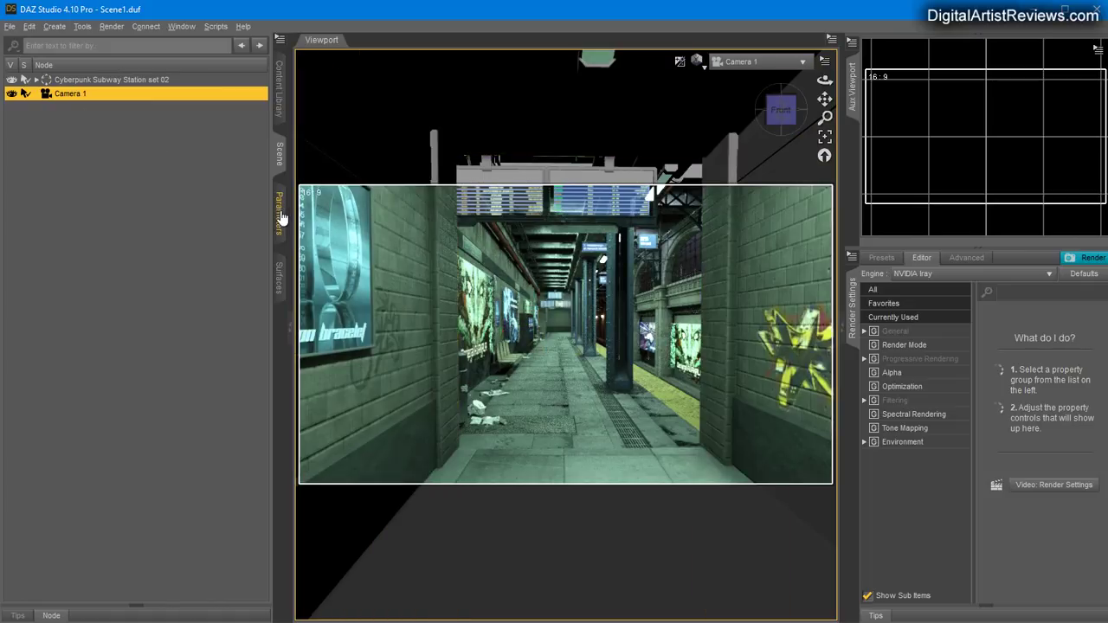
click(281, 216)
click(39, 270)
click(152, 73)
click(143, 114)
click(43, 144)
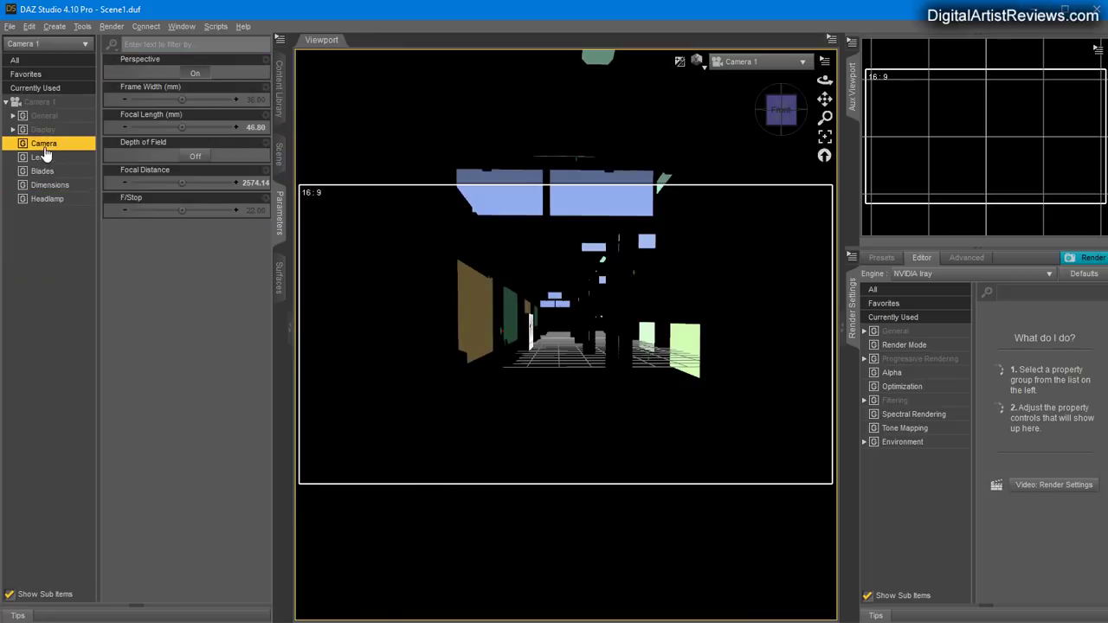
click(189, 157)
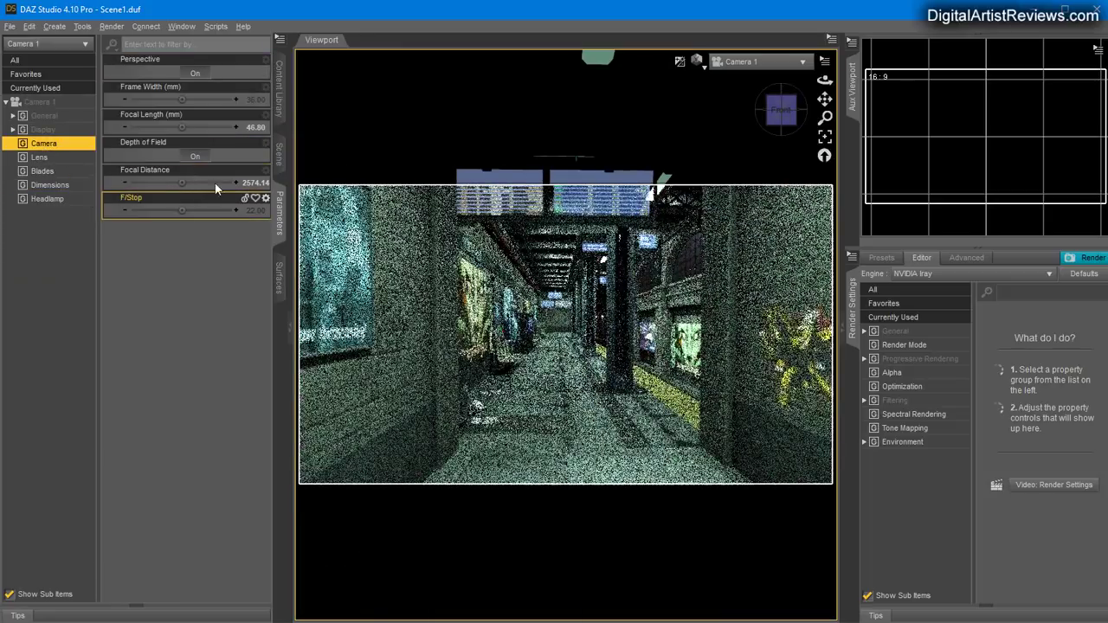
click(246, 183)
text(300)
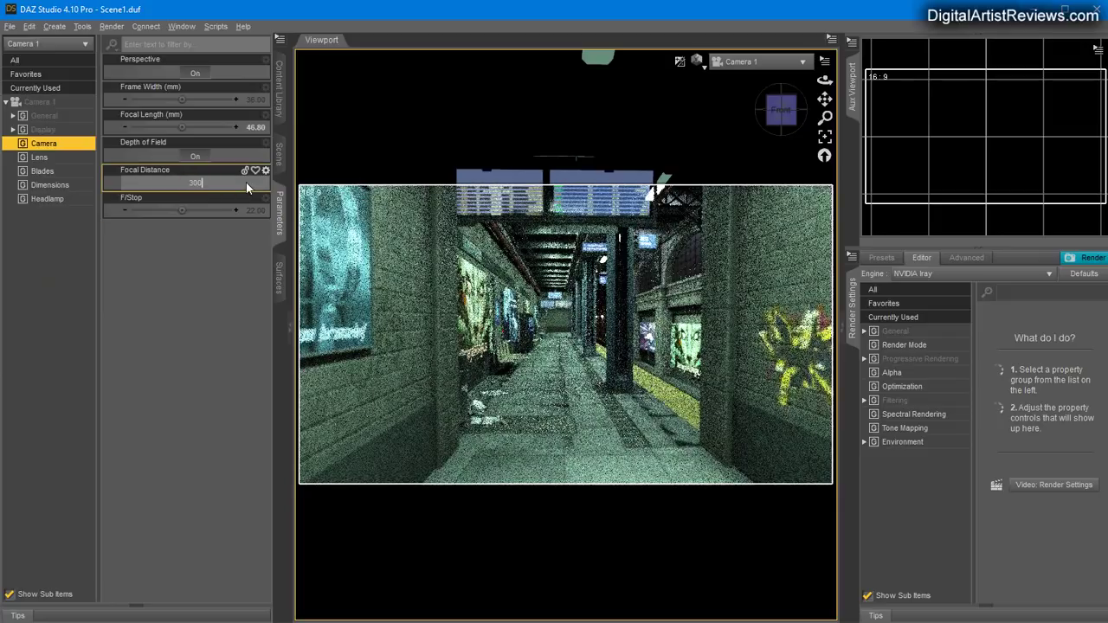
key(Return)
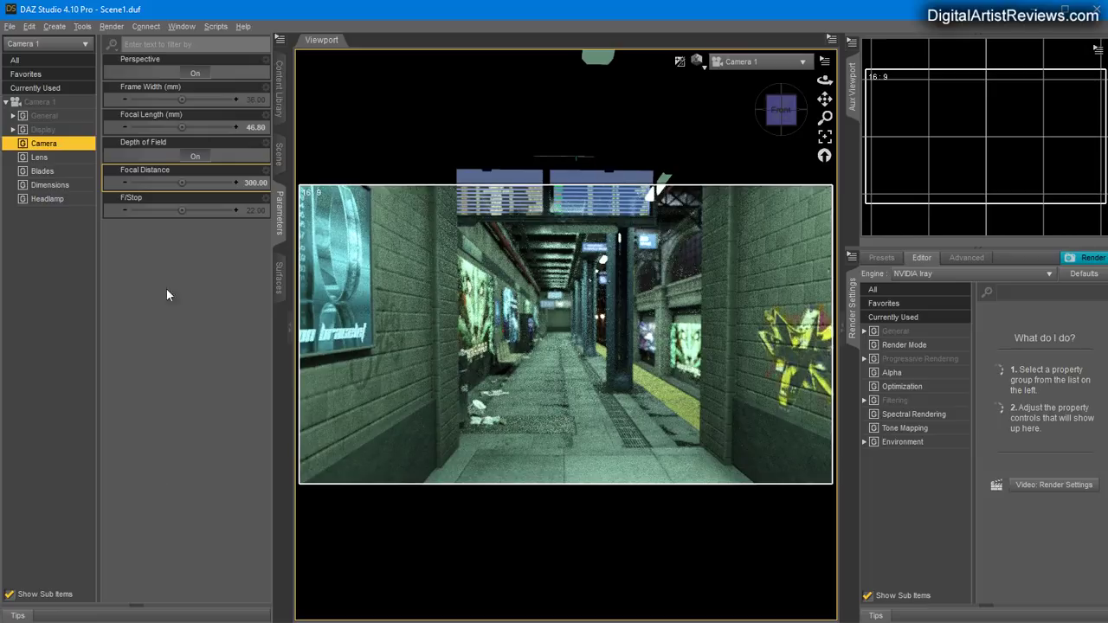
Set the Progressive Rendering Max Samples to 15000
click(278, 157)
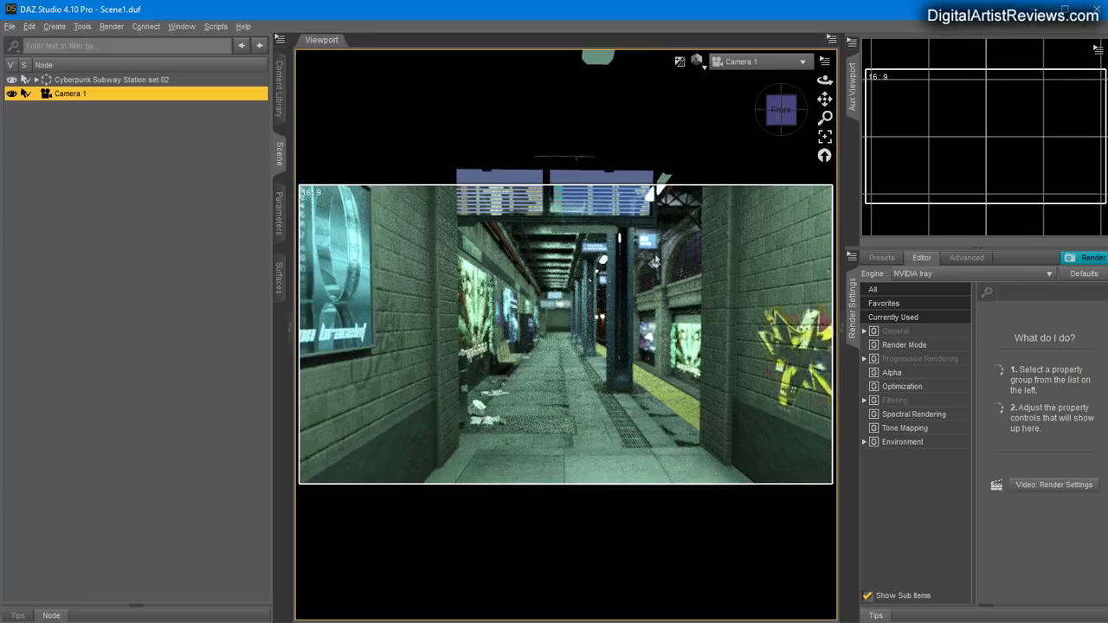
click(934, 362)
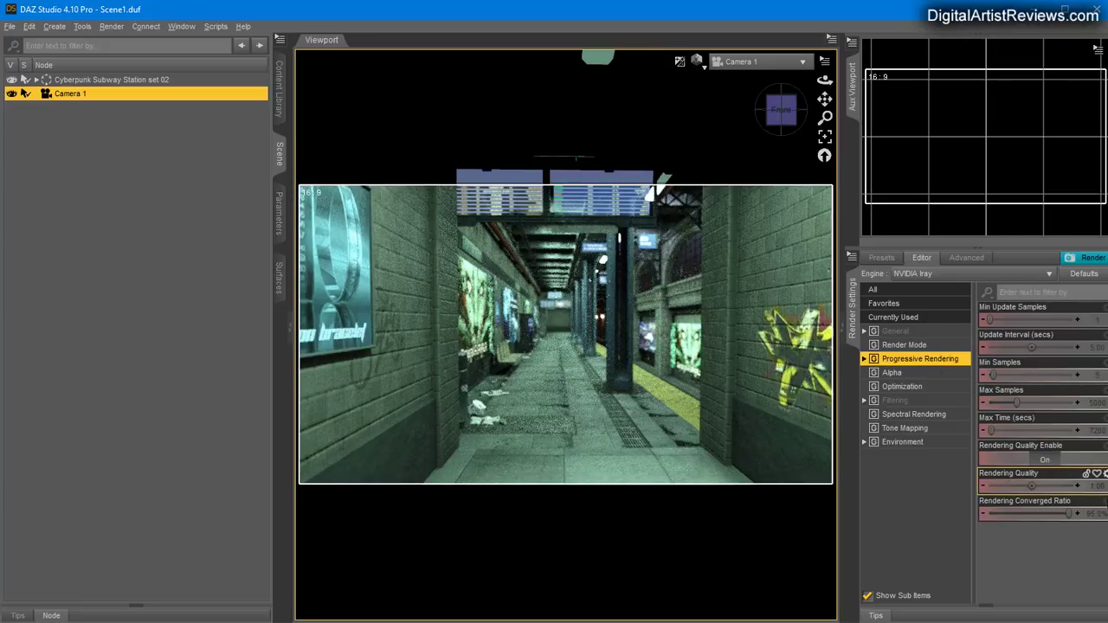
click(1089, 405)
text(150)
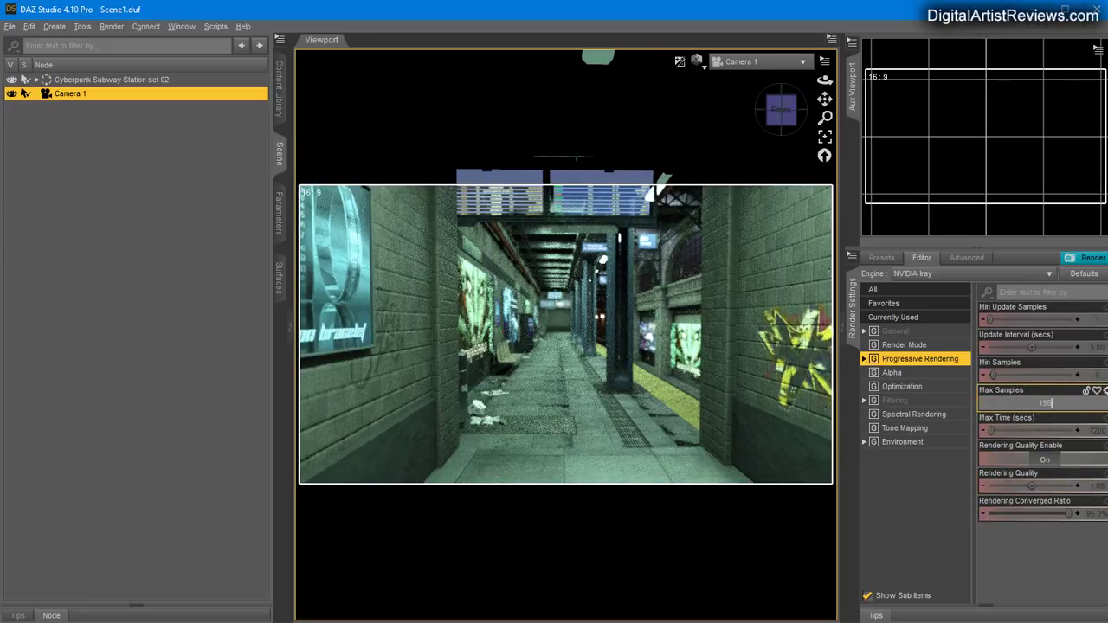
text(00)
key(Return)
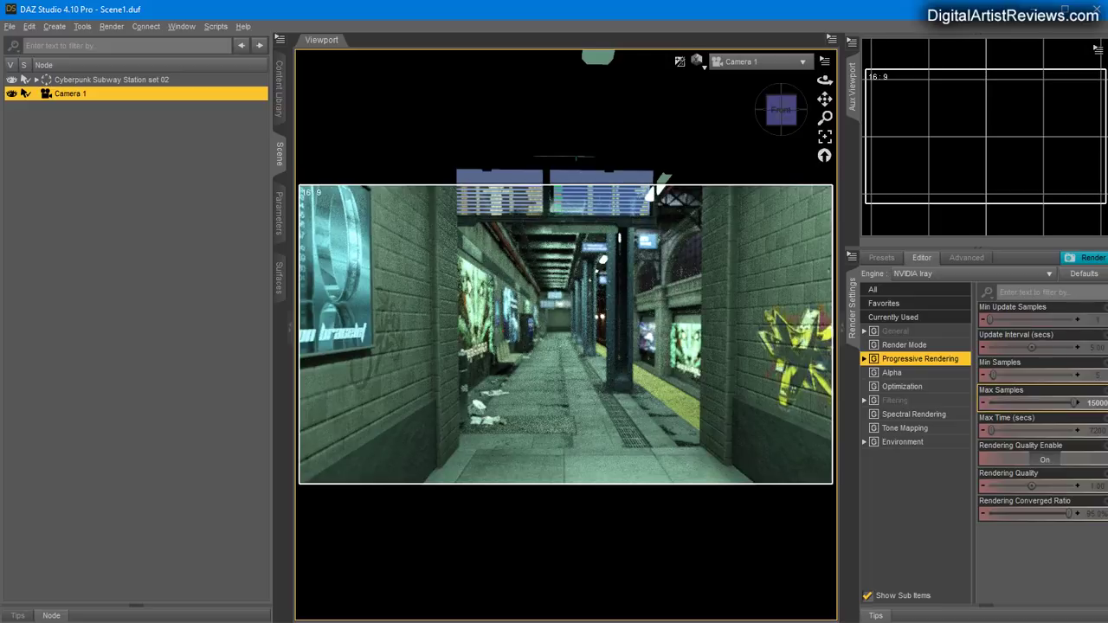
Set the render width to 400 pixels and render the Camera 1 view in a new window
click(924, 332)
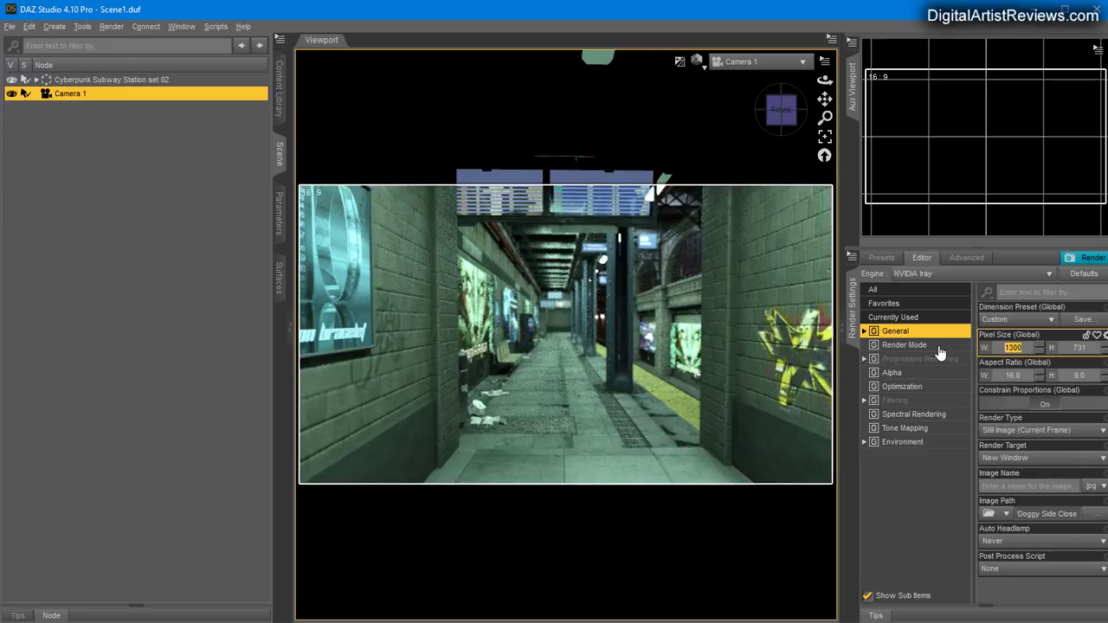
text(400)
click(1087, 263)
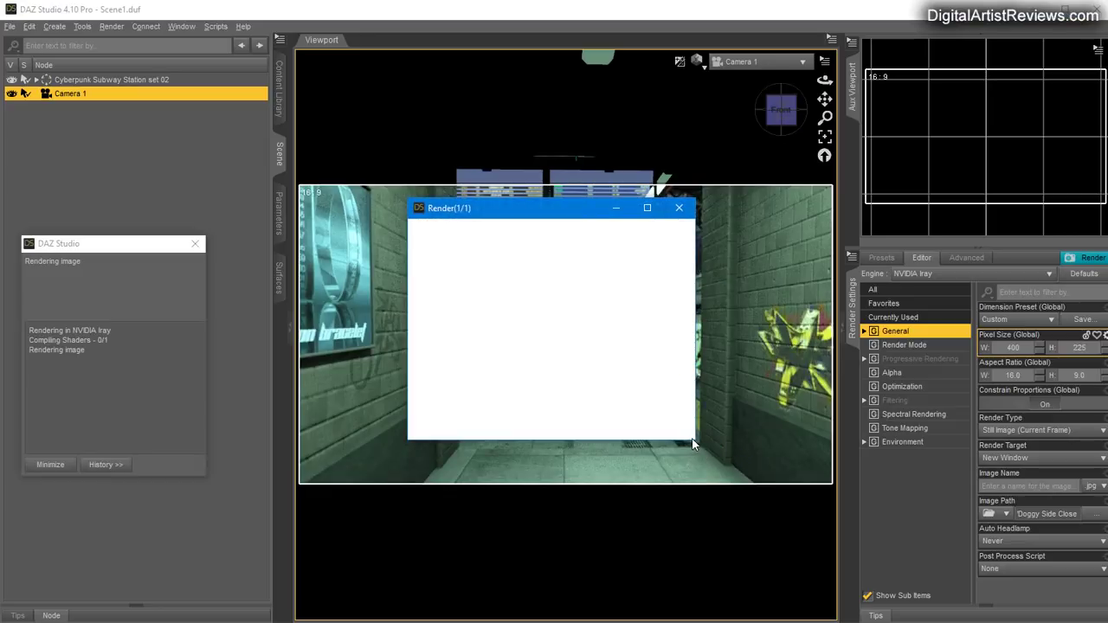
drag(696, 440, 732, 485)
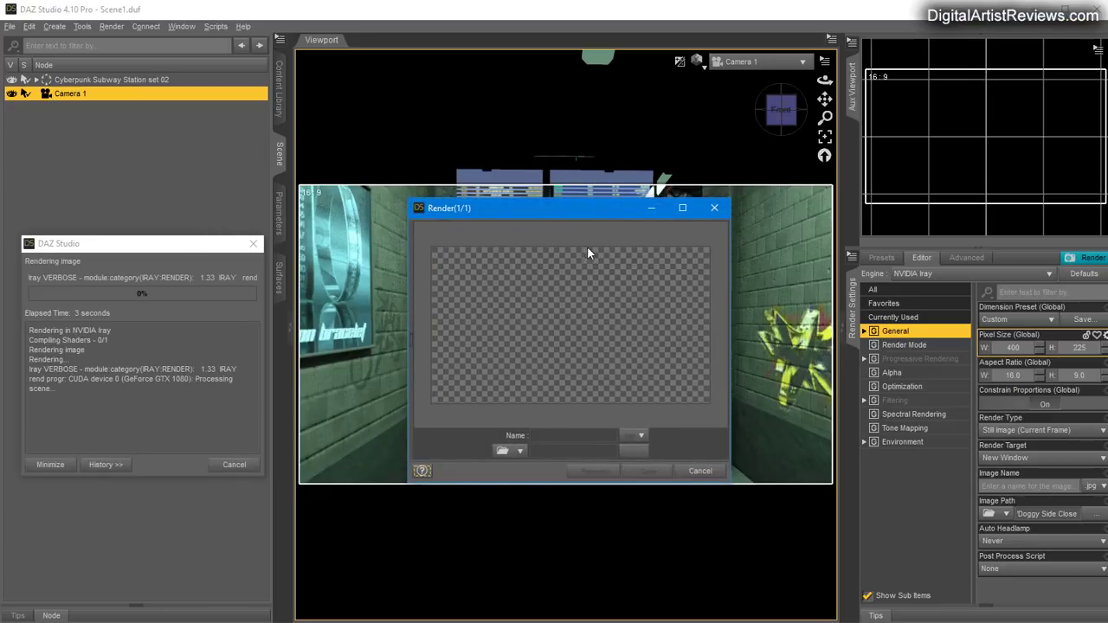
drag(567, 207, 576, 240)
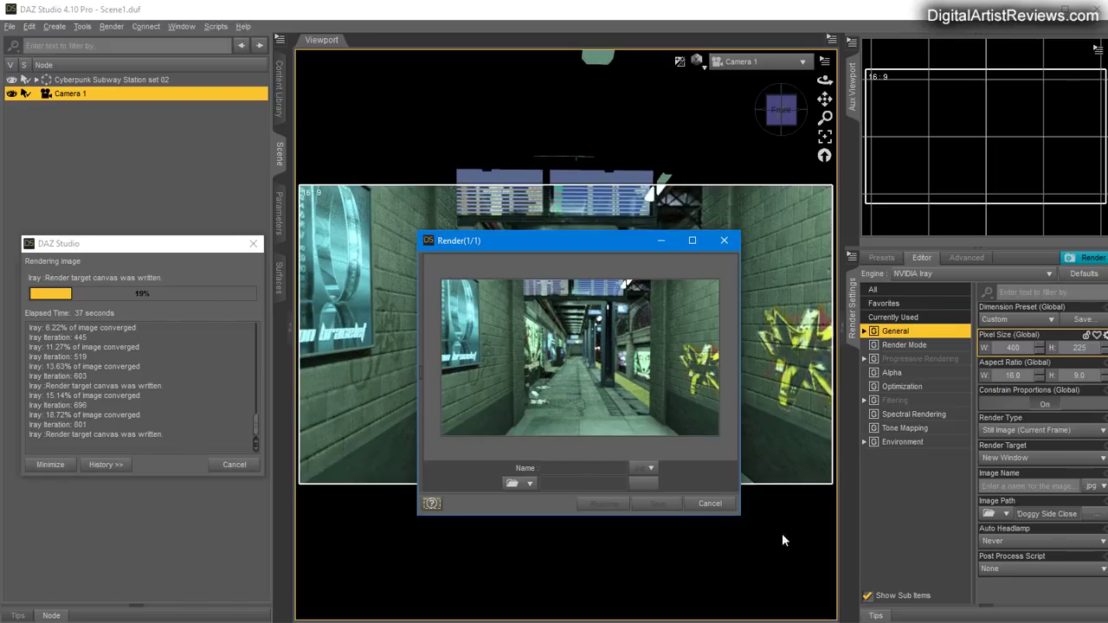
Cancel the running render and dismiss the render window without saving from it
click(715, 505)
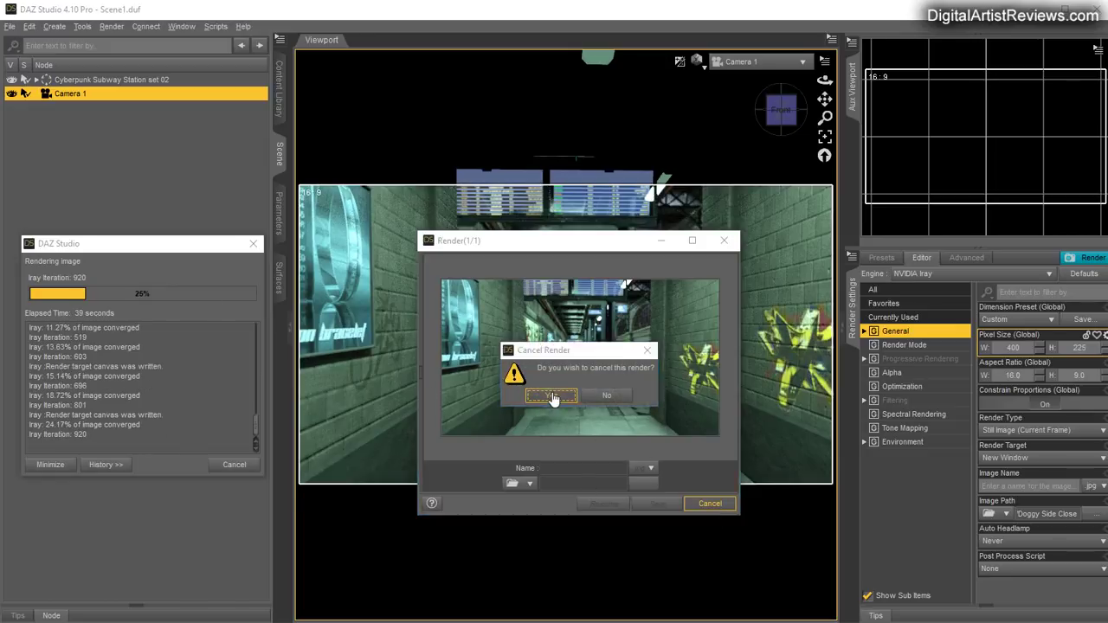
click(551, 396)
click(708, 503)
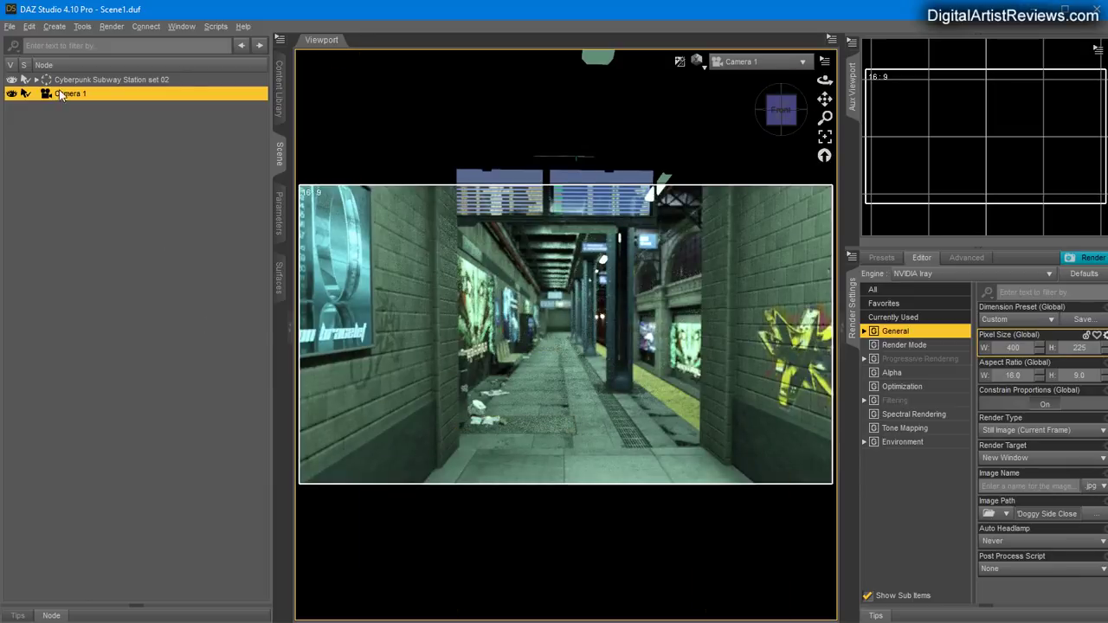
Save the scene, and save the last render as the BMP image BlurryBackground in the Separate Background folder
click(9, 26)
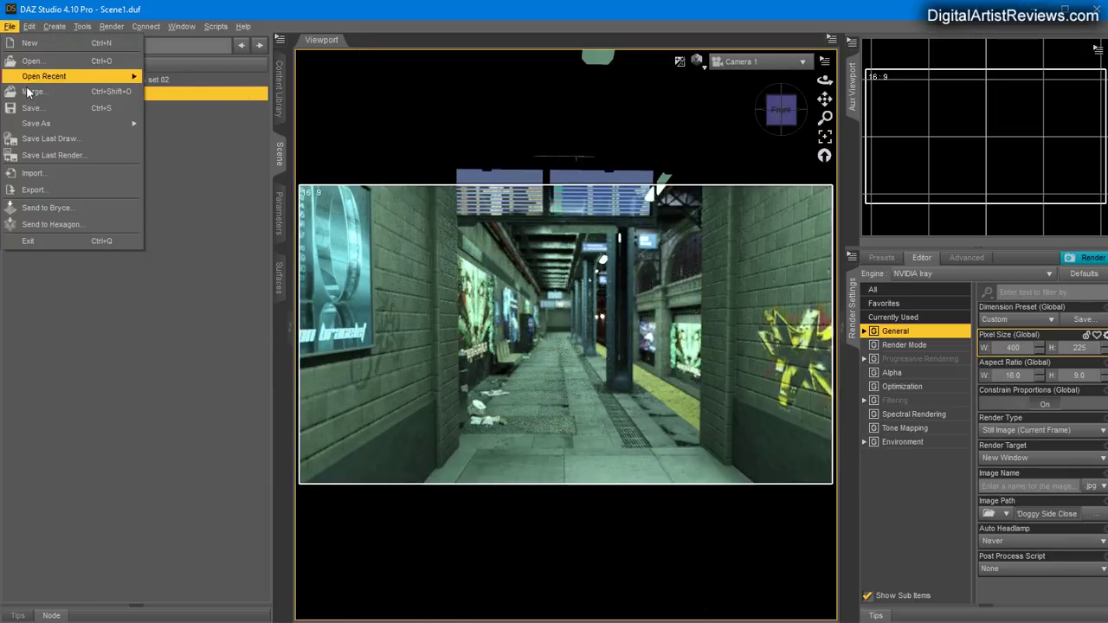
click(29, 106)
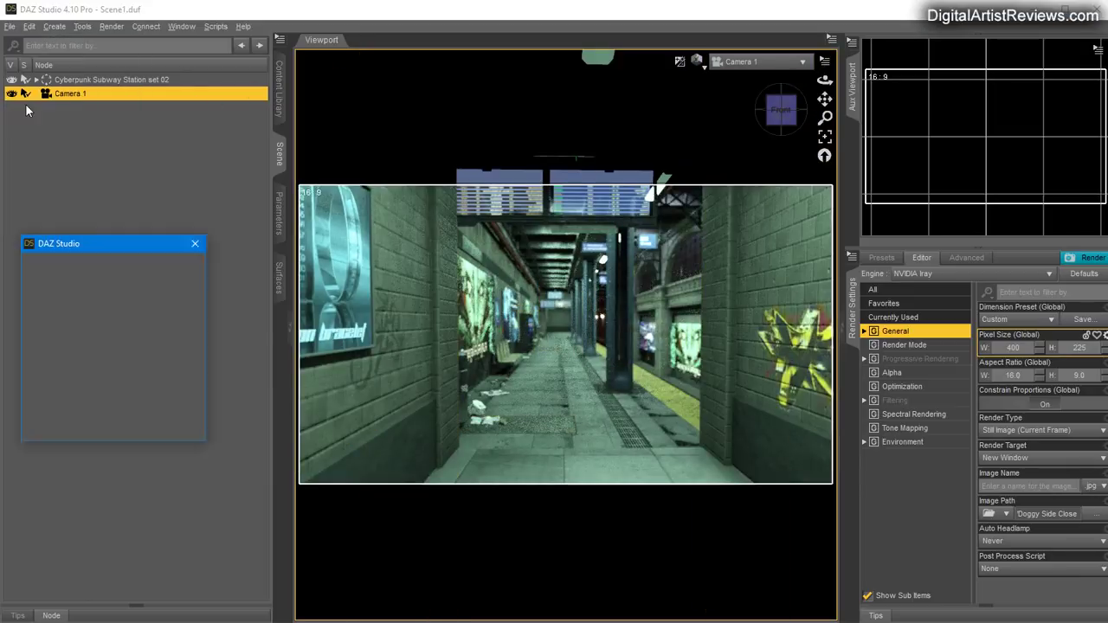
click(11, 27)
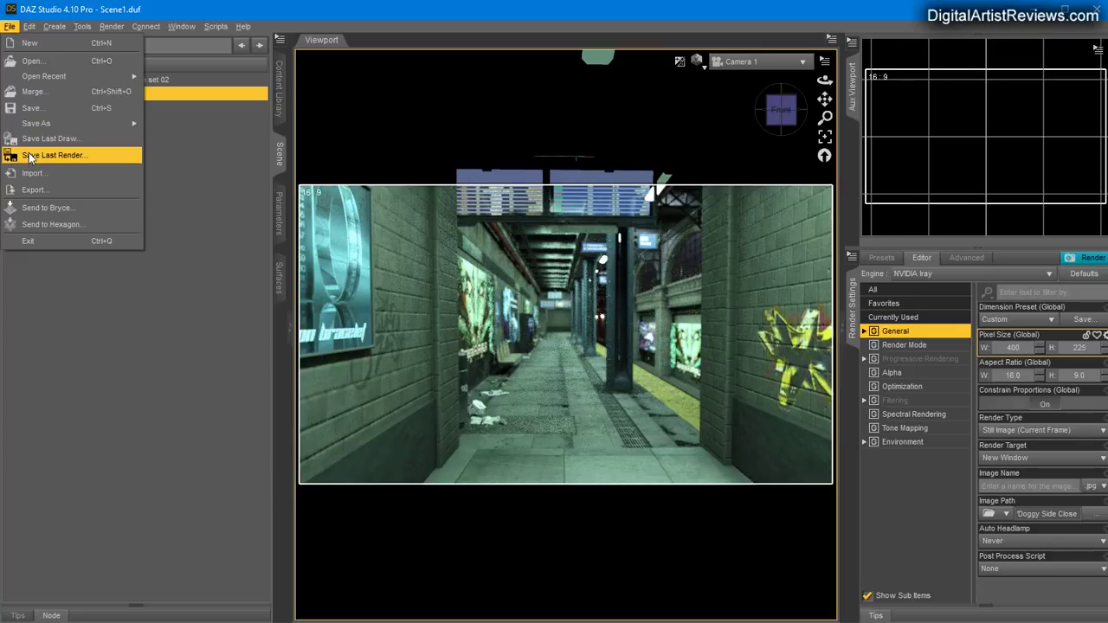
click(30, 156)
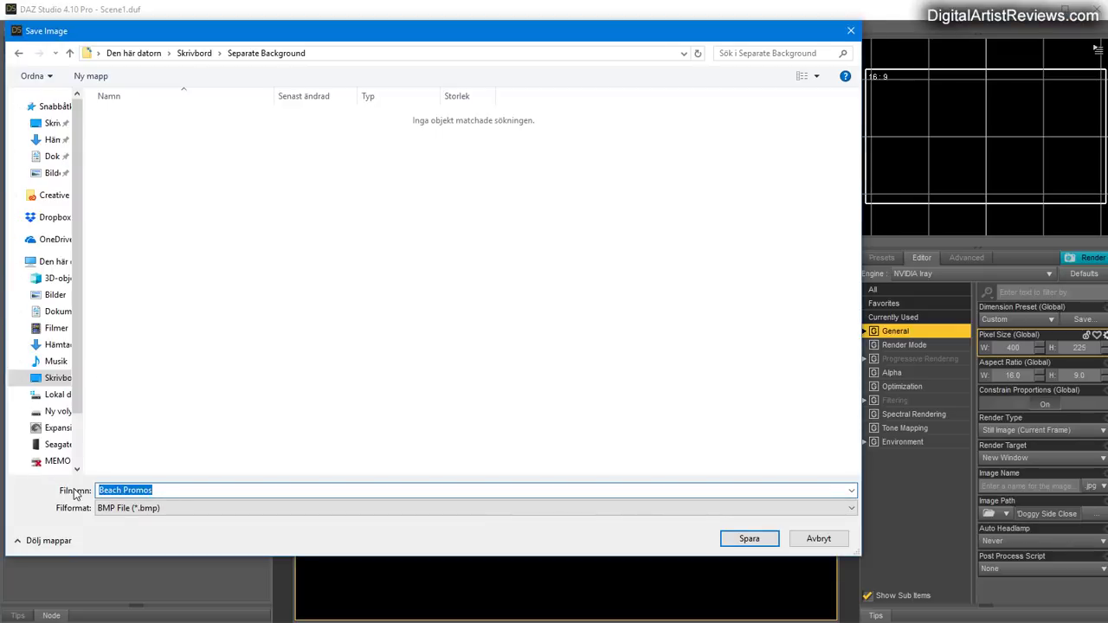
text(BlurryBackground)
key(Return)
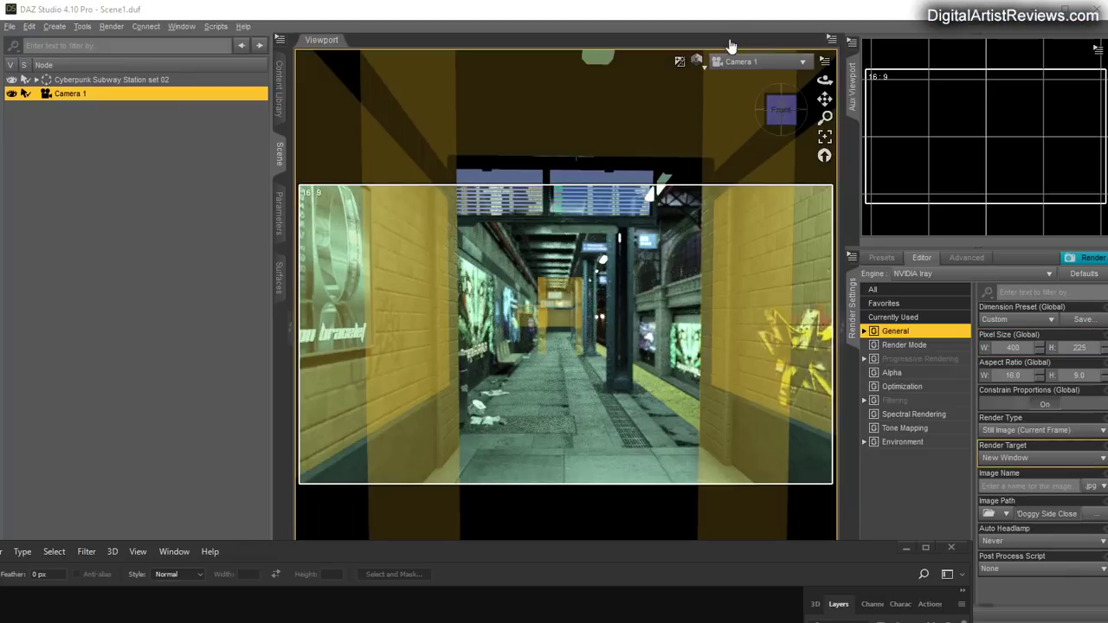
click(697, 62)
click(451, 140)
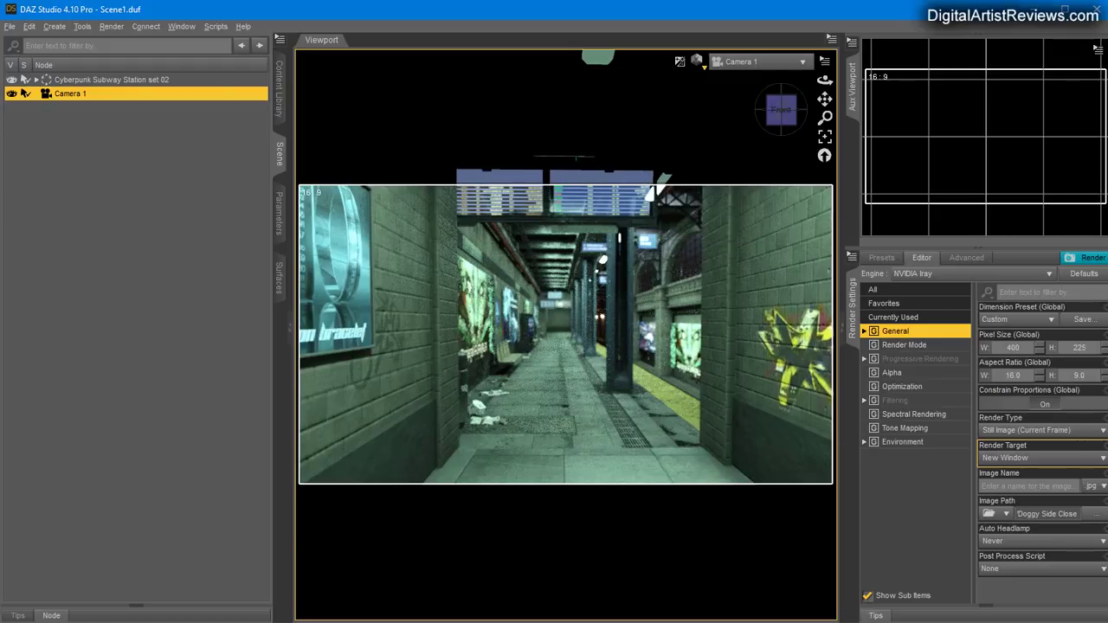
Switch to Photoshop and open the rendered image BlurryBackground.bmp there
key(alt+Tab)
drag(278, 548, 417, 4)
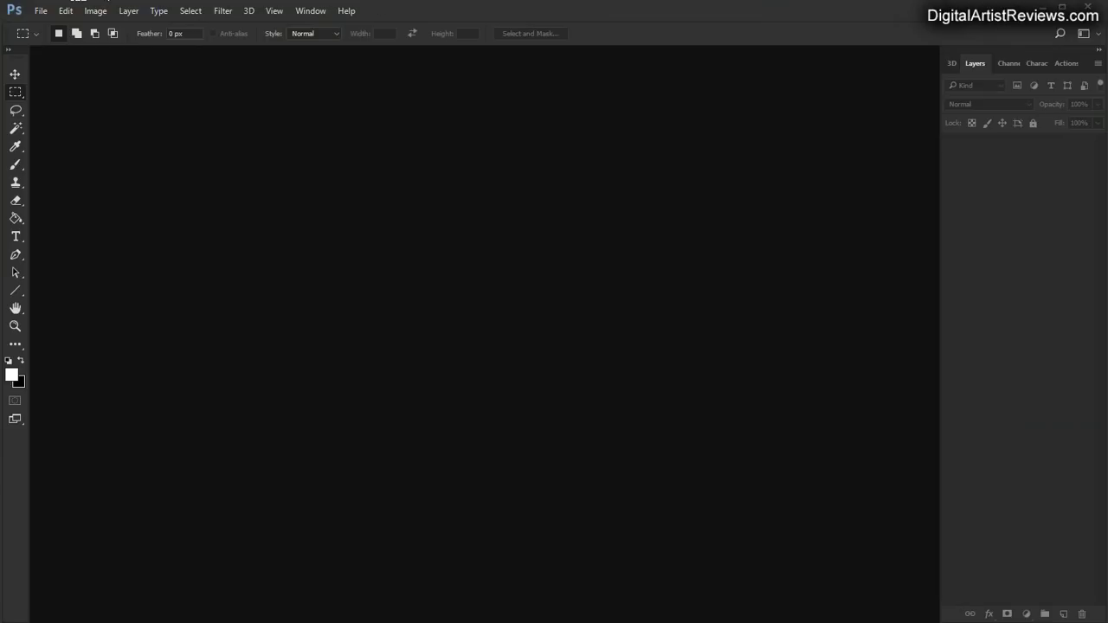
key(alt+Tab)
drag(421, 259, 258, 273)
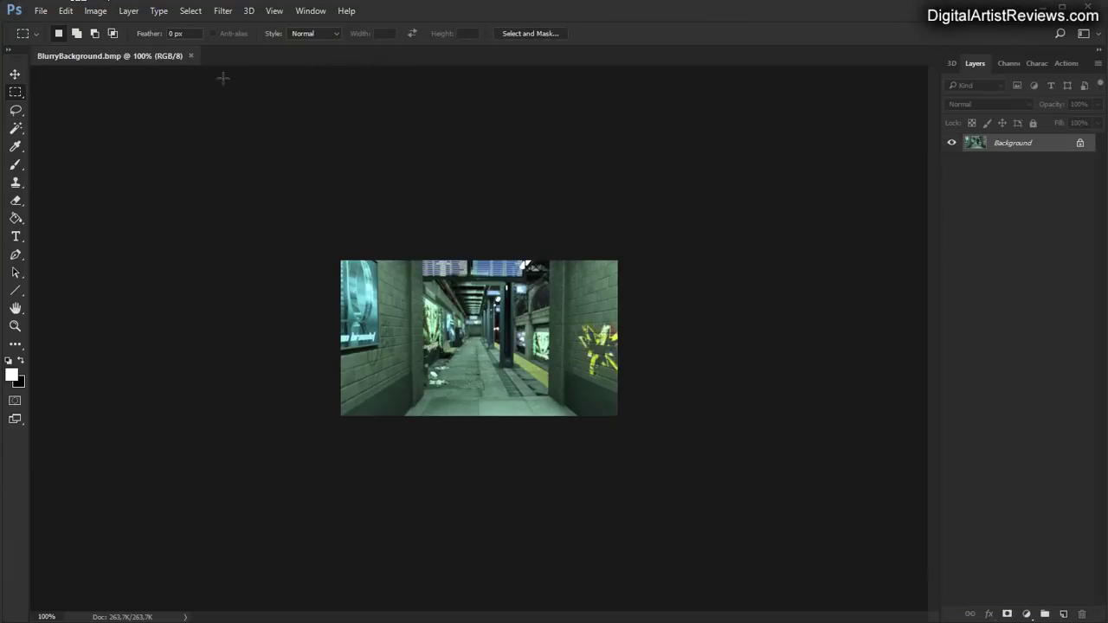
Apply a Gaussian Blur with a radius of 1 pixel to the background image
click(224, 11)
mouse_move(286, 164)
click(446, 215)
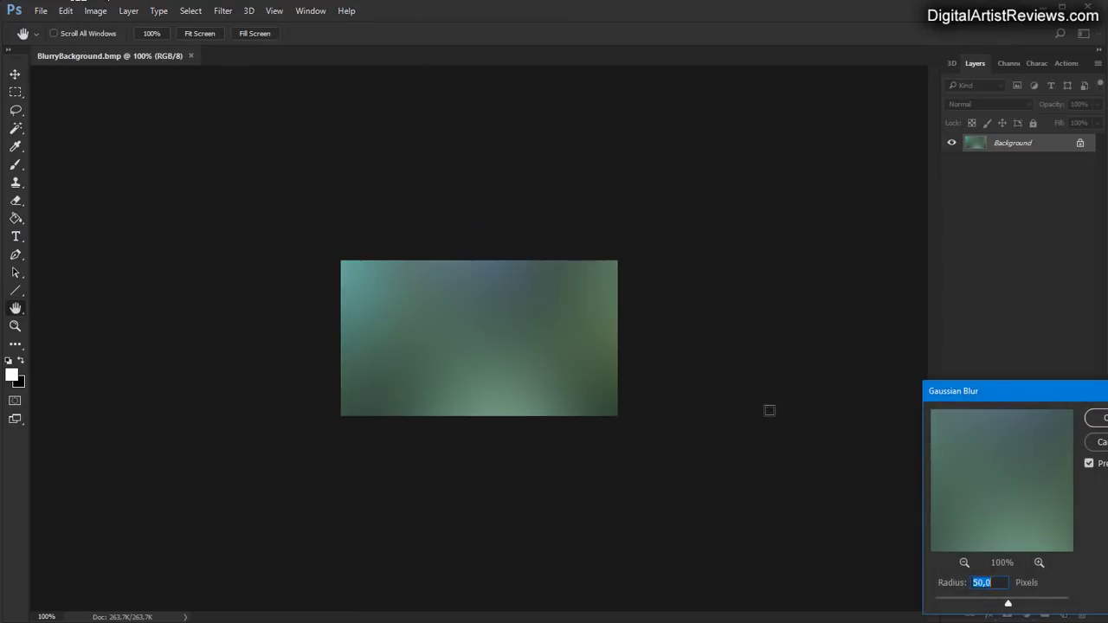
text(1)
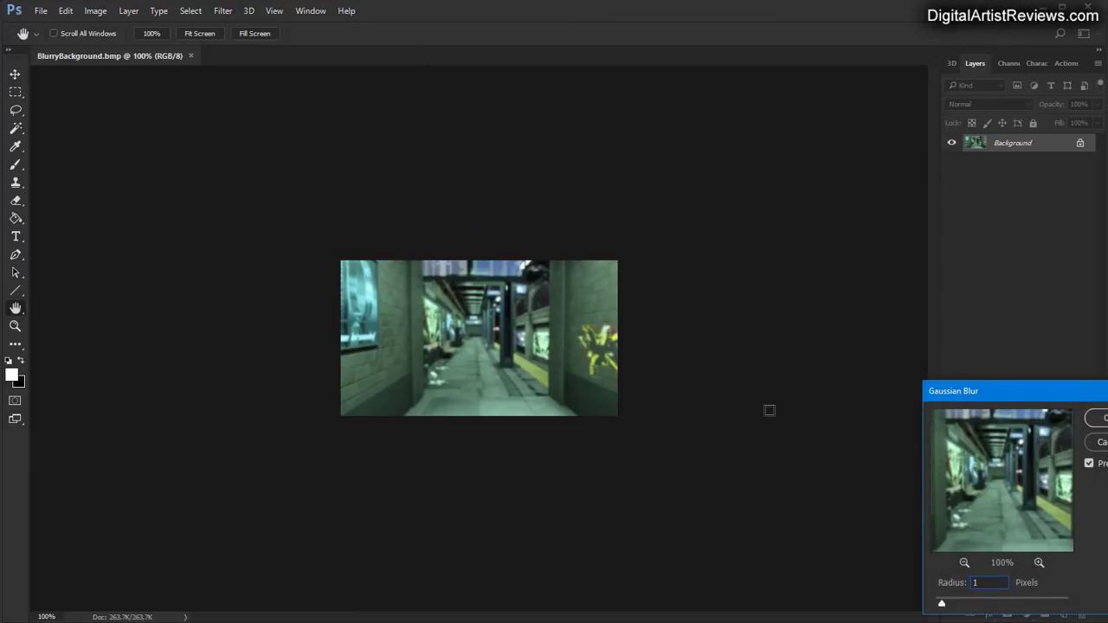
text(0,5)
key(BackSpace)
key(BackSpace)
key(BackSpace)
text(1)
key(Return)
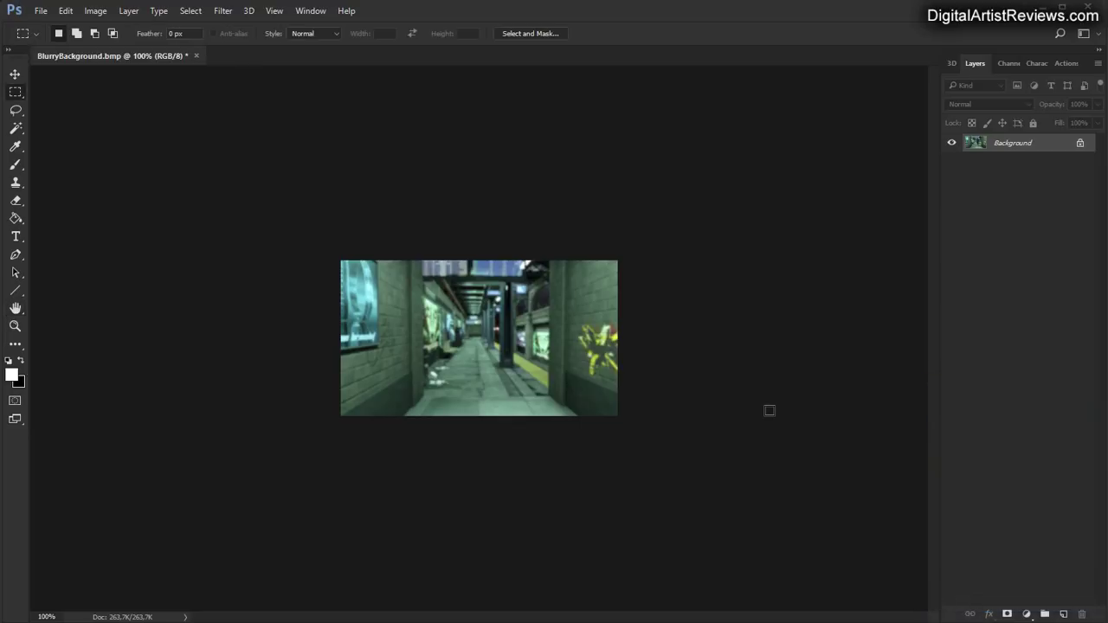
Examine the blurred image up close at 200% and 300% to judge the amount of blur
key(ctrl+plus)
key(ctrl+plus)
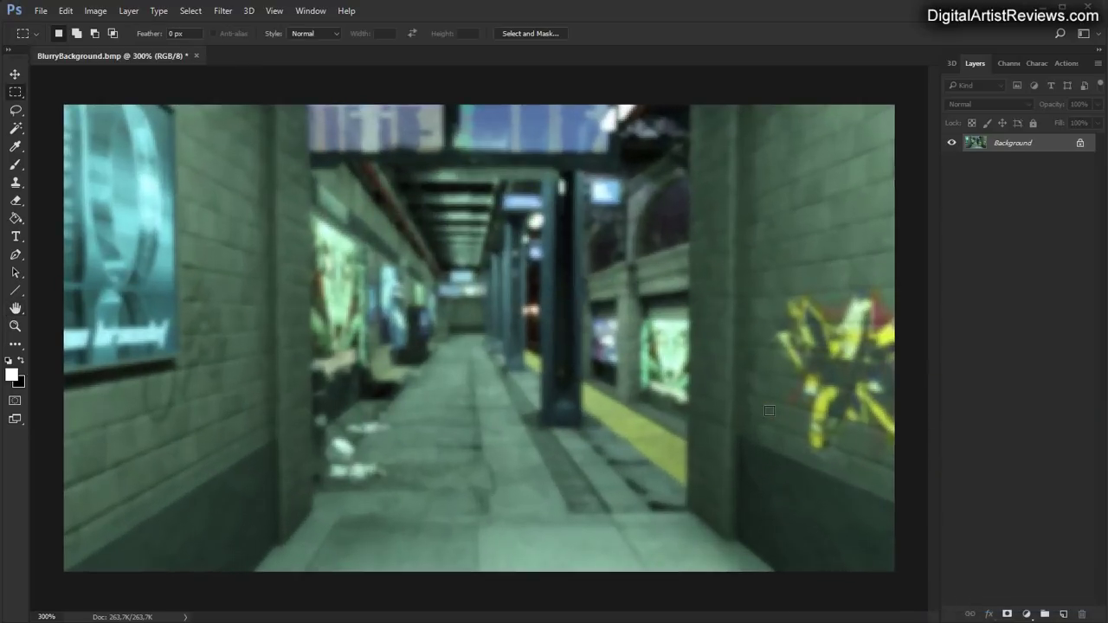
key(ctrl+minus)
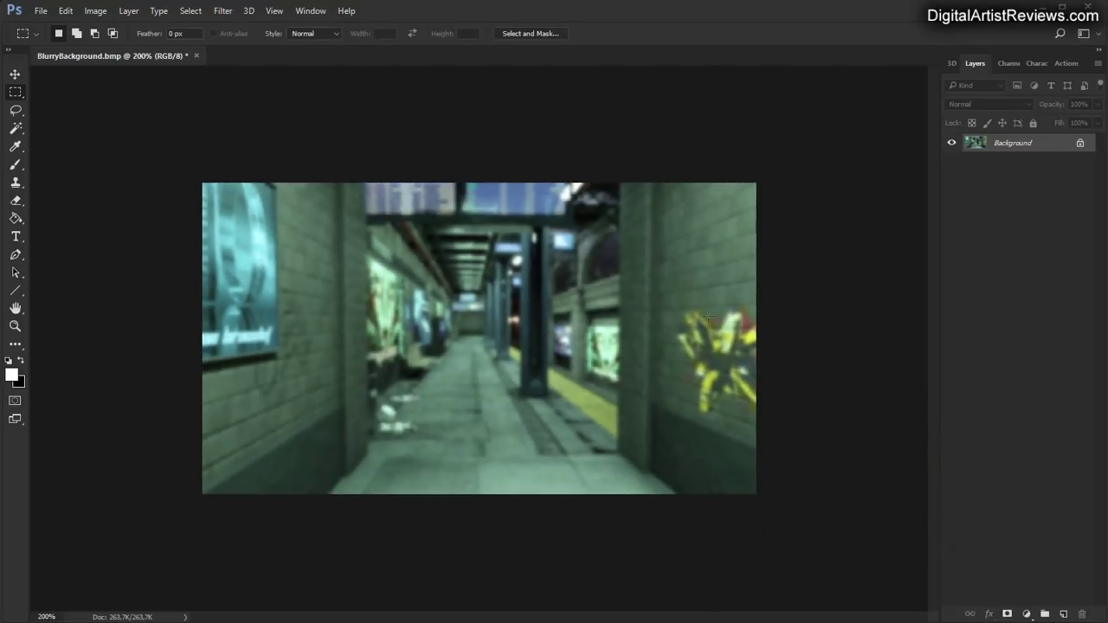
key(ctrl+plus)
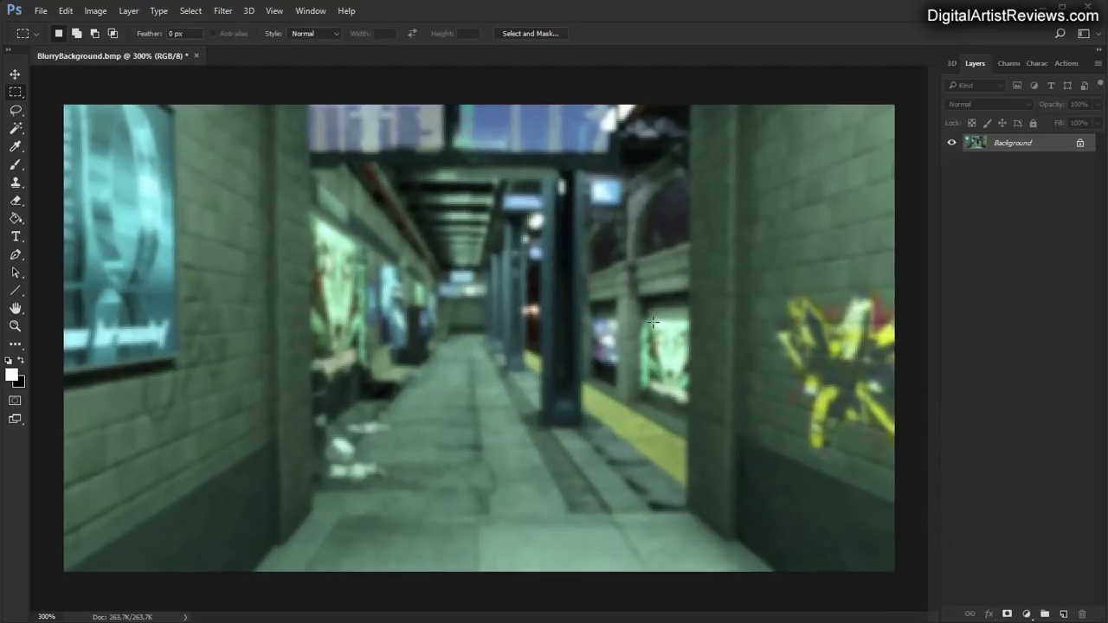
key(ctrl+minus)
key(ctrl+minus)
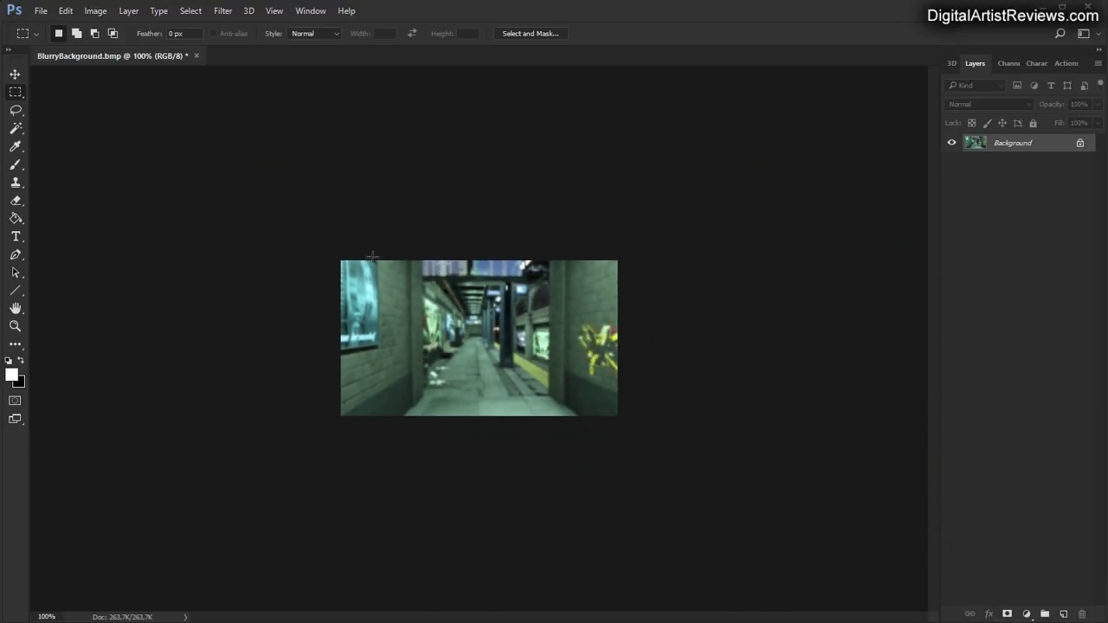
Save the blurred image as a separate BMP file named BlurryBackground_Bed, in Windows format at 24 bit
click(41, 11)
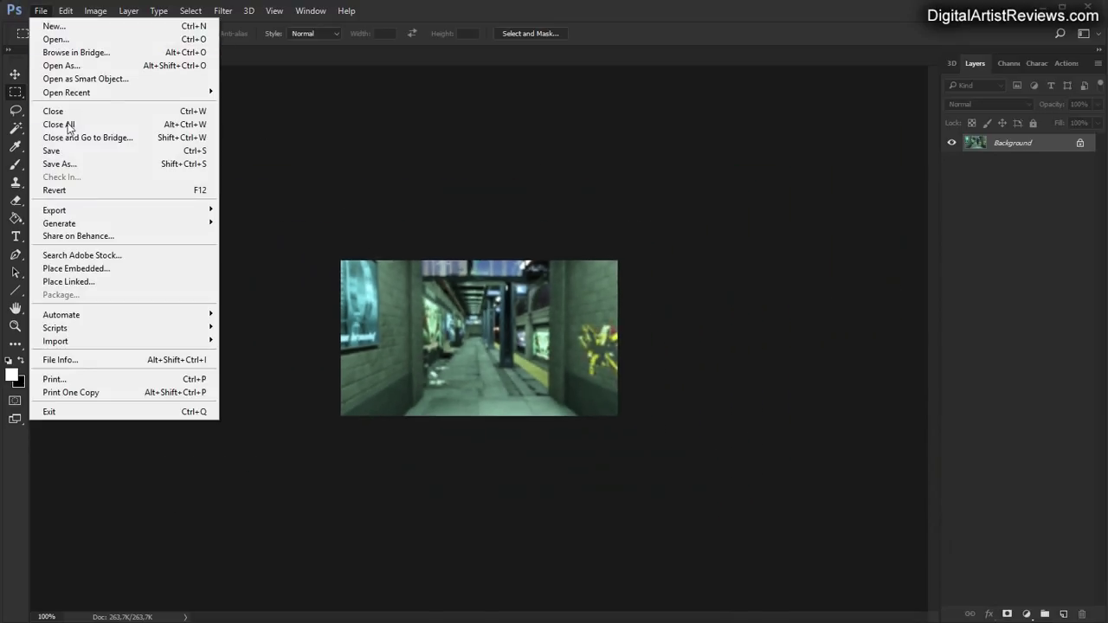
click(62, 165)
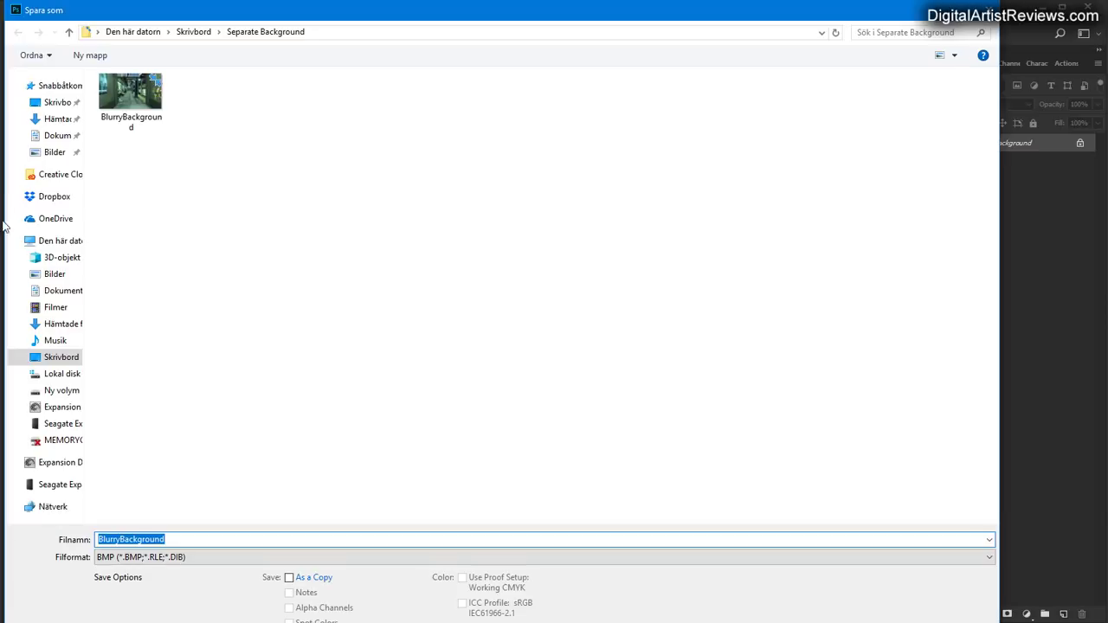
click(182, 539)
text(_Bed)
key(Return)
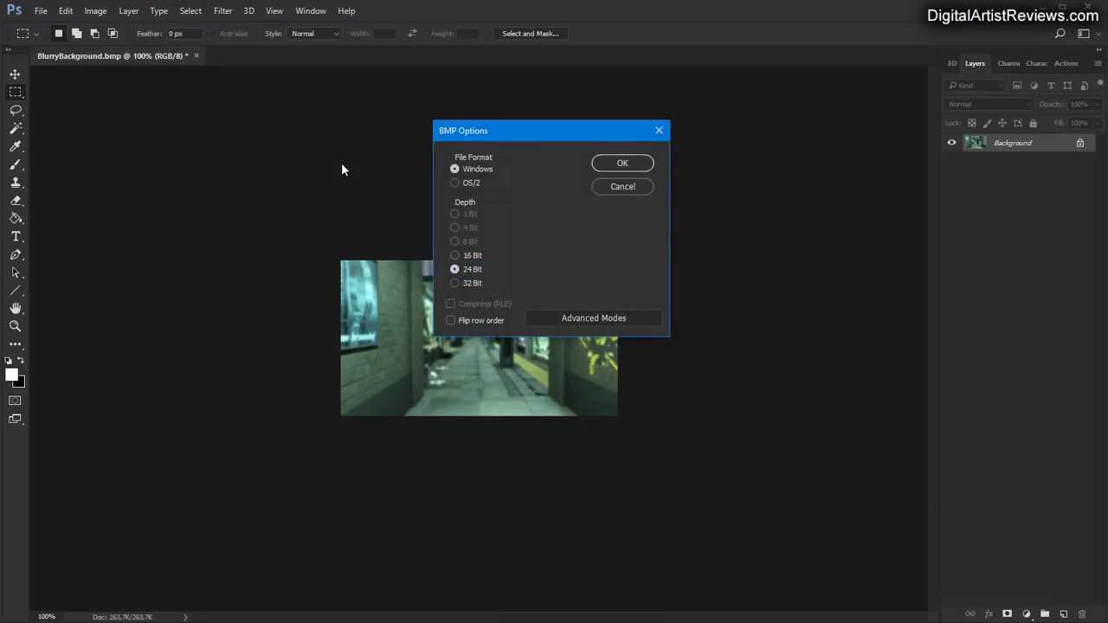
click(607, 162)
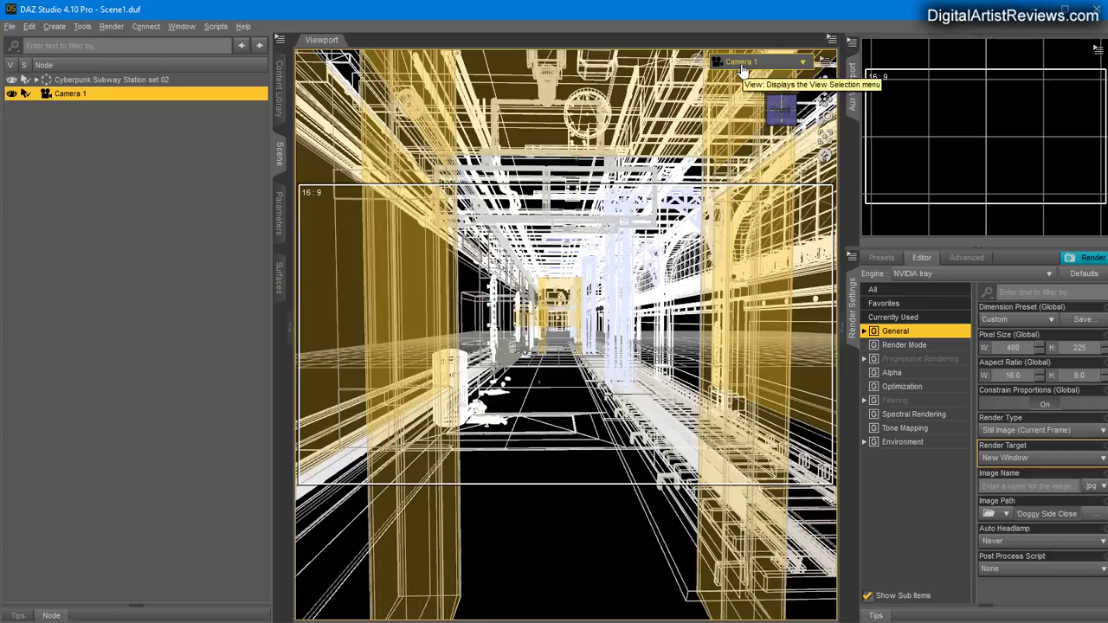
Switch to DAZ Studio and show the subway station in Perspective View with Texture Shaded display
click(740, 62)
click(740, 74)
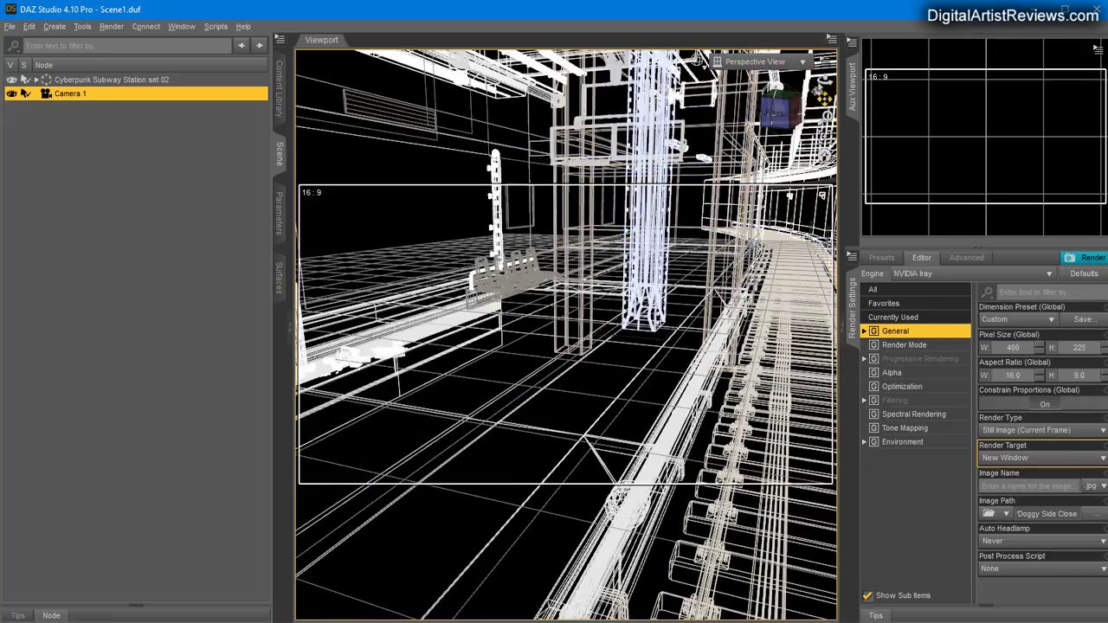
drag(825, 120, 826, 122)
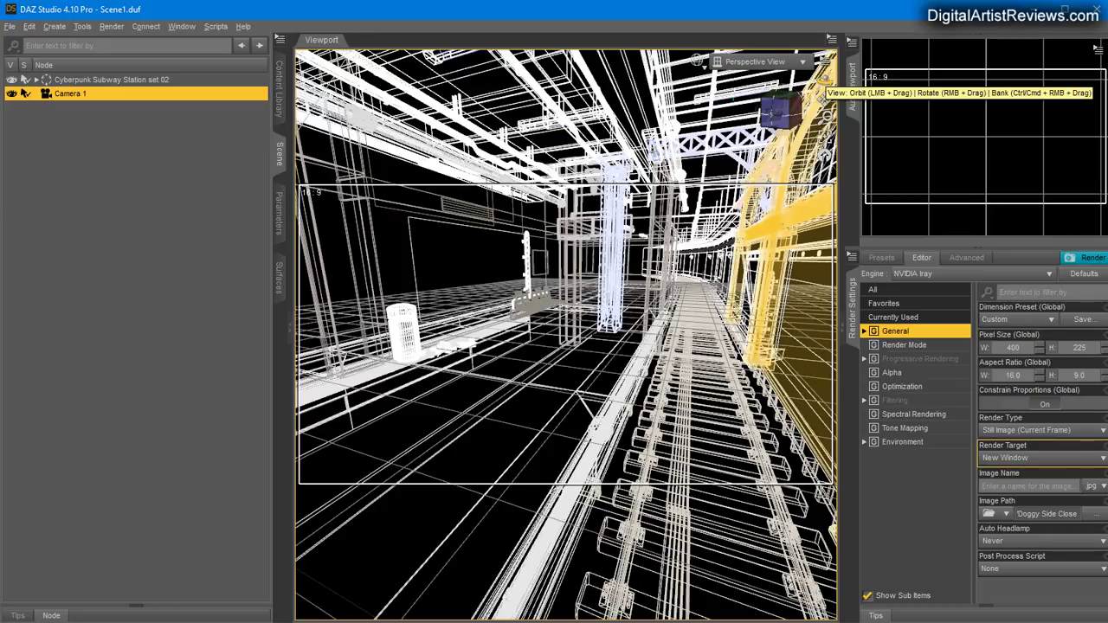
drag(828, 86, 520, 97)
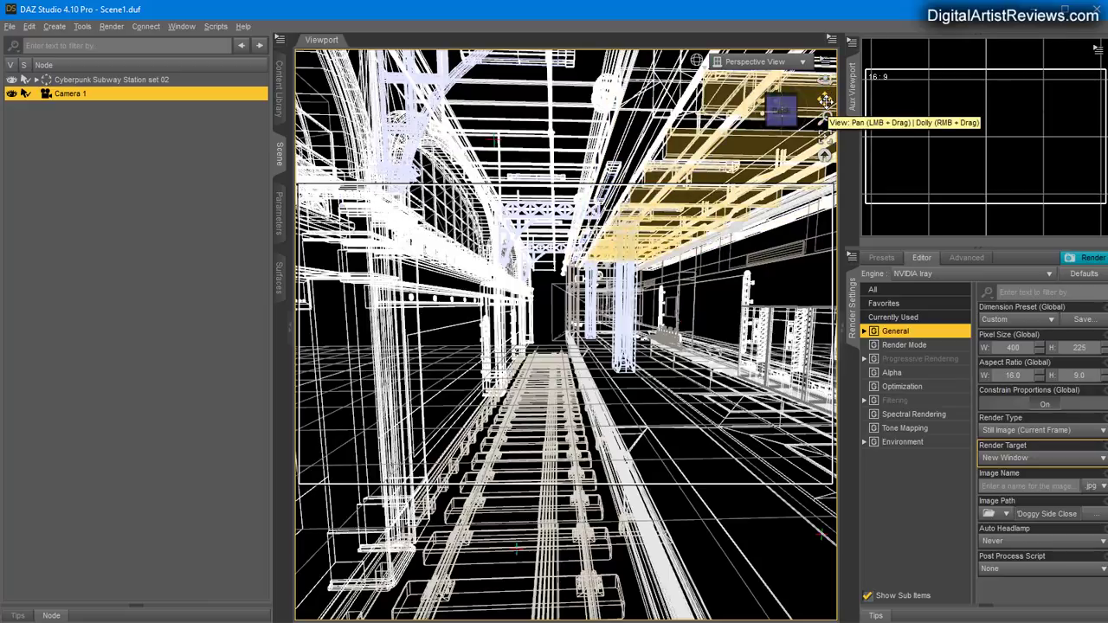
click(697, 60)
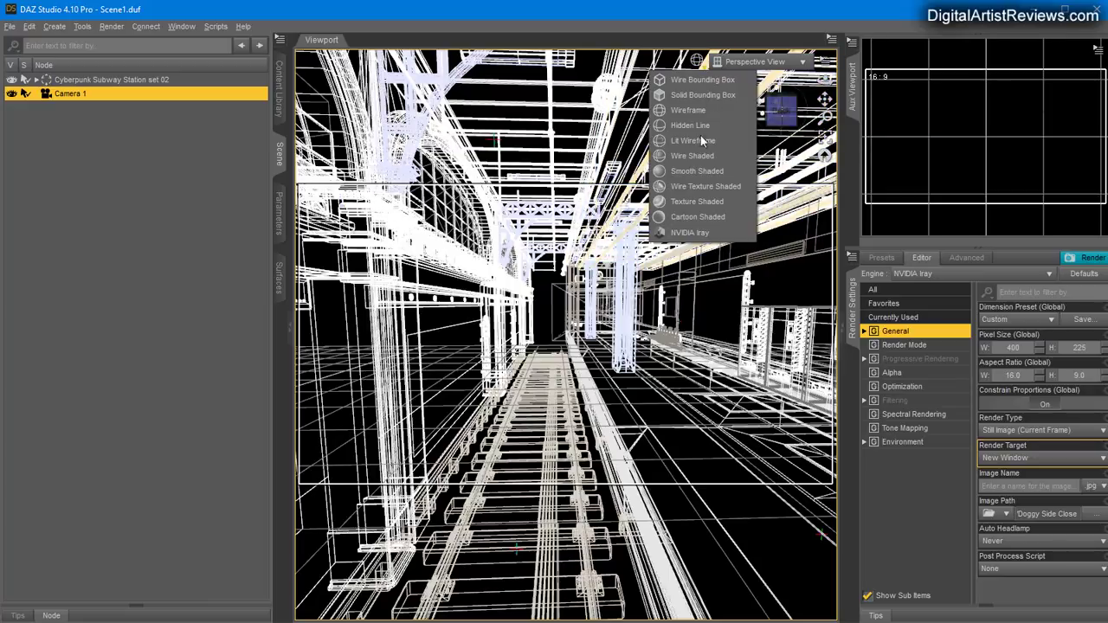
click(682, 205)
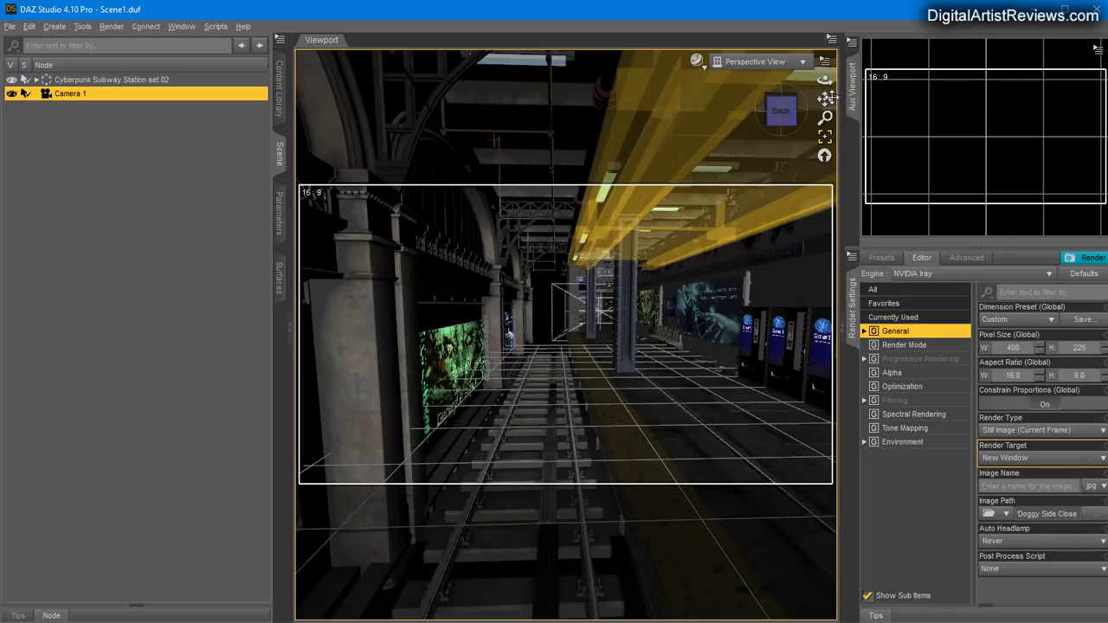
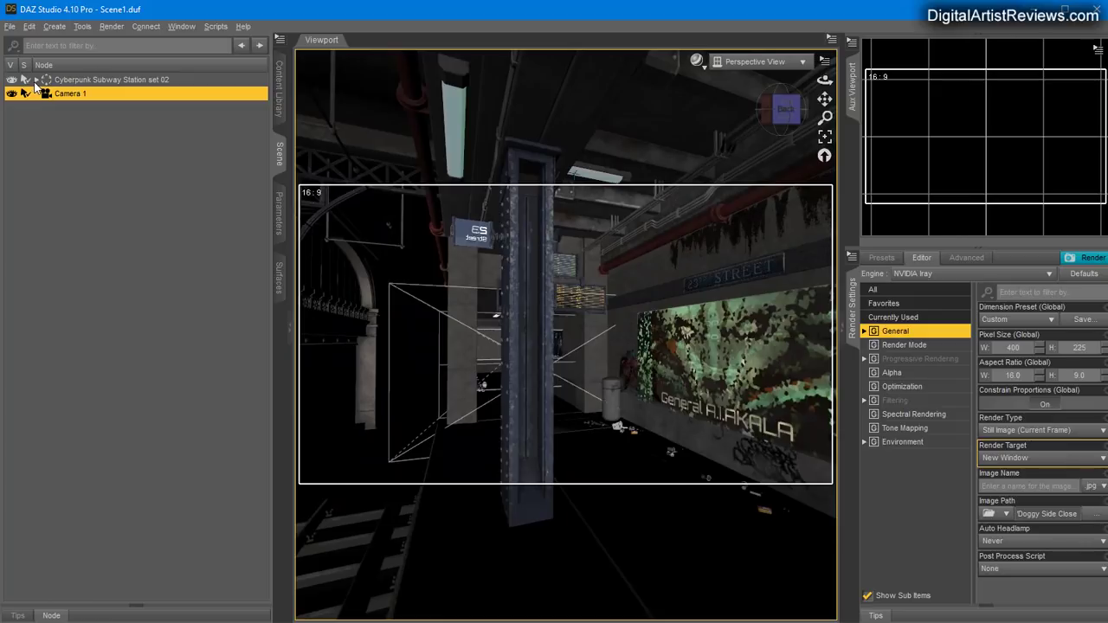
Delete the CSS !Window Wall Module and the CSS !Railway Module from the subway station set
click(76, 120)
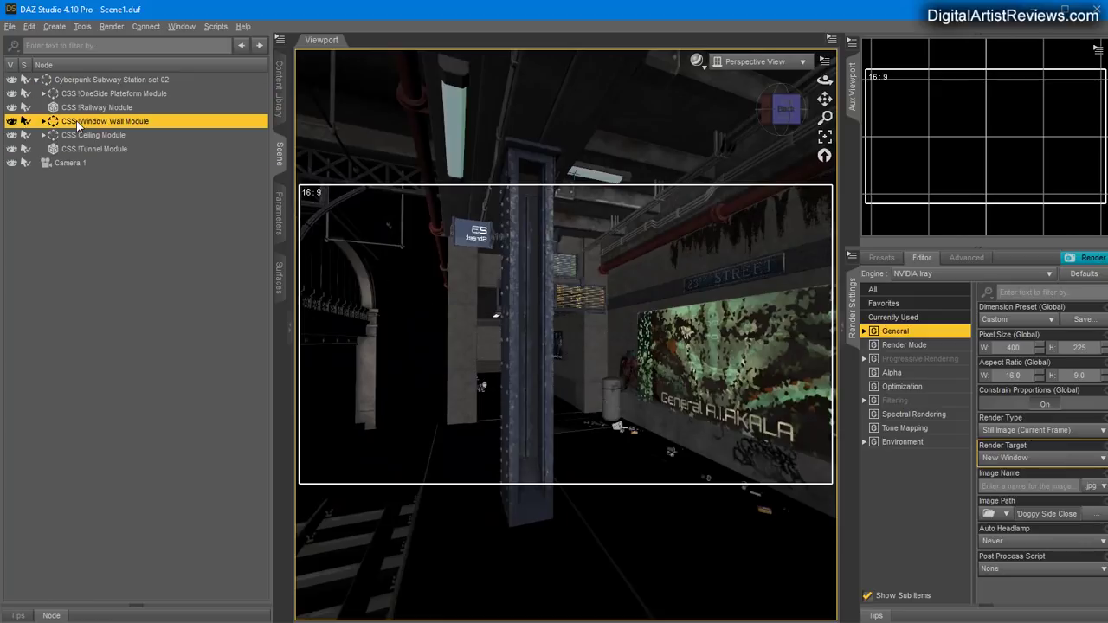
right_click(80, 122)
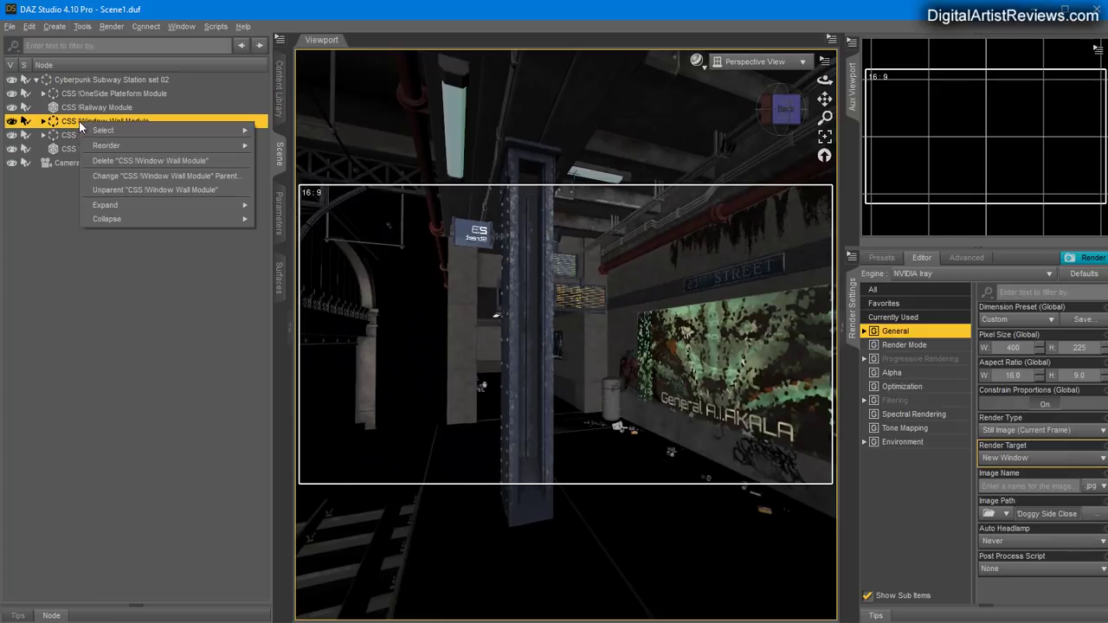
click(104, 161)
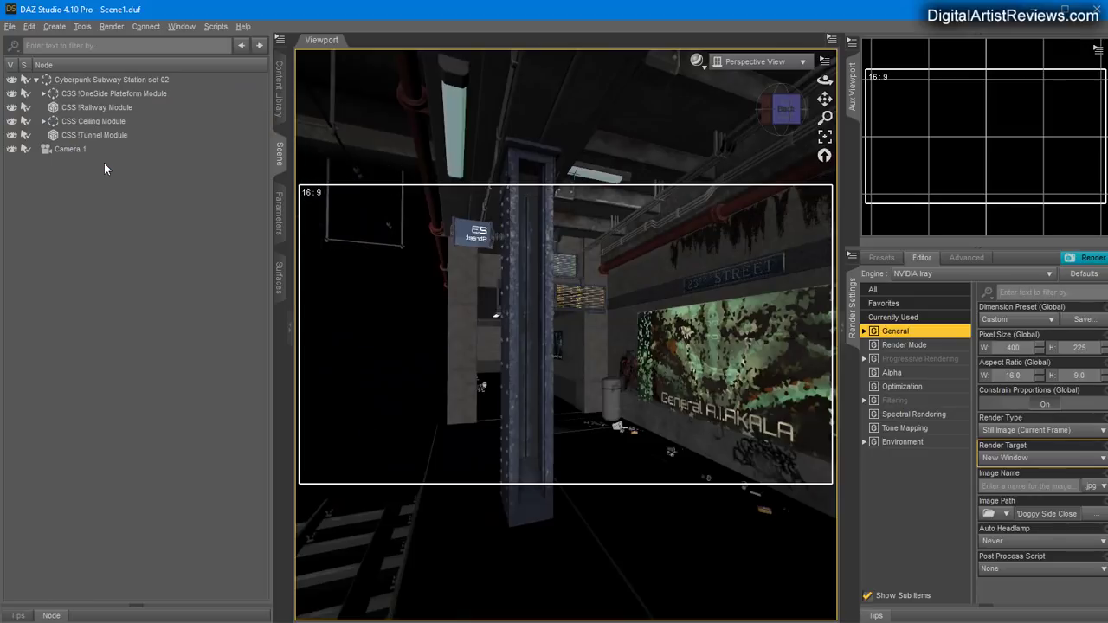
click(90, 109)
right_click(90, 109)
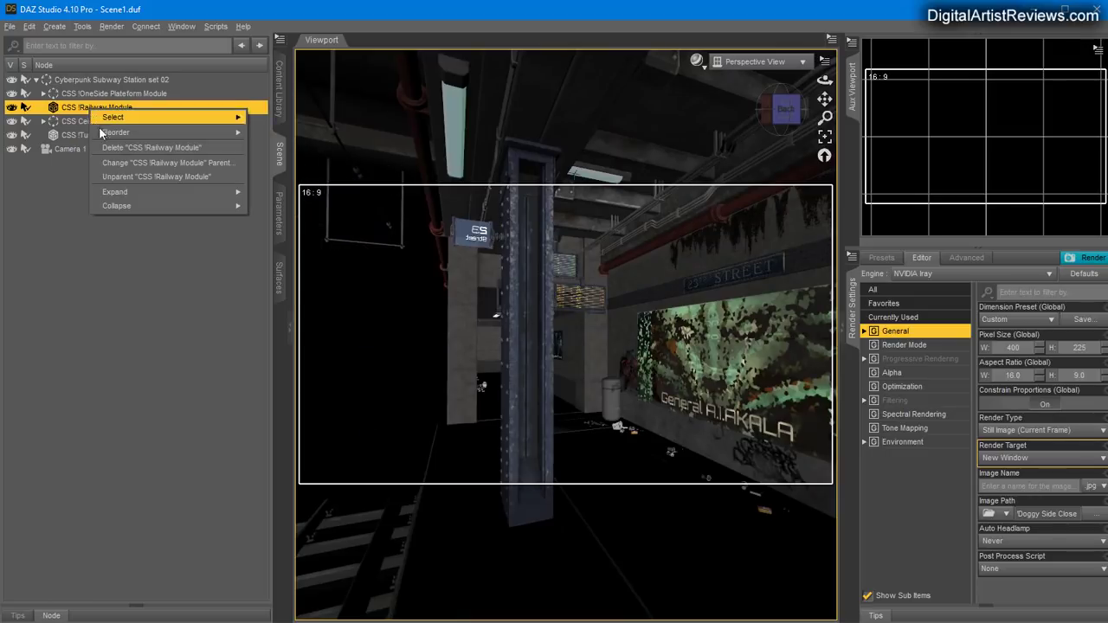
click(102, 148)
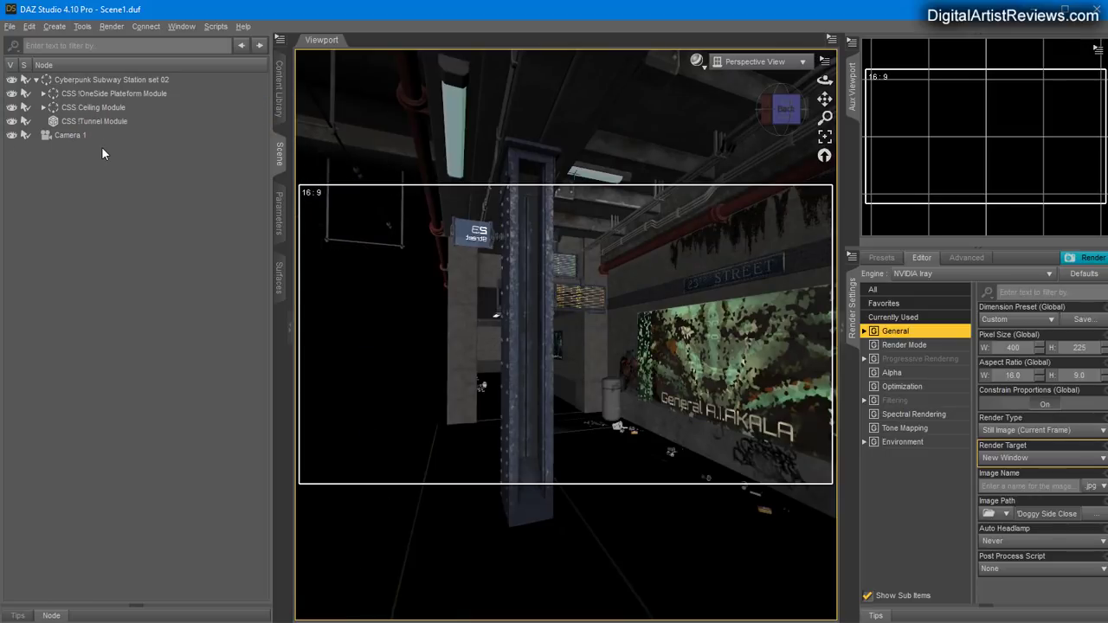
Unparent the Exit Tunnel Light group from the CSS OneSide Plateform Module
click(79, 93)
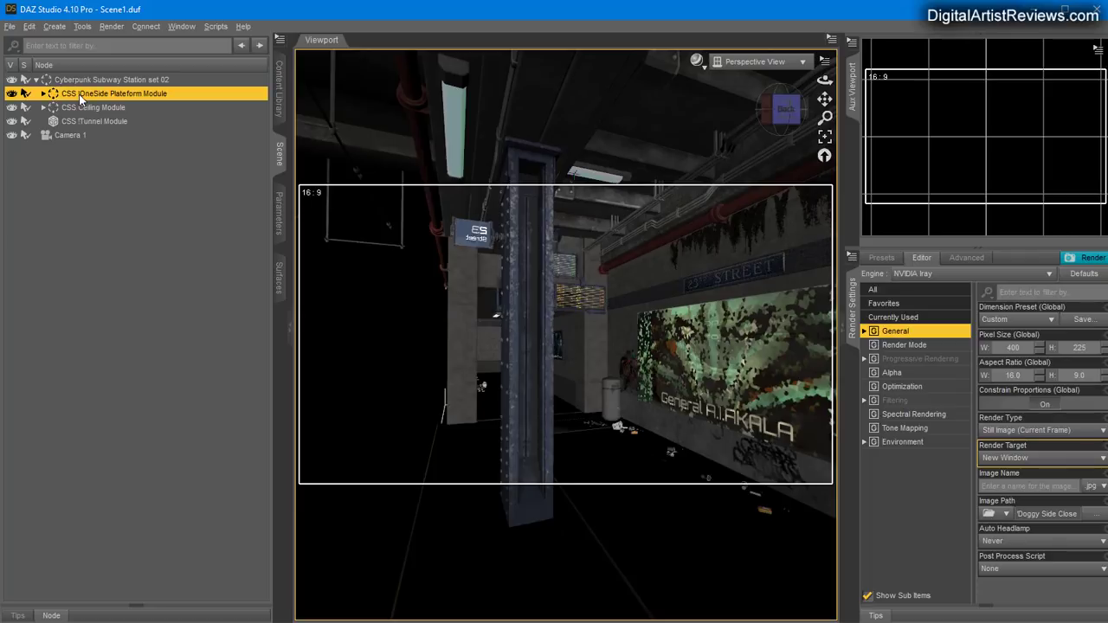
click(42, 94)
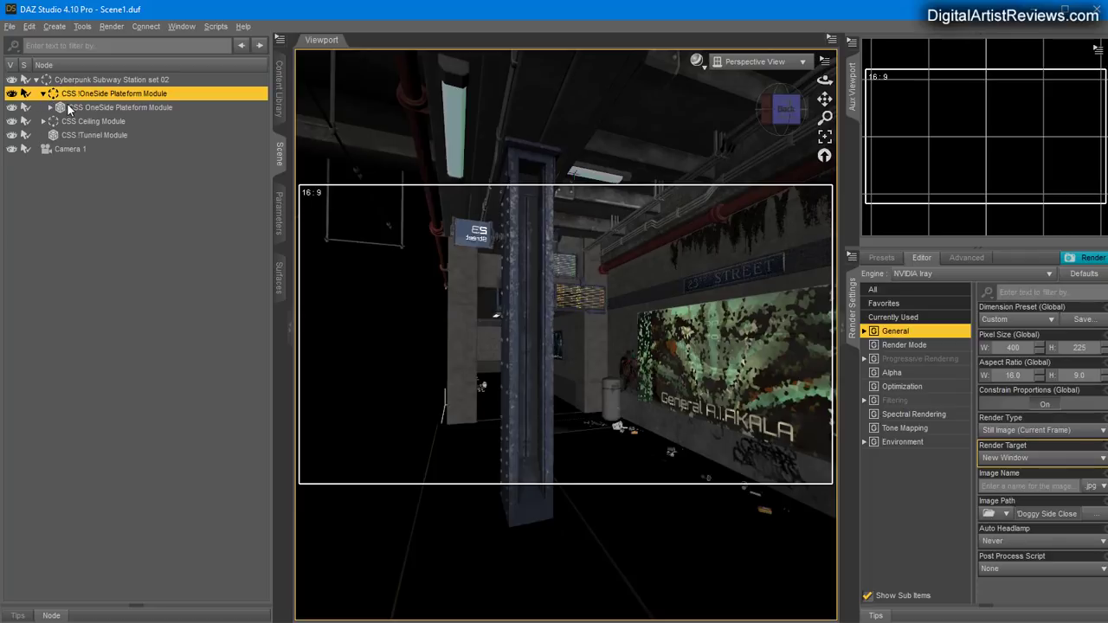
click(49, 107)
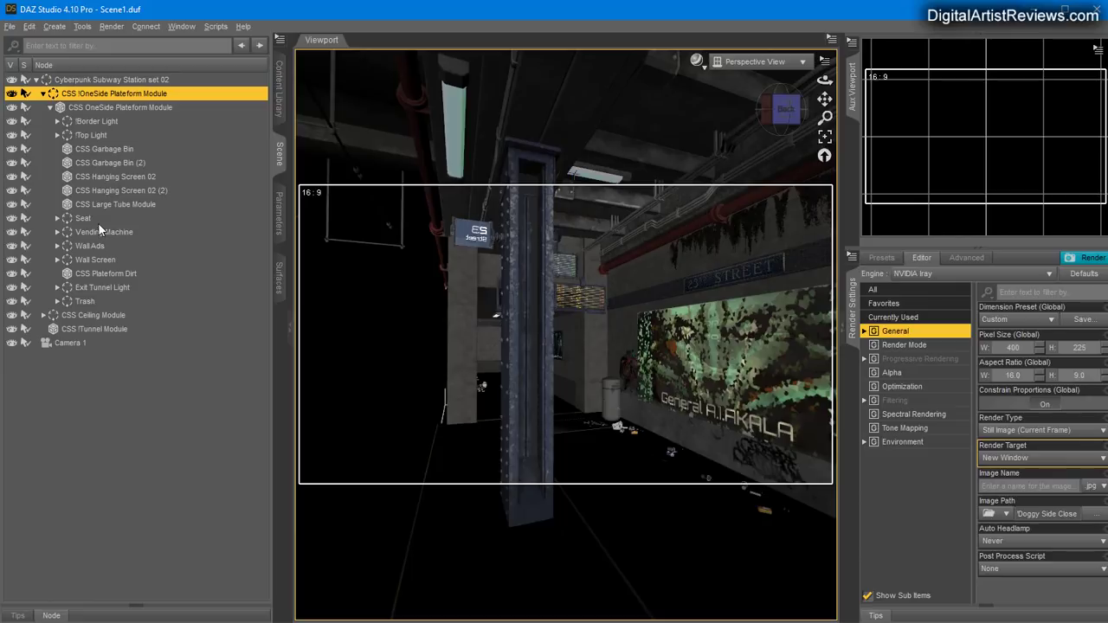
click(90, 288)
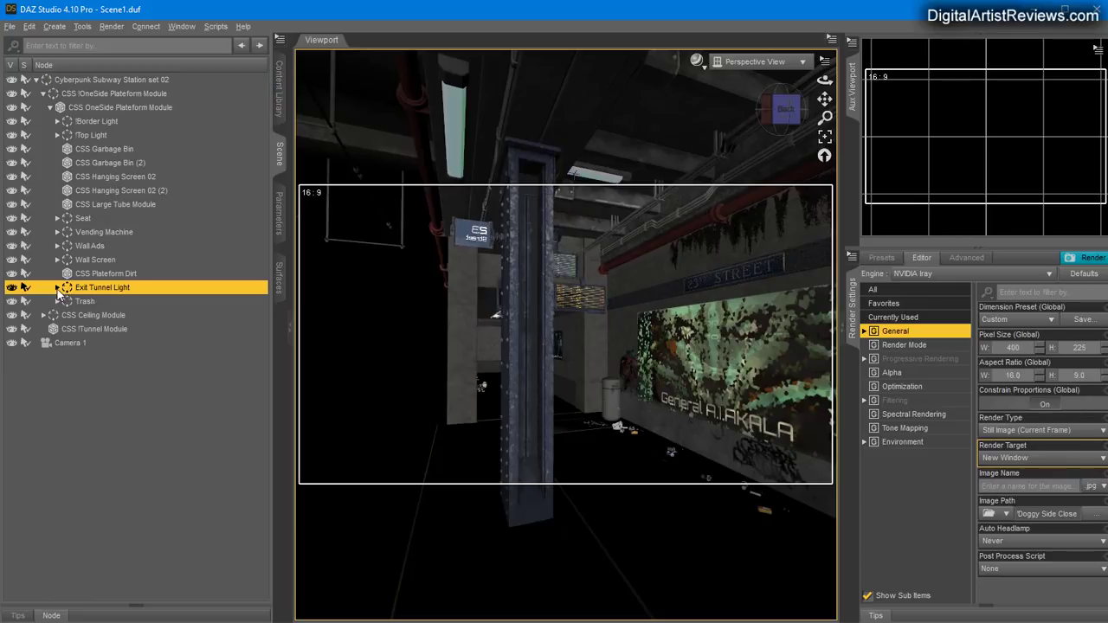
right_click(88, 287)
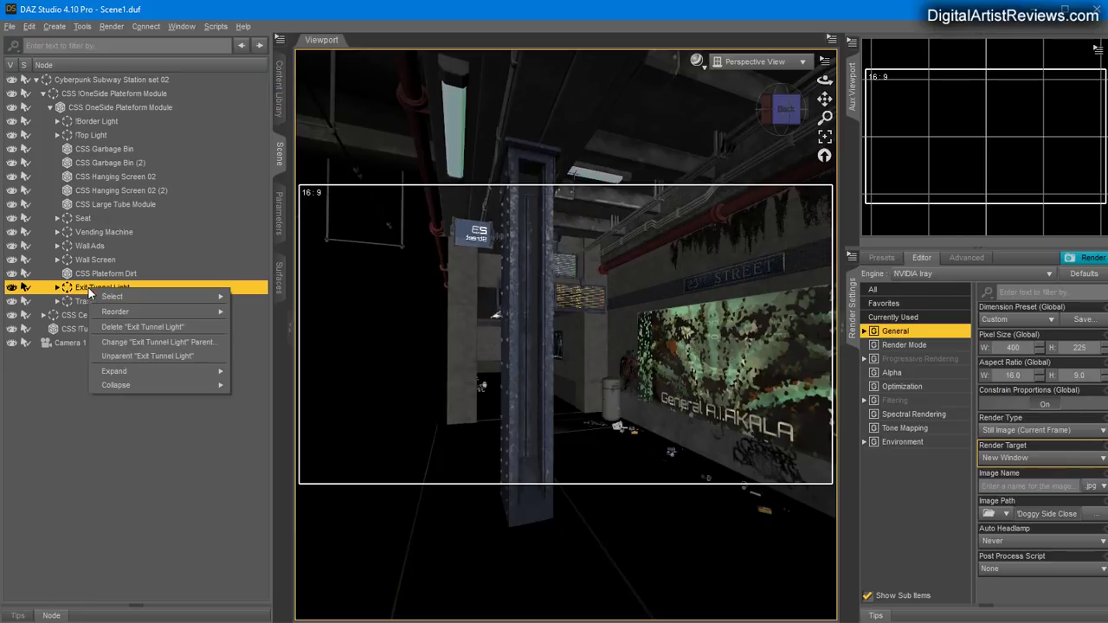
click(121, 357)
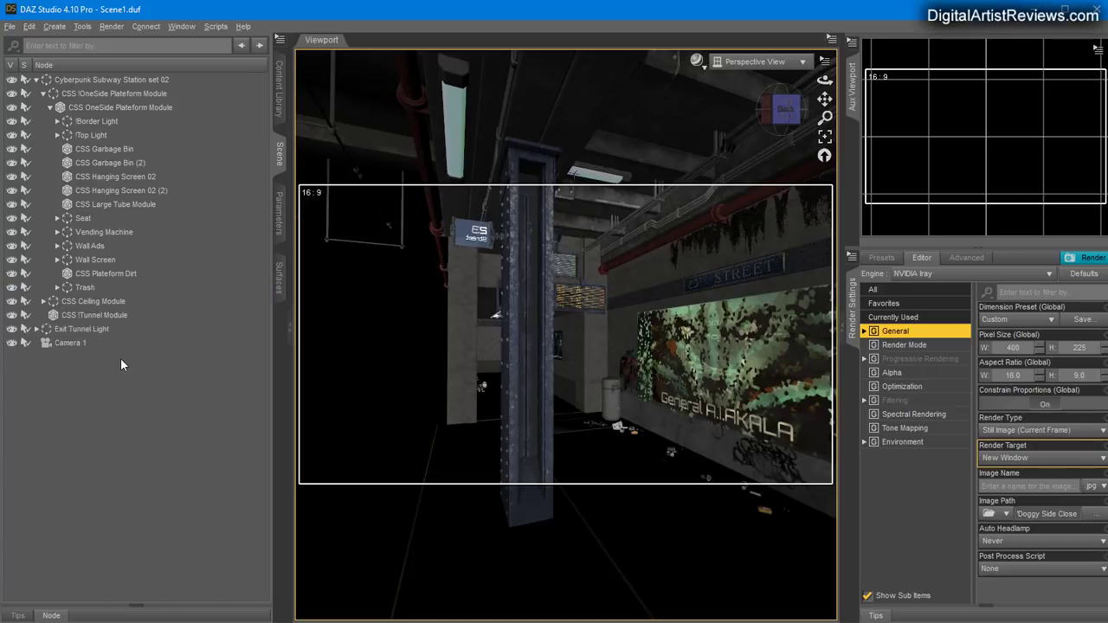
Delete the CSS Ceiling Module from the subway station set
click(74, 302)
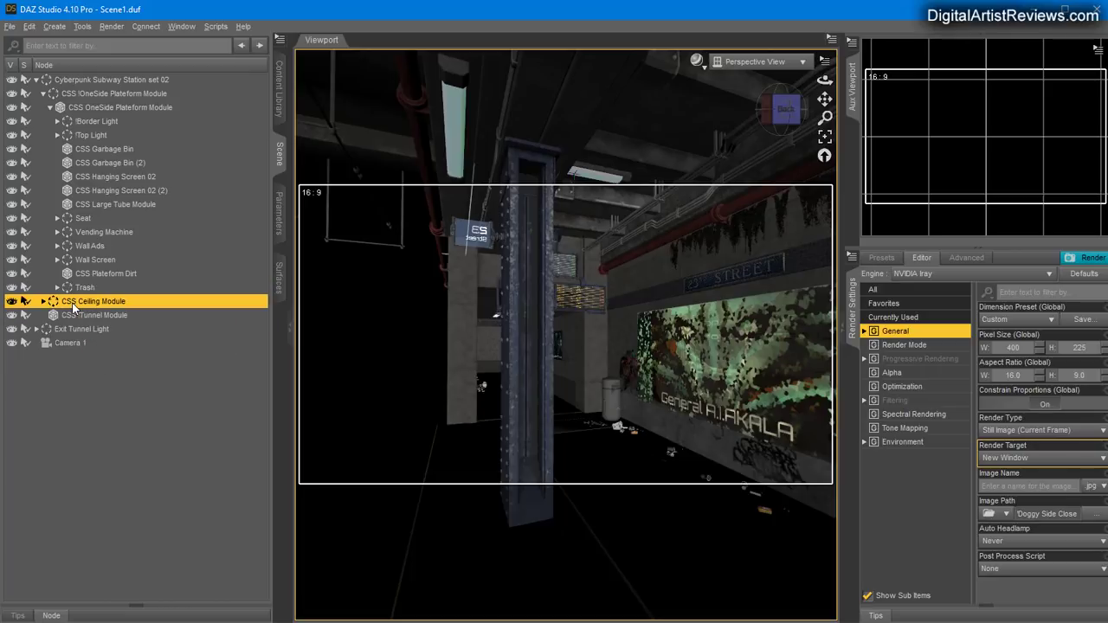
right_click(73, 305)
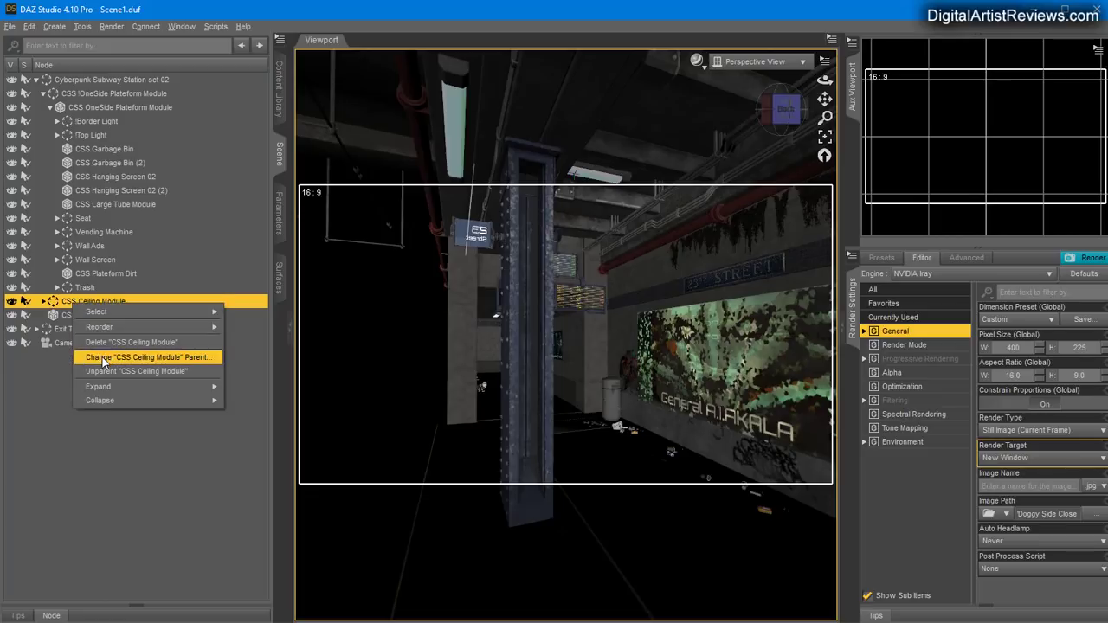
click(95, 343)
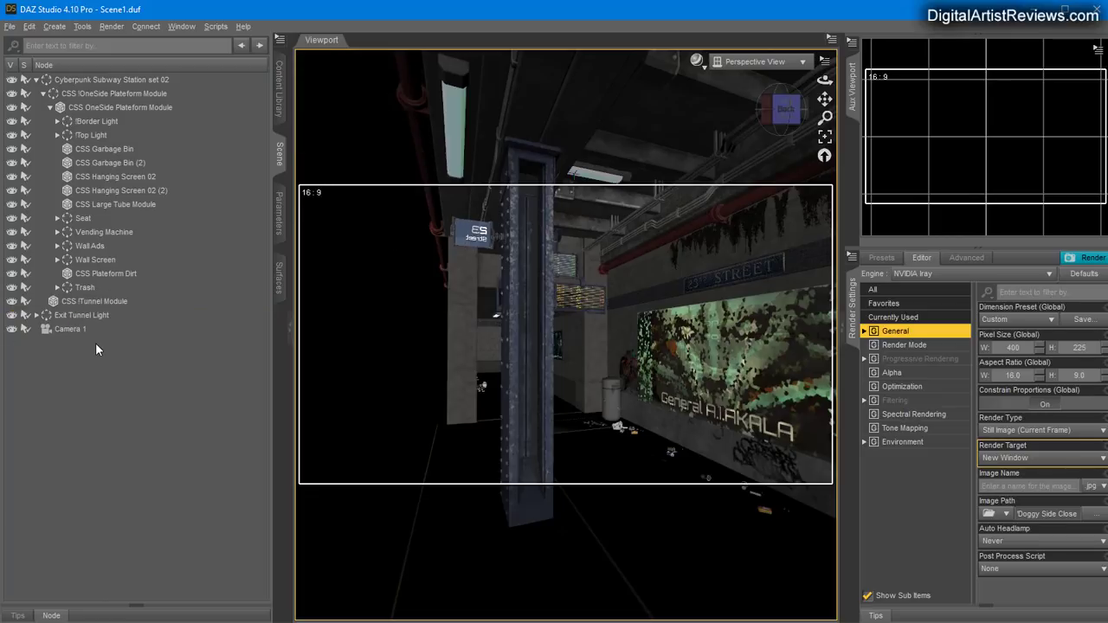
Try deleting the CSS OneSide Plateform Module with its child objects, and undo the deletion
click(100, 108)
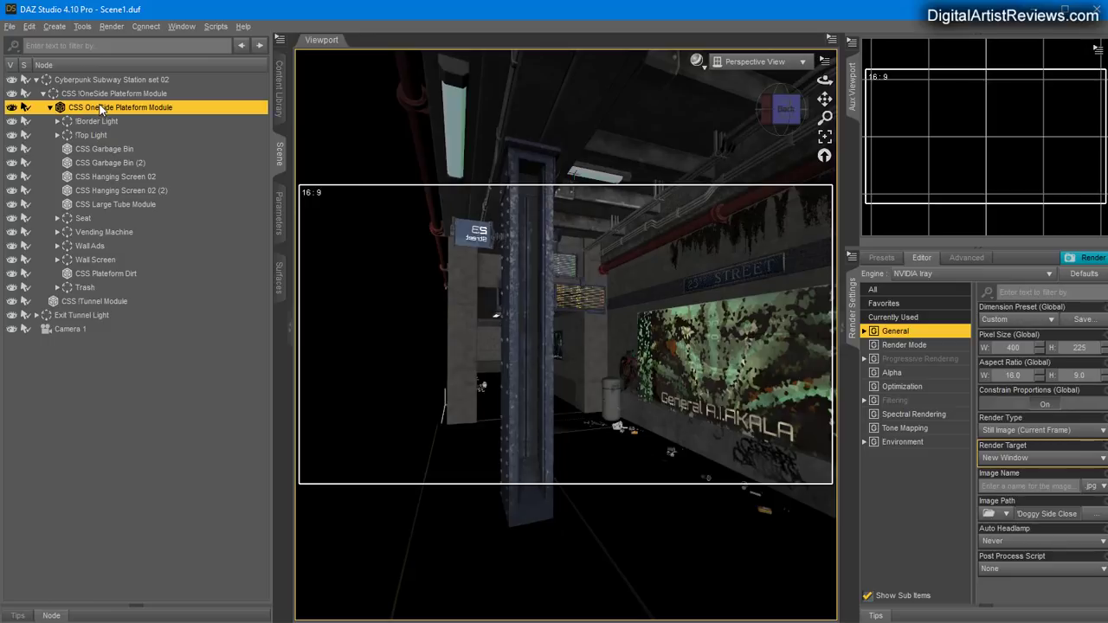
right_click(99, 108)
click(115, 140)
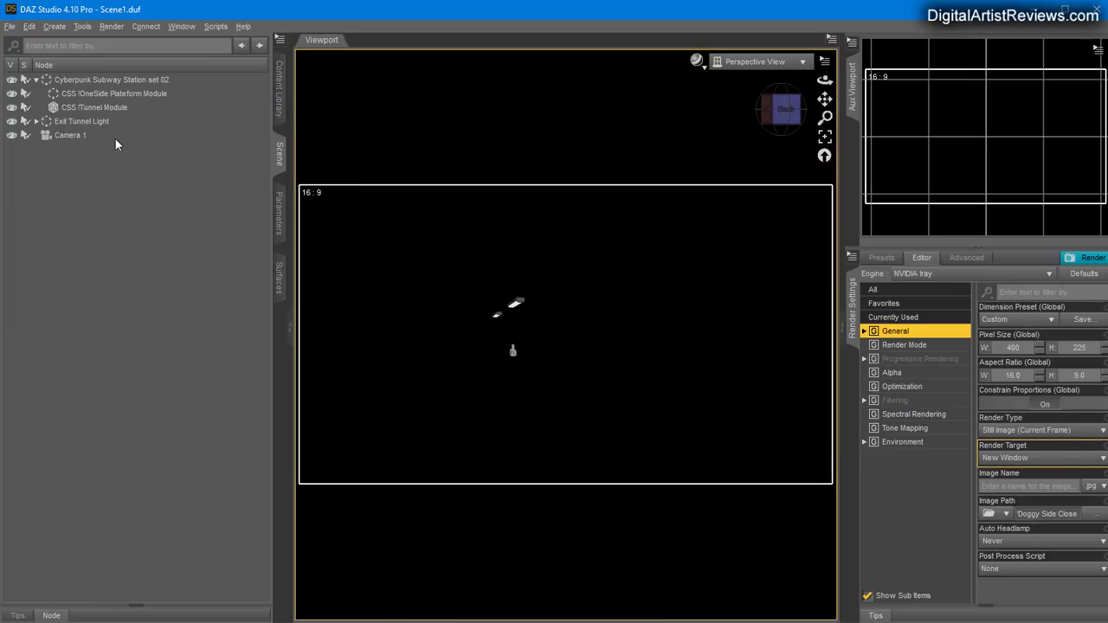
click(30, 26)
click(60, 43)
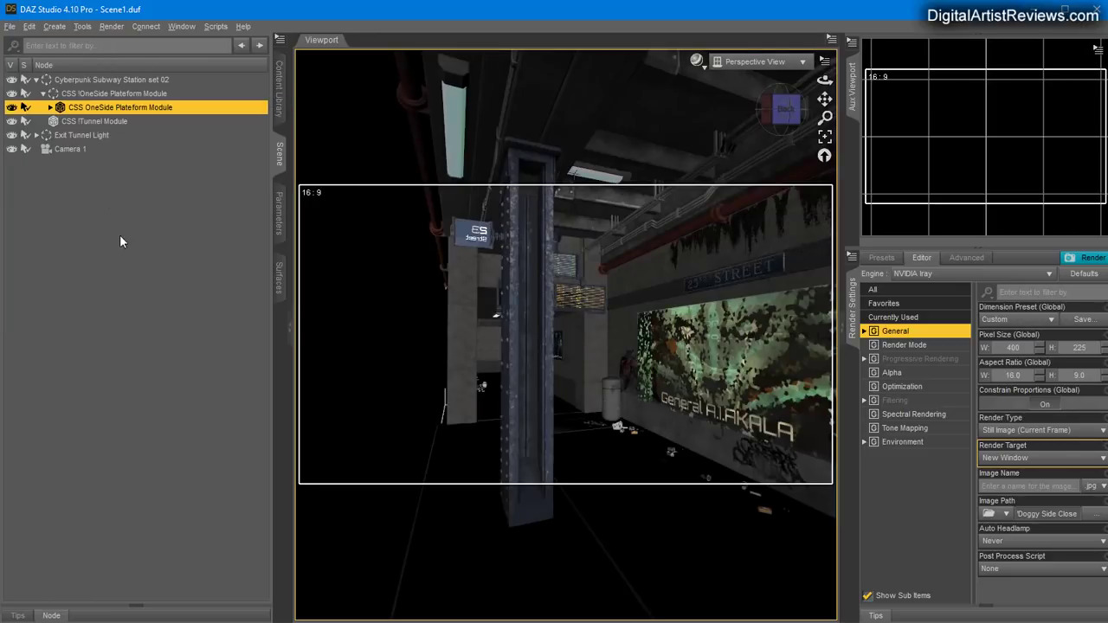
Delete the Seat group from the CSS OneSide Plateform Module
click(61, 135)
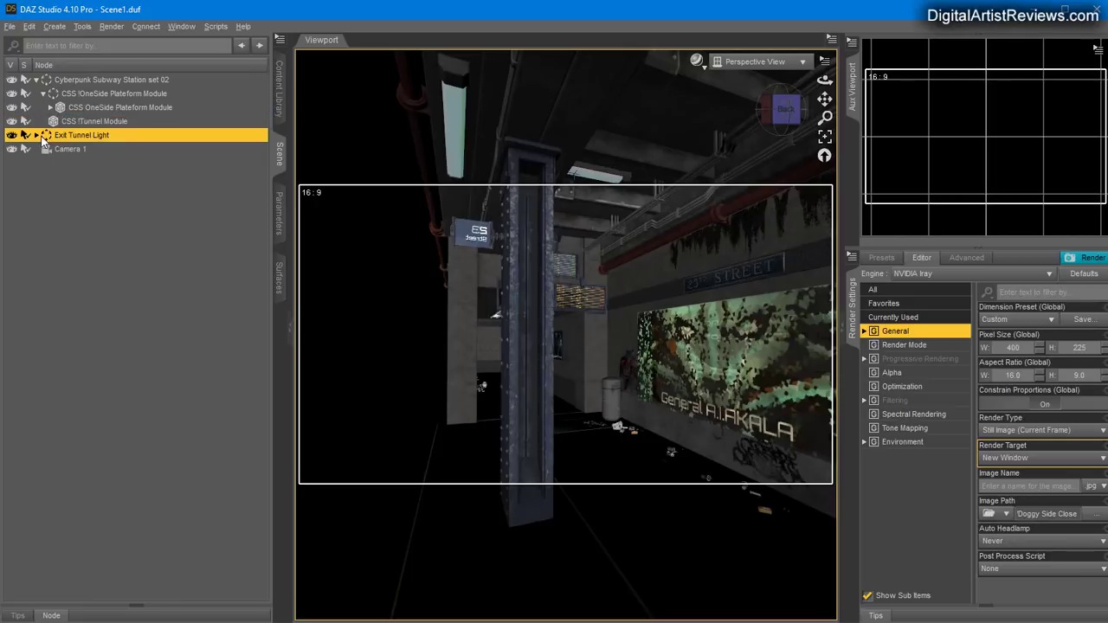
click(37, 136)
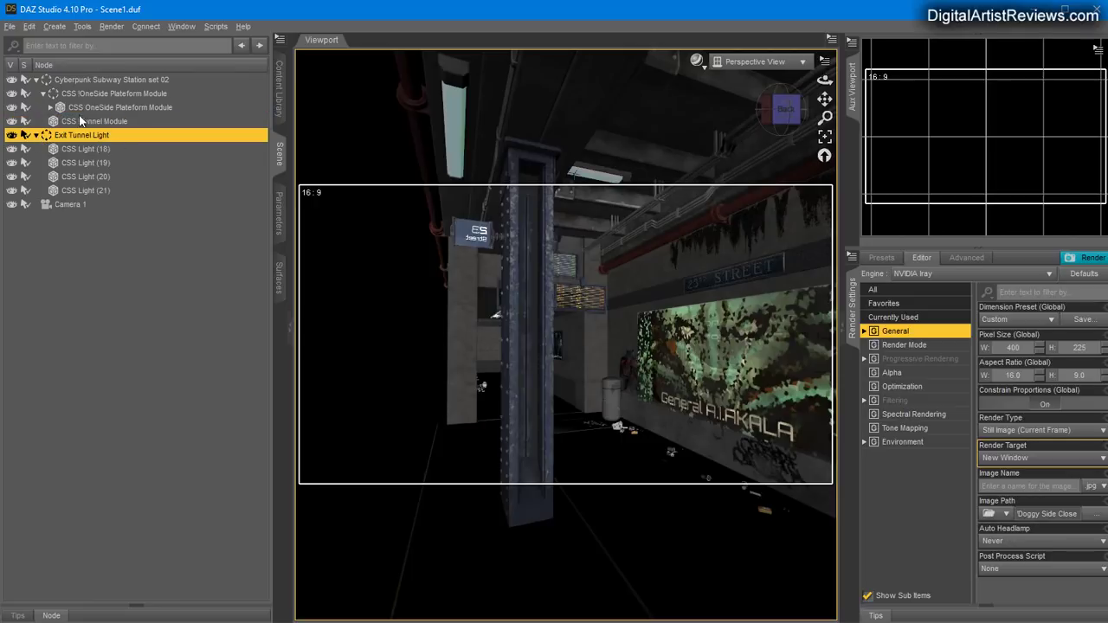
click(73, 122)
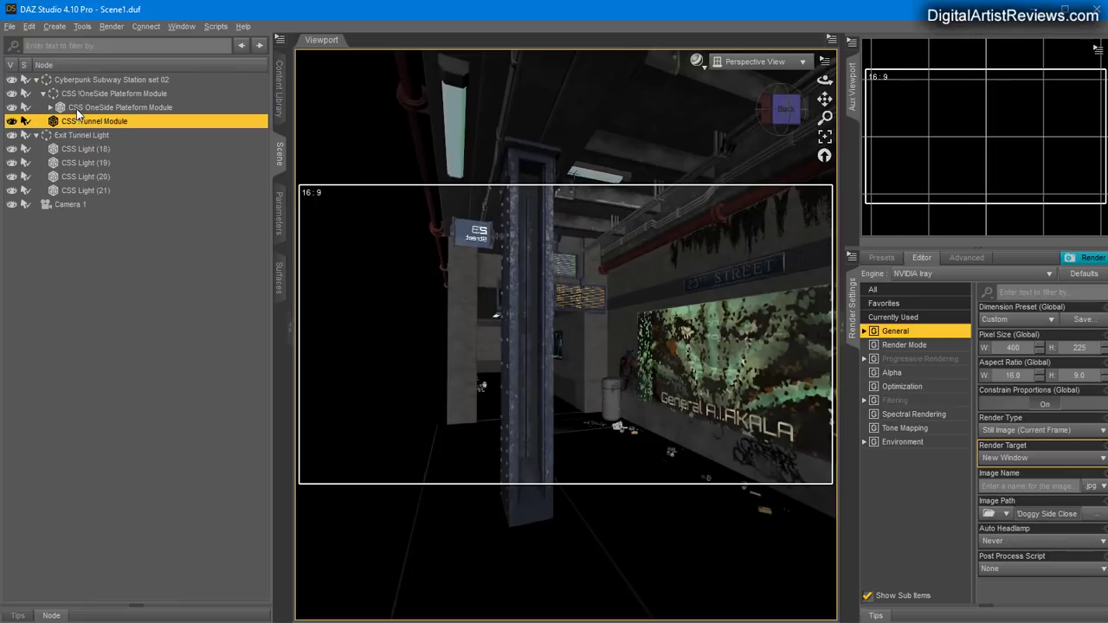
click(76, 109)
click(50, 107)
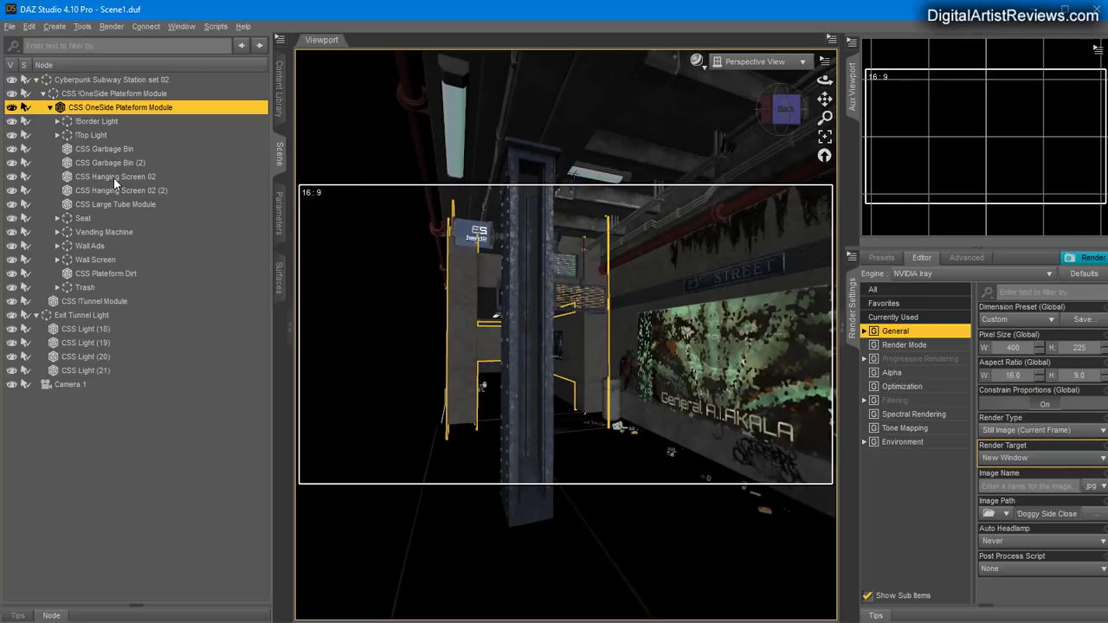
click(82, 219)
right_click(82, 222)
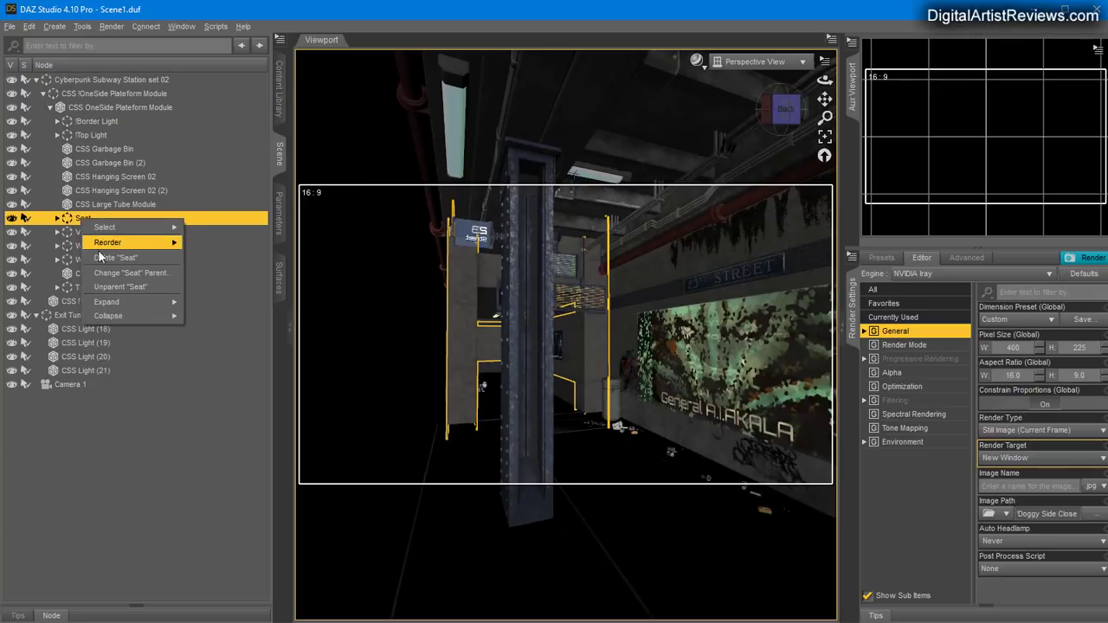
click(100, 258)
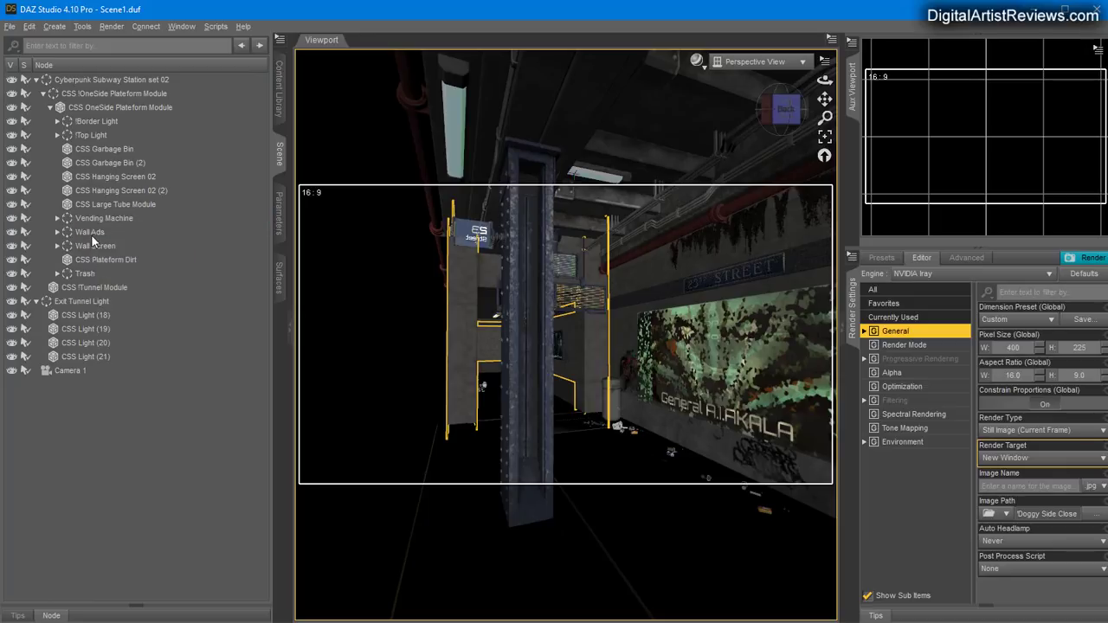
Delete the Wall Ads and Vending Machine groups from the CSS OneSide Plateform Module
click(91, 235)
right_click(91, 235)
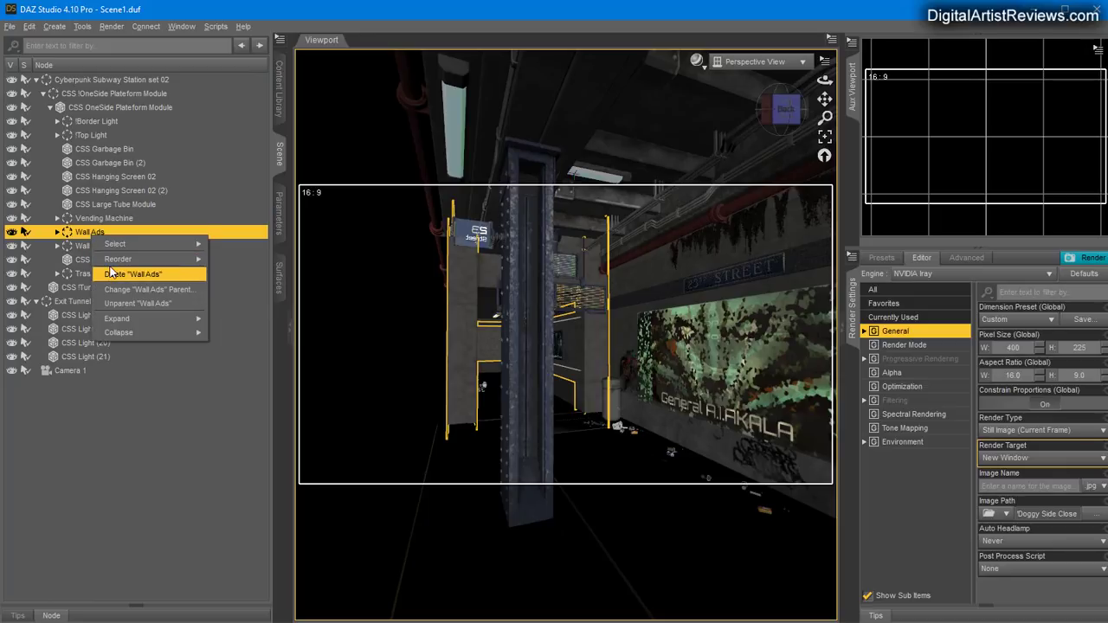
click(110, 272)
click(86, 218)
right_click(86, 218)
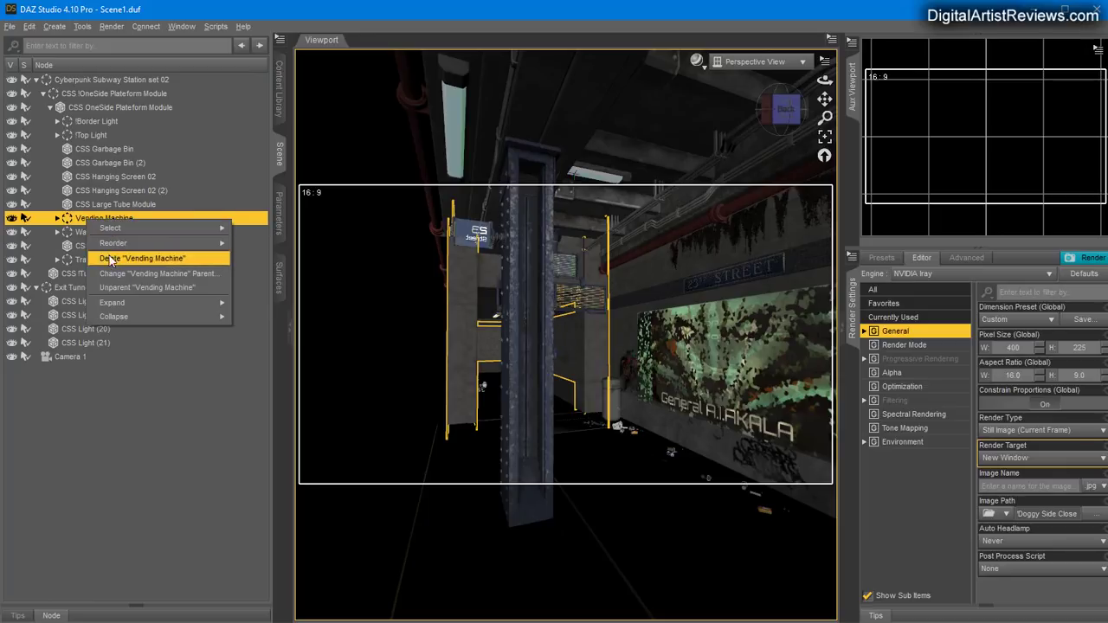
click(112, 259)
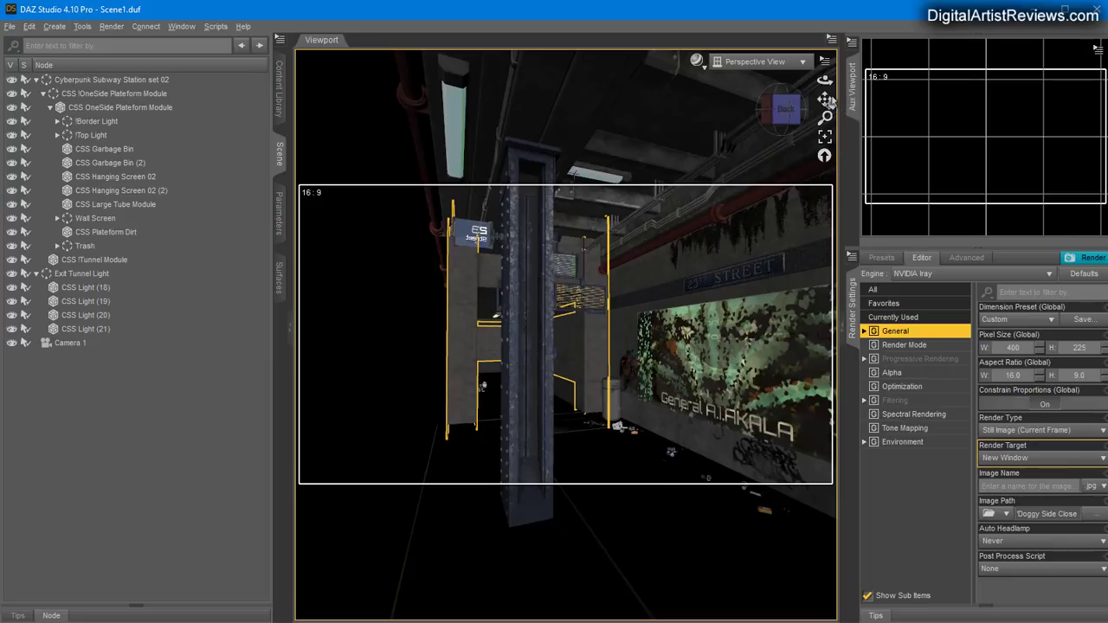
Undo the deletions of the Vending Machine and Wall Ads groups, and clear the selection
drag(824, 97, 796, 105)
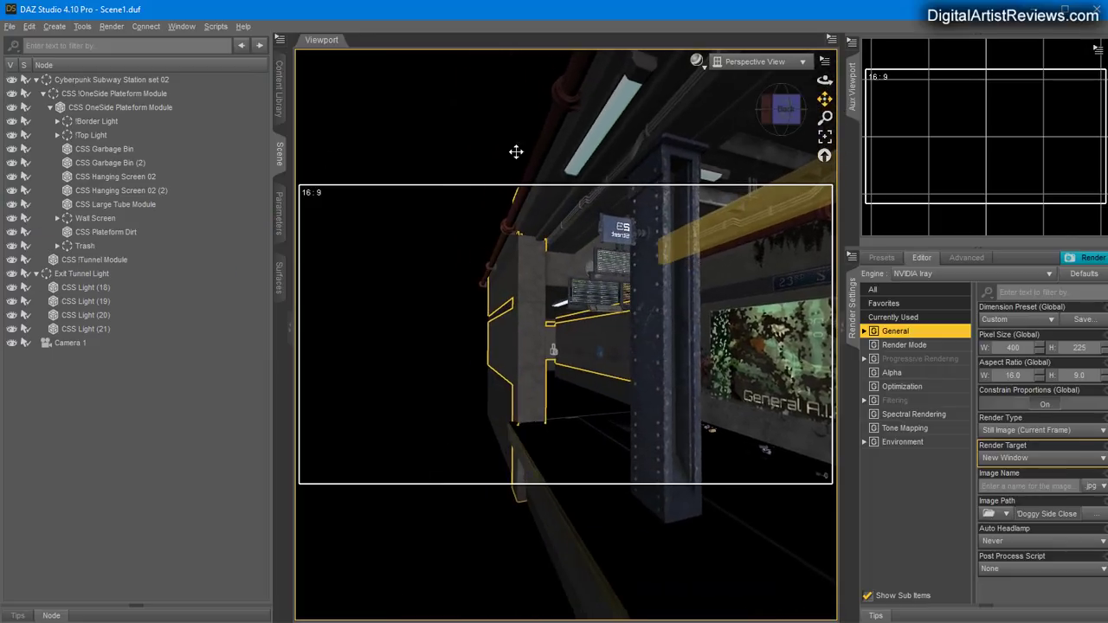
click(30, 27)
click(32, 44)
click(29, 26)
click(32, 44)
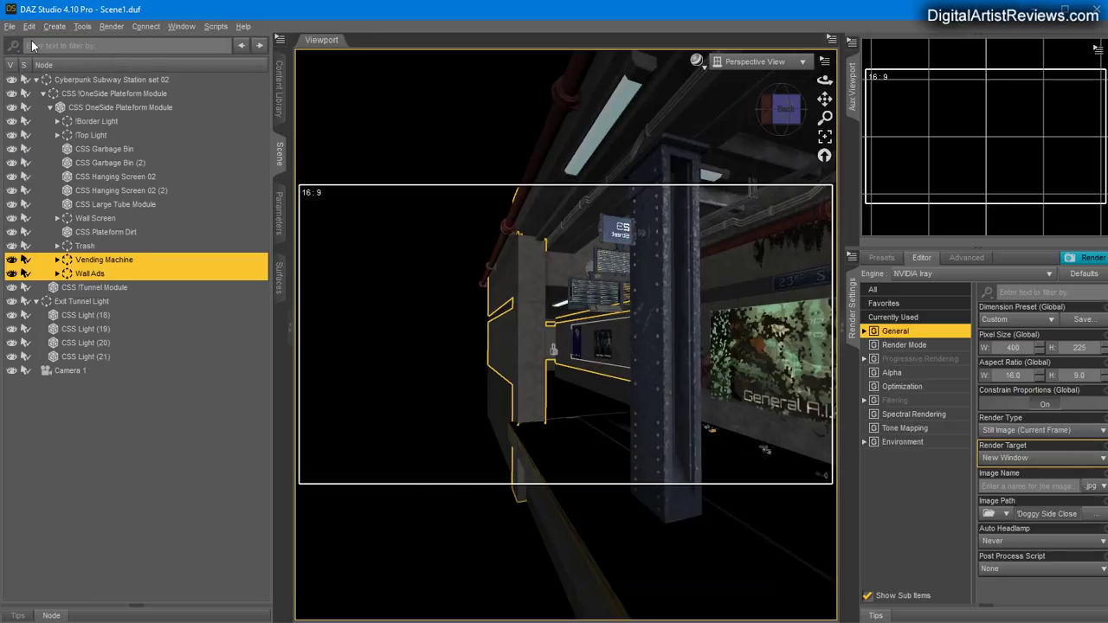
click(98, 432)
Delete the CSS !Tunnel Module from the scene
click(92, 288)
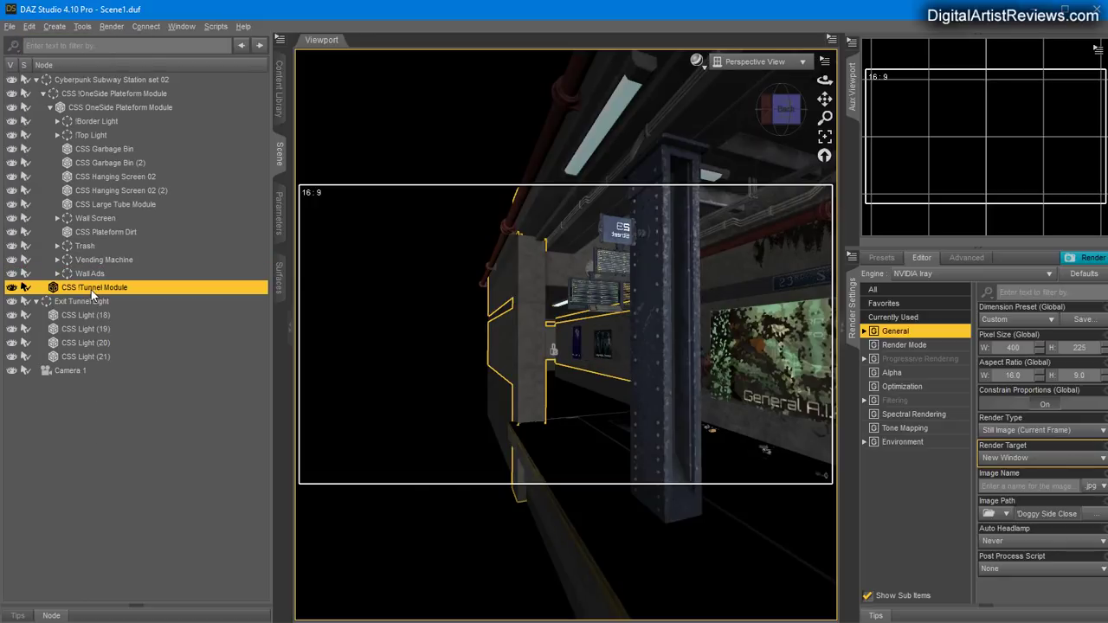
click(90, 301)
click(86, 288)
right_click(84, 295)
click(102, 322)
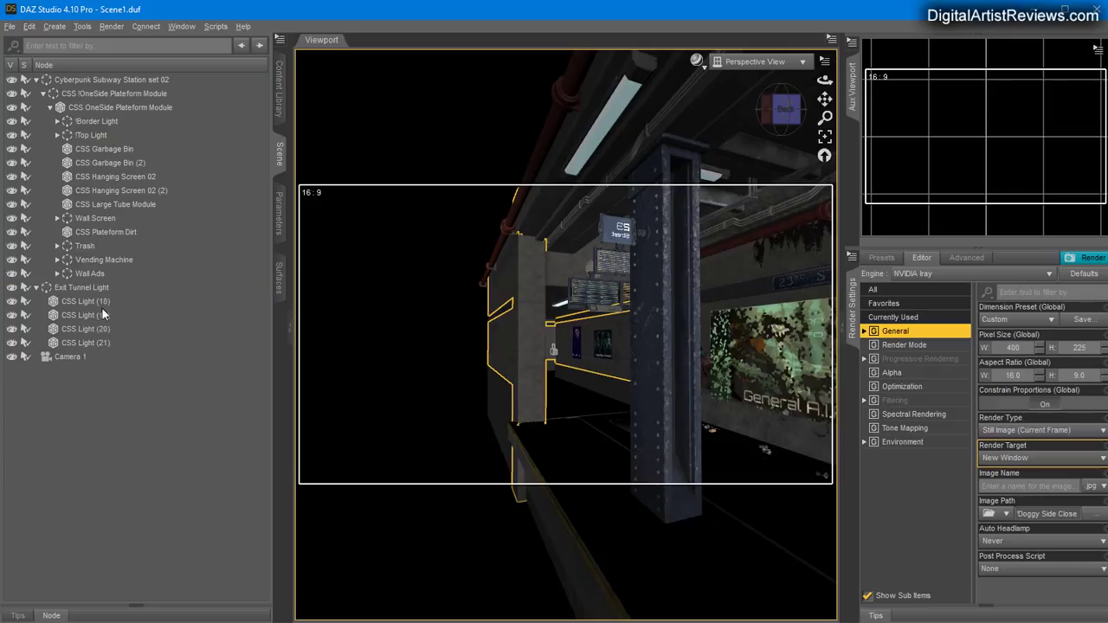
click(87, 302)
shift+click(84, 339)
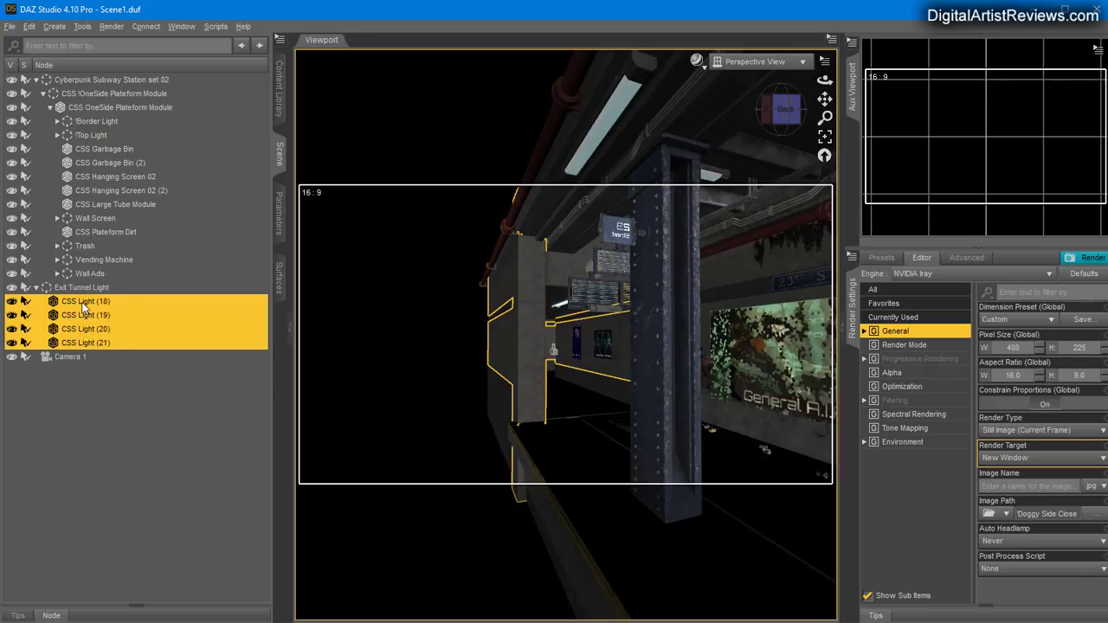
click(94, 459)
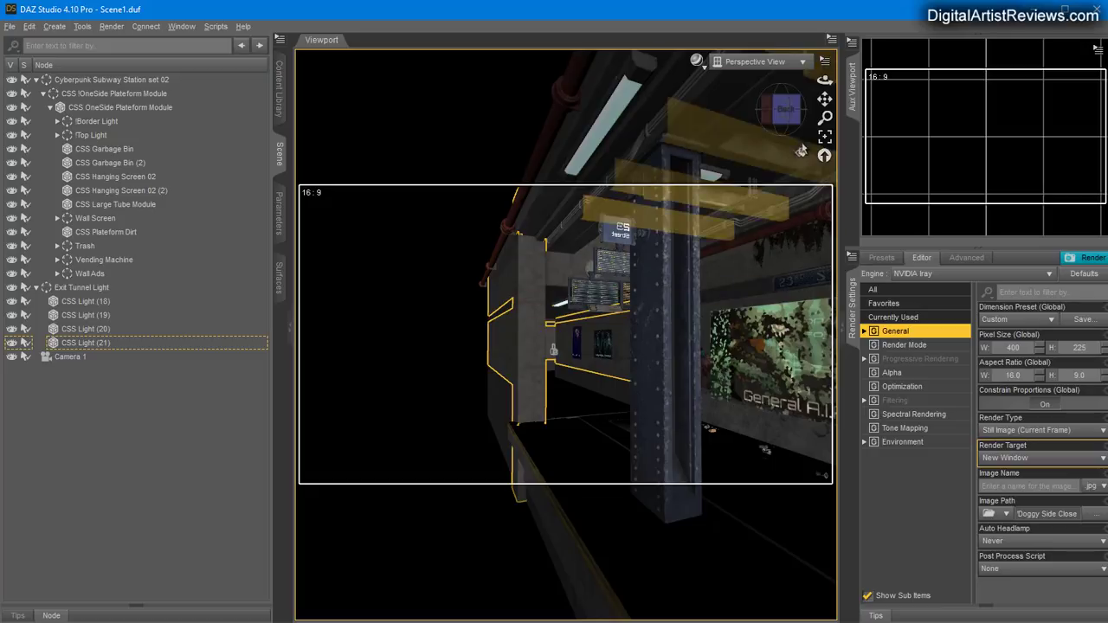
Select the CSS OneSide Plateform Module through its steel beam and unparent it from the CSS !OneSide Plateform Module group
drag(822, 99, 660, 386)
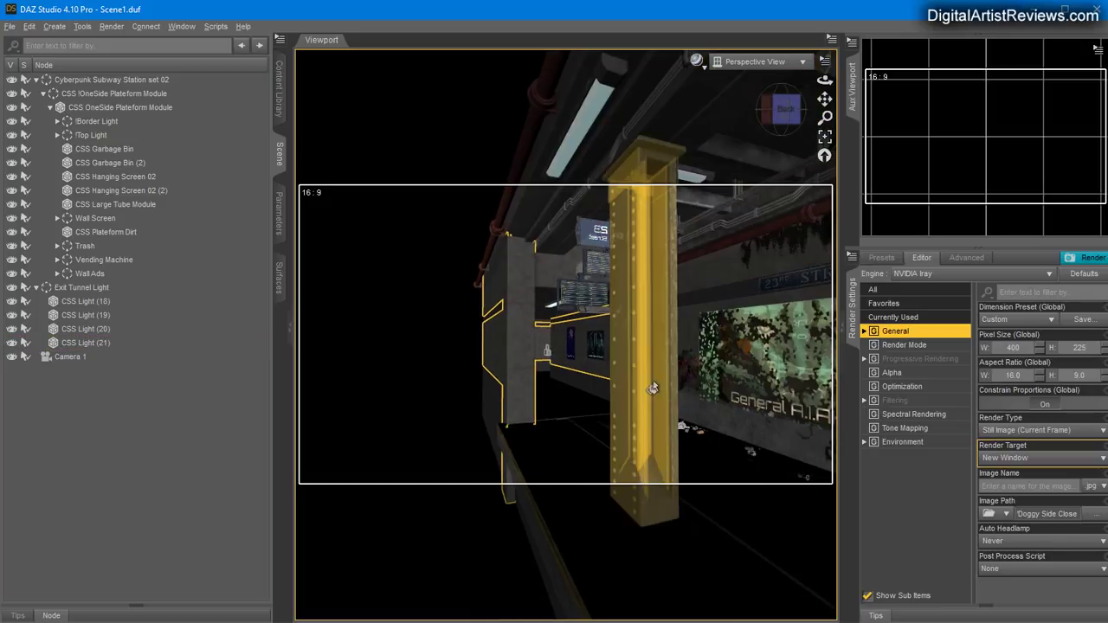
click(640, 384)
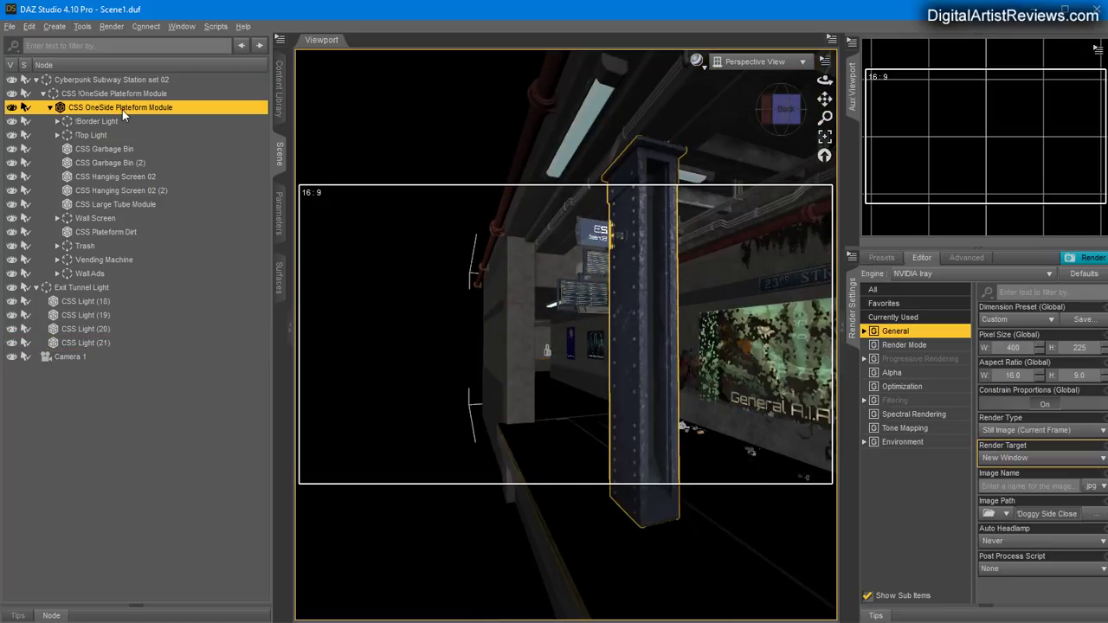
click(50, 108)
click(51, 108)
right_click(95, 110)
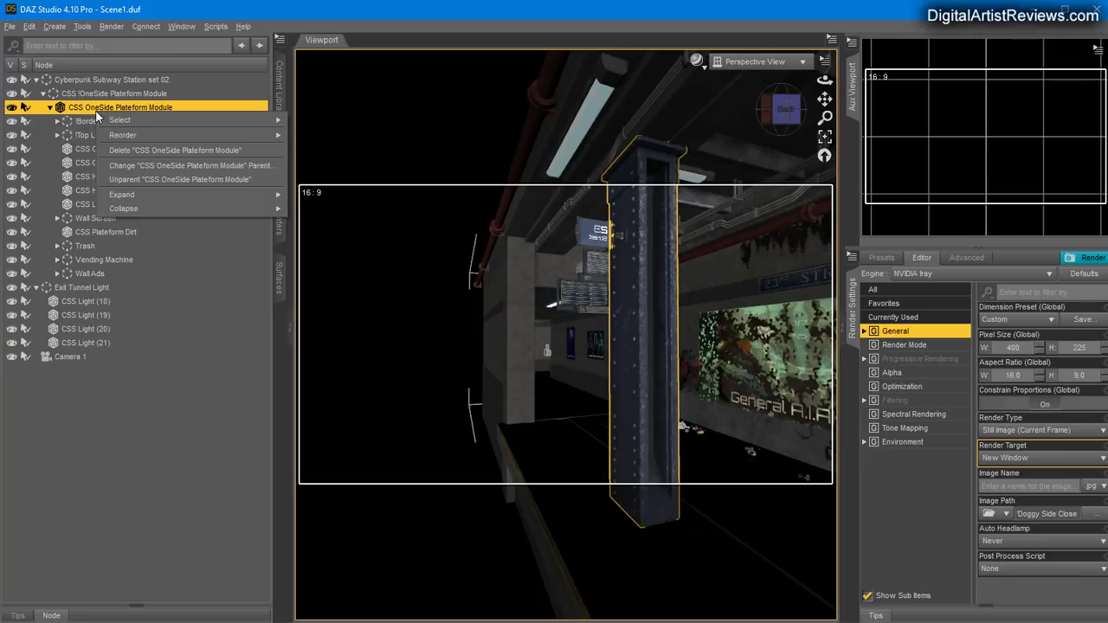
click(114, 176)
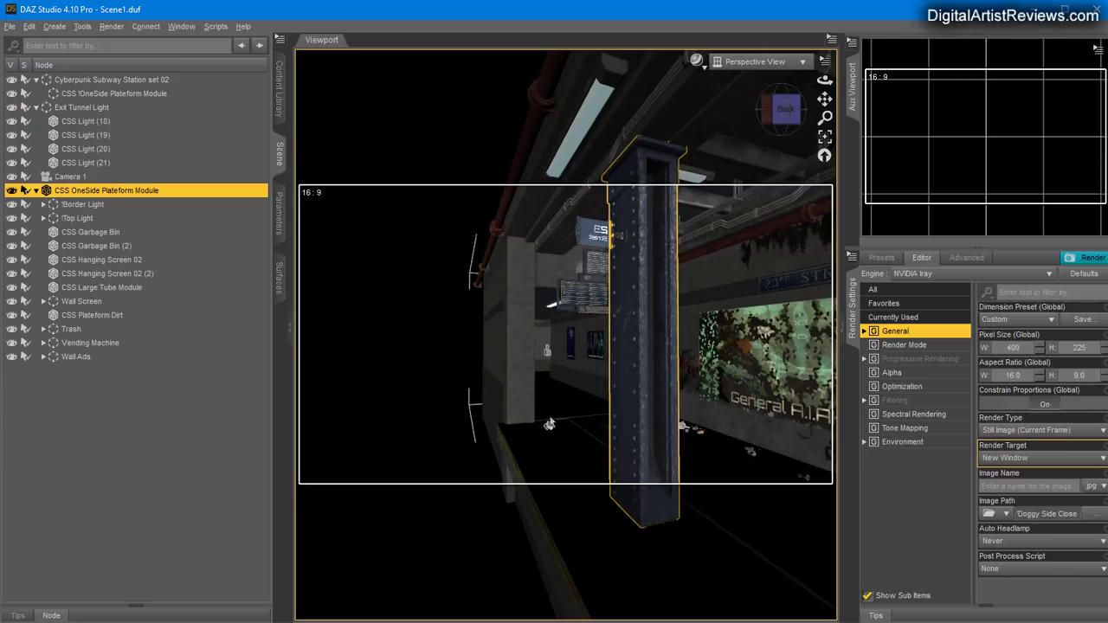
Try deleting the unparented CSS OneSide Plateform Module, and undo the deletion
right_click(98, 193)
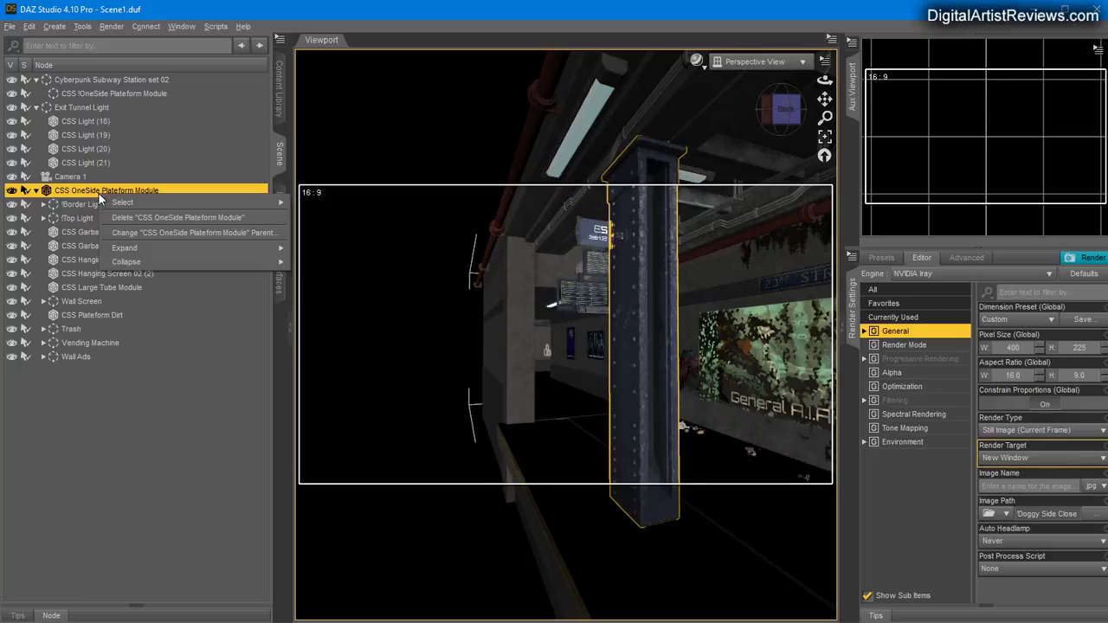
click(119, 217)
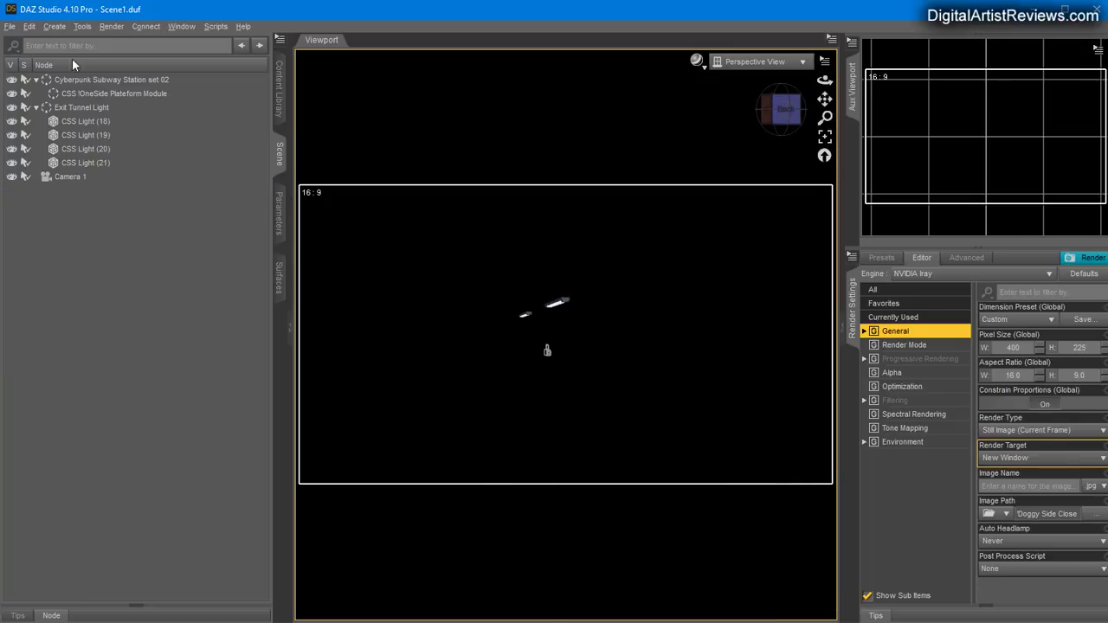
click(28, 26)
click(55, 43)
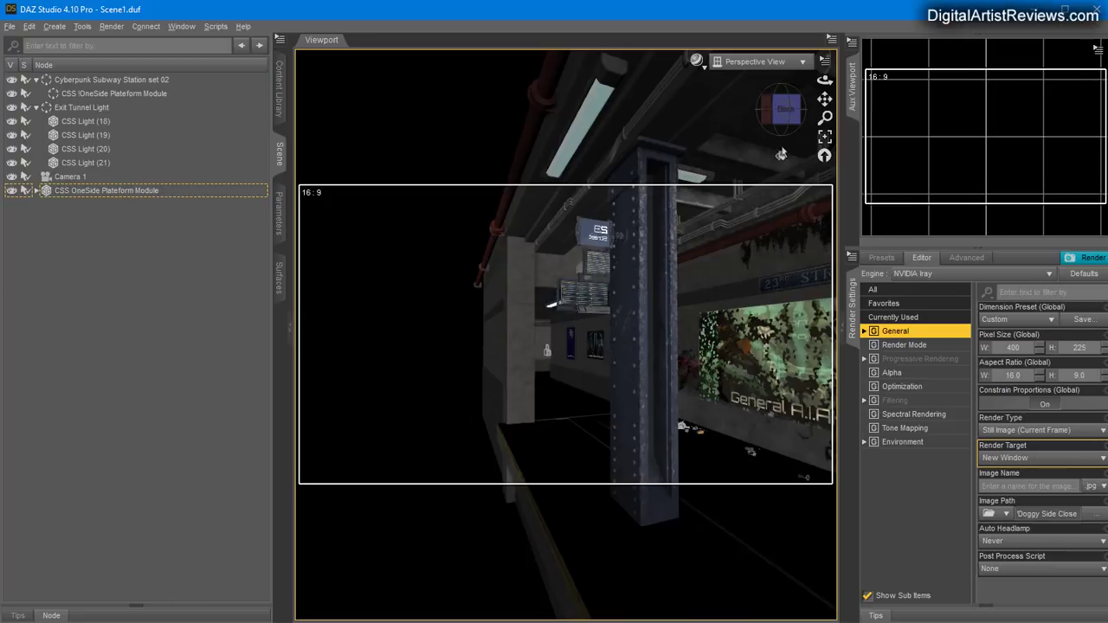
Examine from several angles which walls, beams and ceiling parts belong to the CSS OneSide Plateform Module, using the Node Selection tool
drag(824, 79, 845, 124)
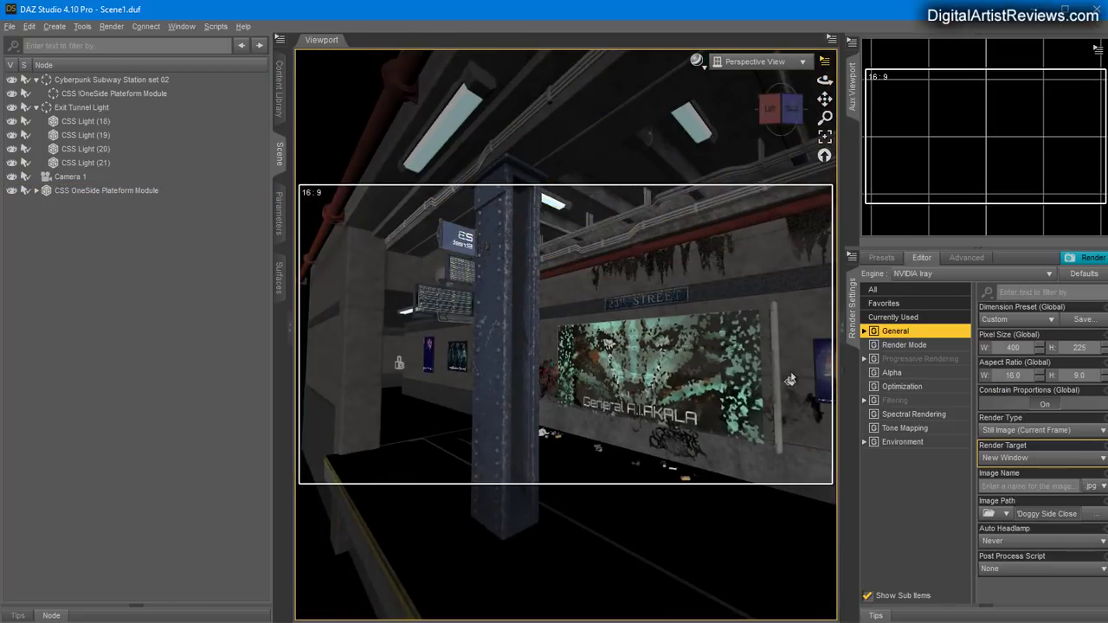
click(794, 377)
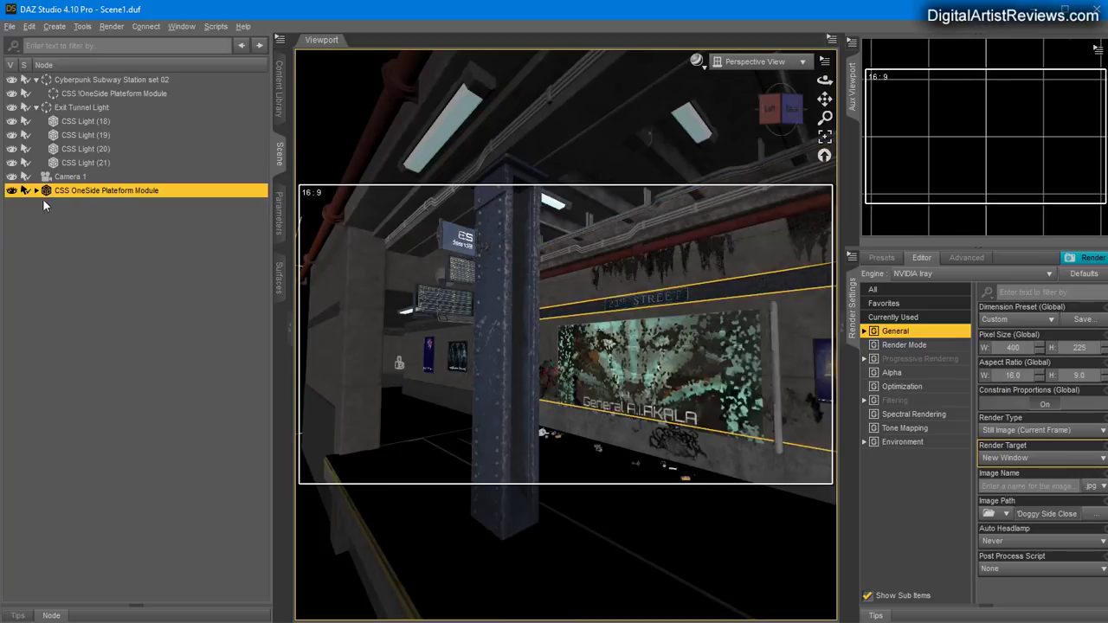
click(36, 190)
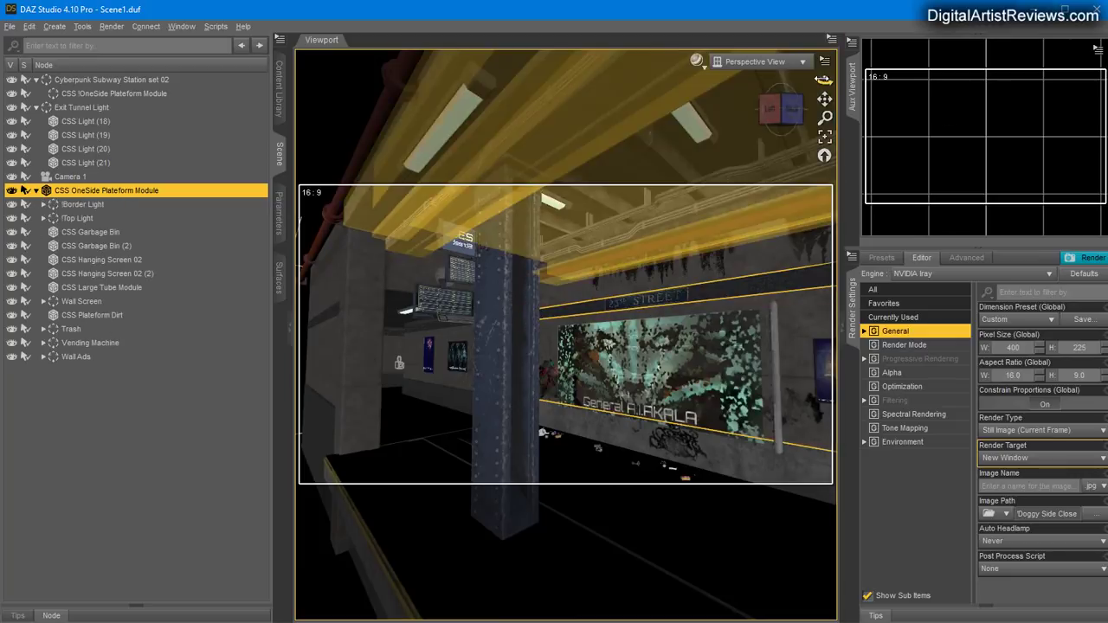
drag(824, 78, 753, 81)
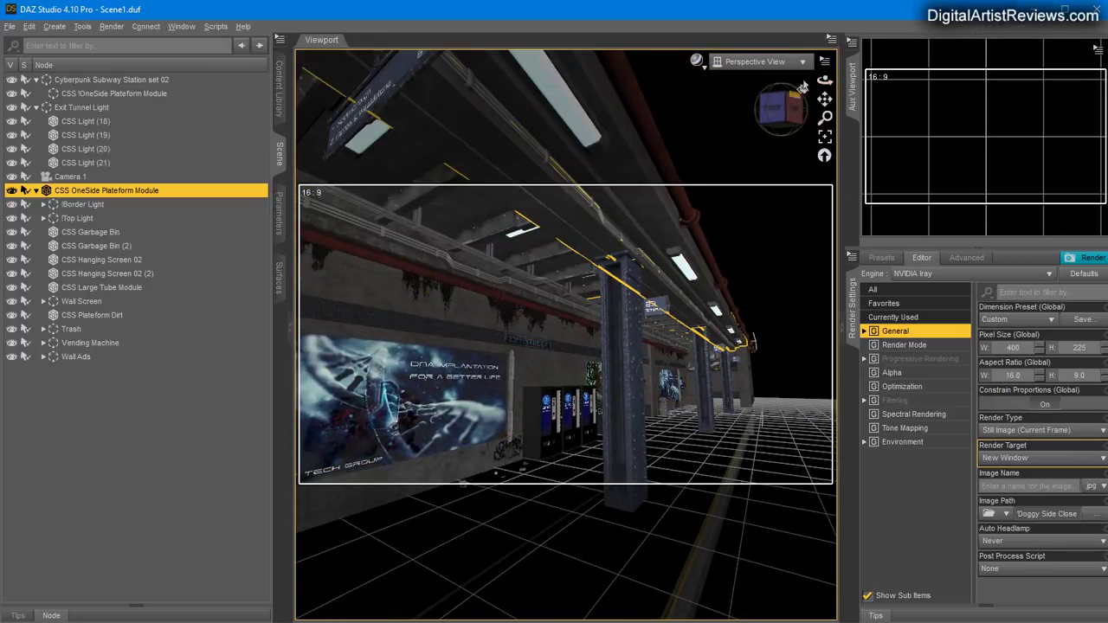
drag(822, 78, 519, 121)
click(82, 26)
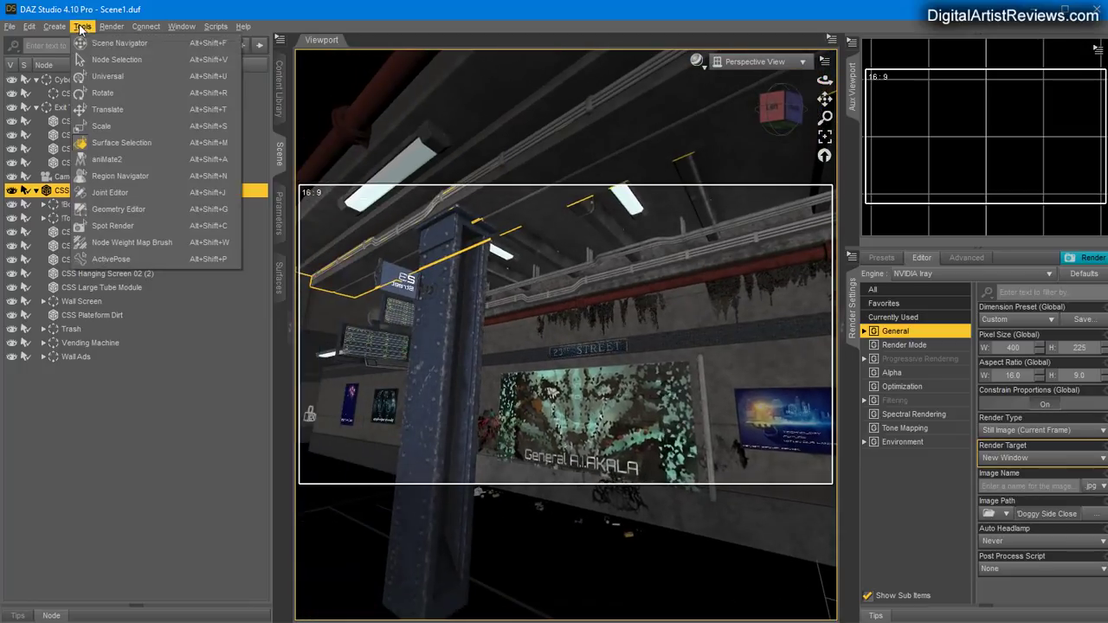
click(112, 59)
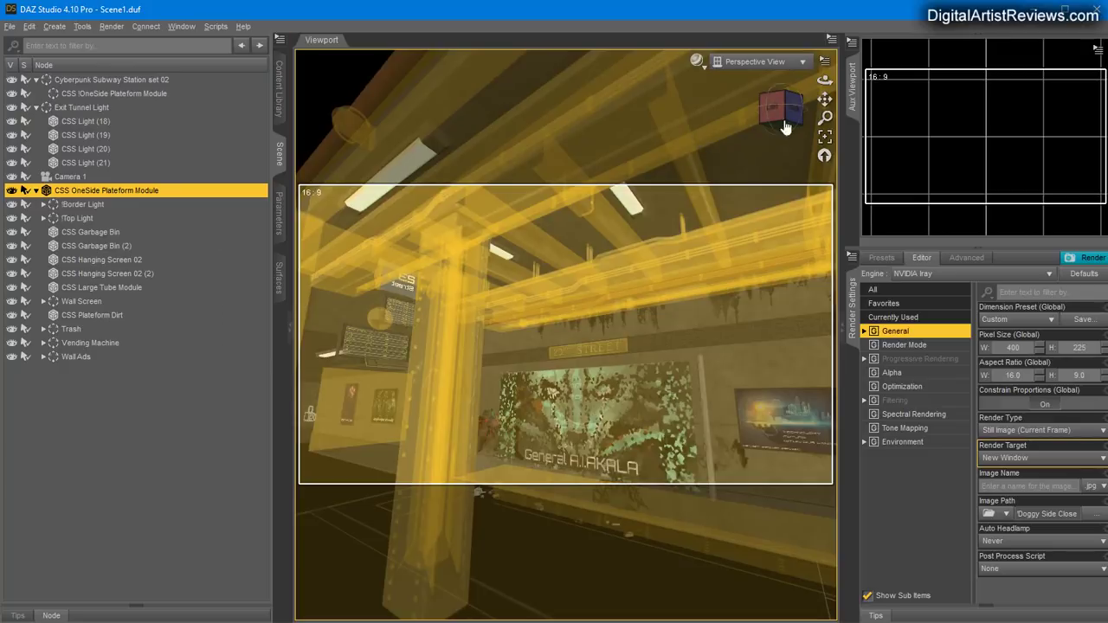
drag(820, 78, 620, 206)
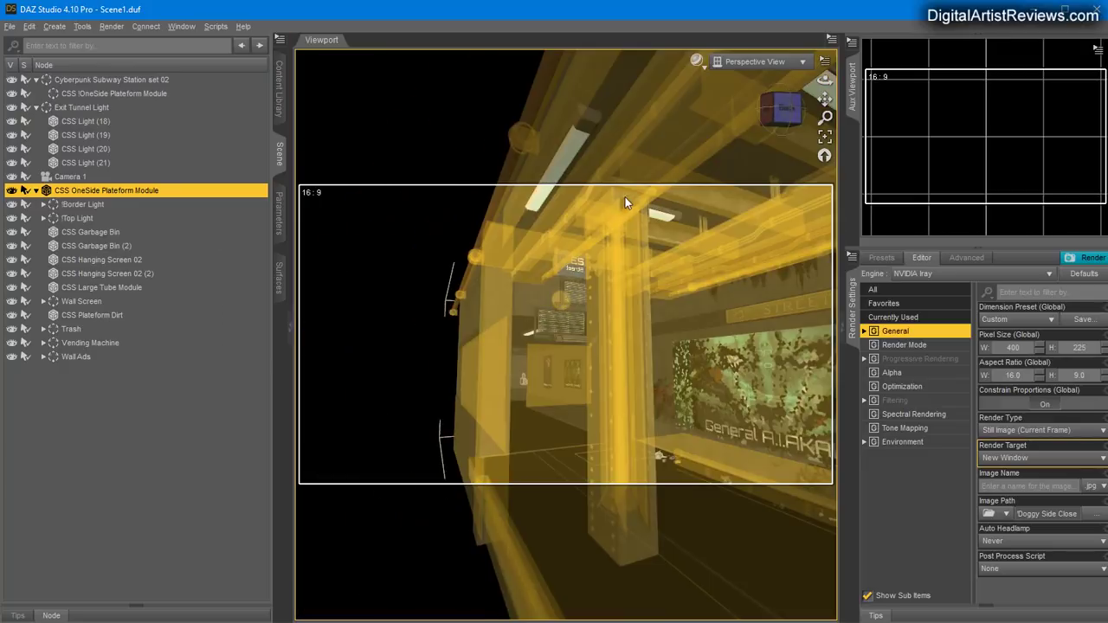
drag(824, 78, 952, 83)
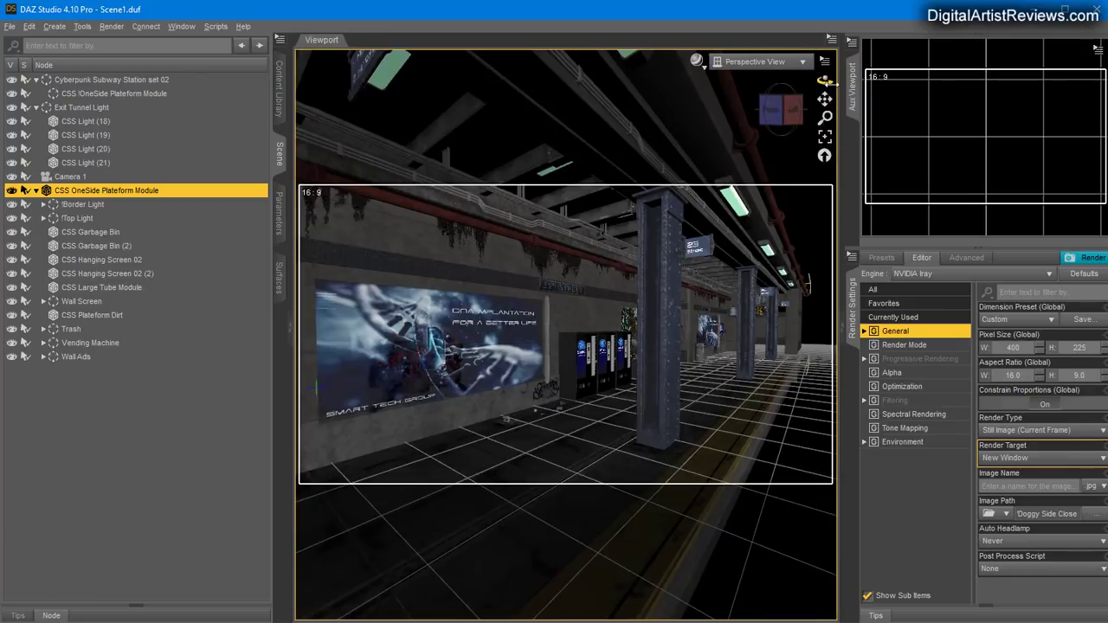
drag(807, 284, 740, 336)
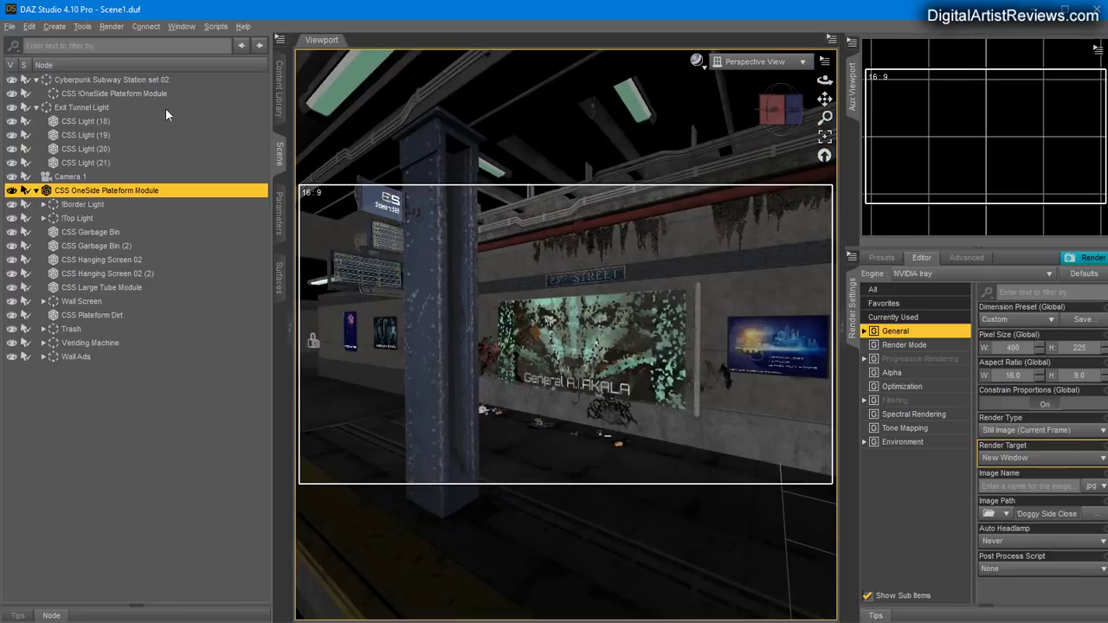
Pick the Wall_Station_Wall_01 surface with the Surface Selection tool and set its Cutout Opacity to 0
click(82, 26)
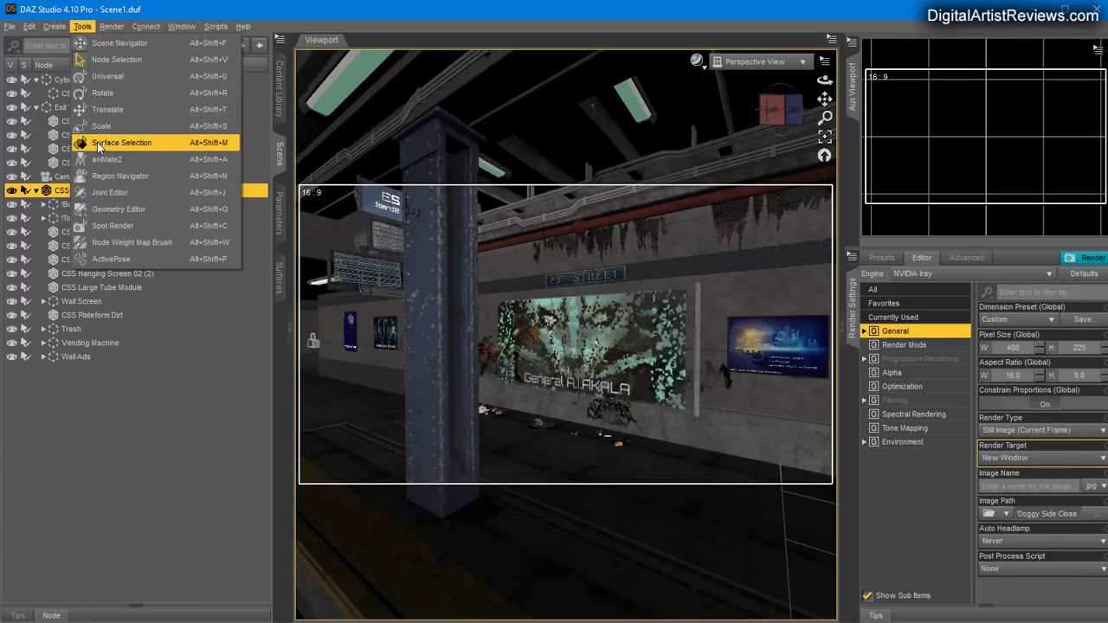
click(130, 143)
click(717, 321)
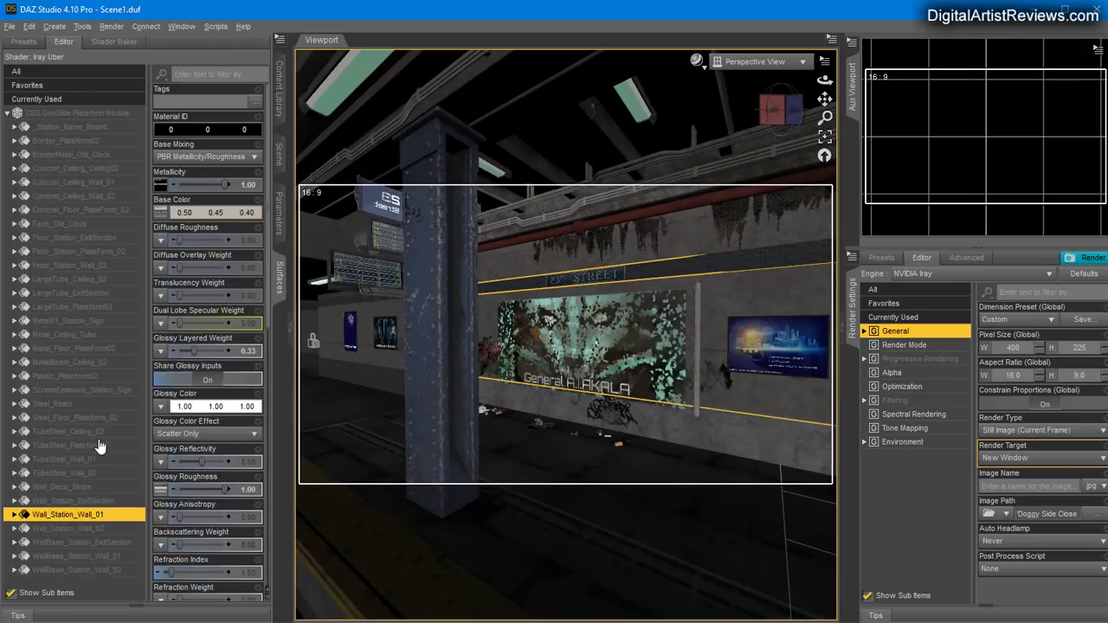
scroll(215, 455, down, 10)
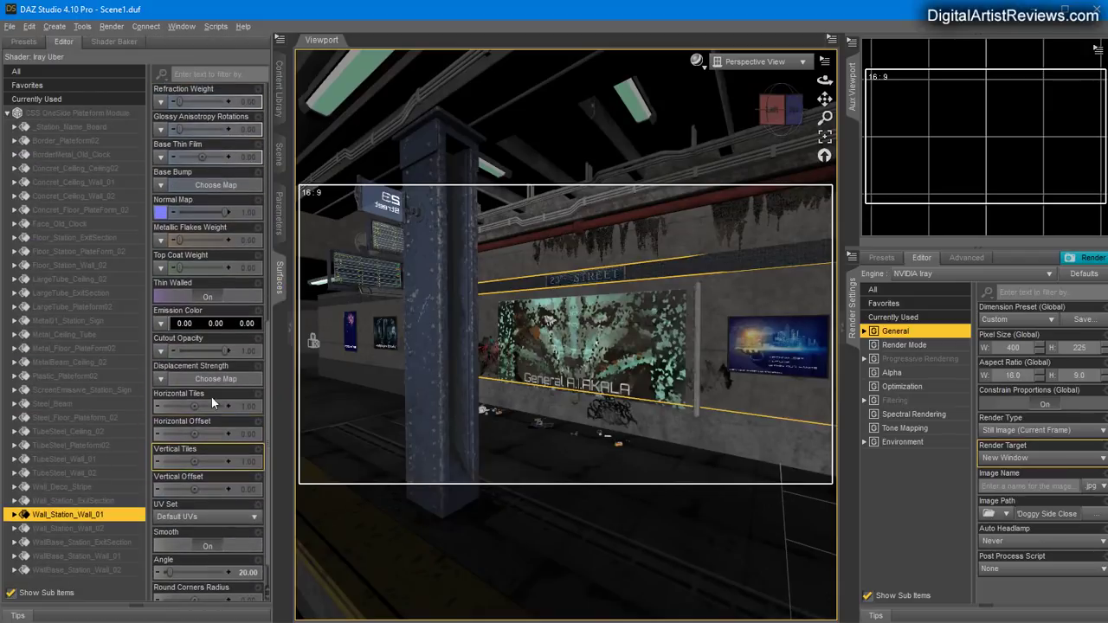
drag(226, 349, 127, 344)
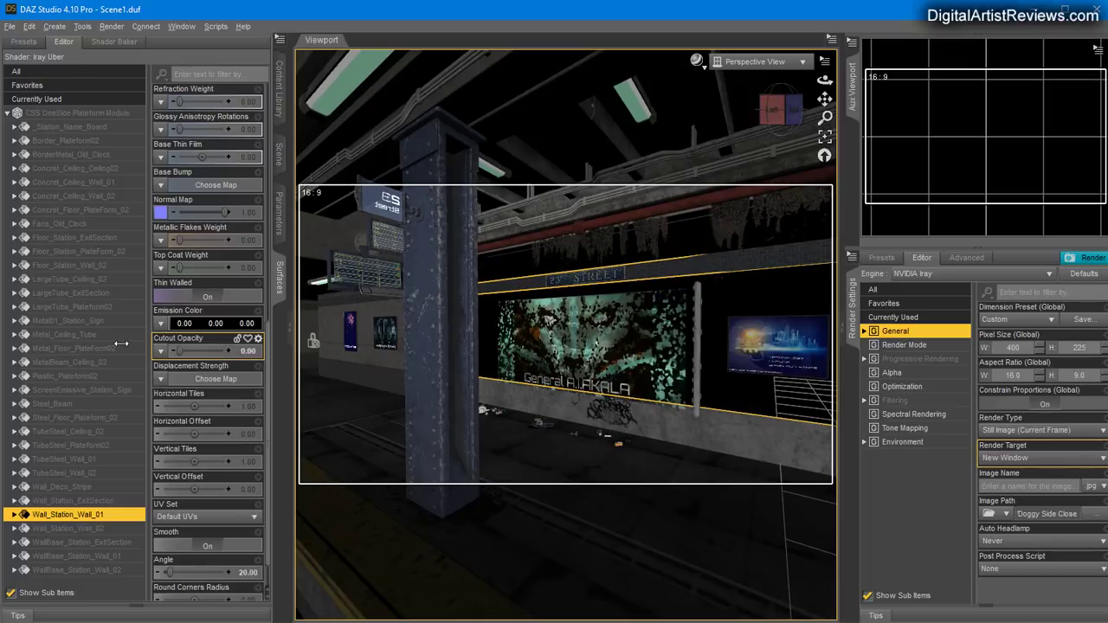
Make the WallBase_Station_Wall_01 surface fully transparent with Cutout Opacity, and set the Screen_Wall_Screen surface's Cutout Opacity to 0
click(76, 556)
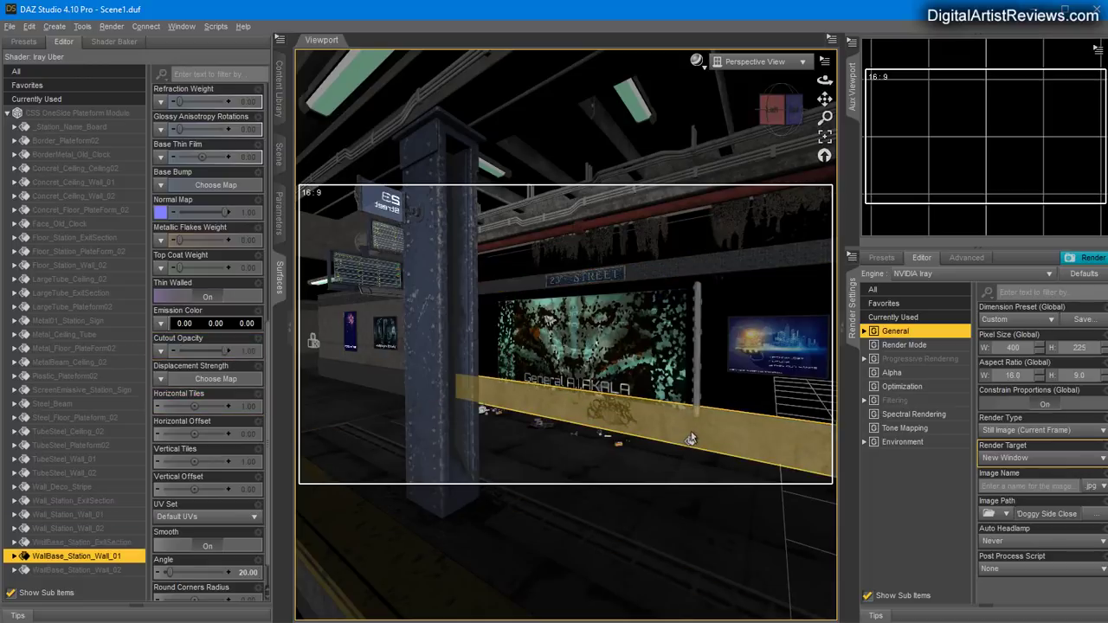
drag(225, 350, 19, 324)
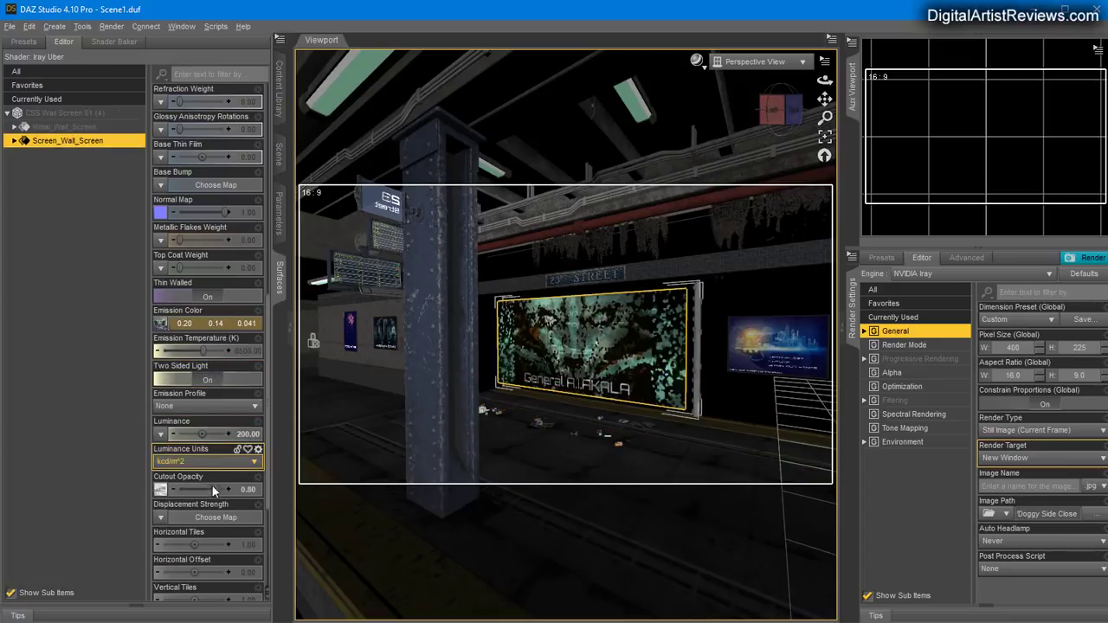
drag(220, 499, 71, 473)
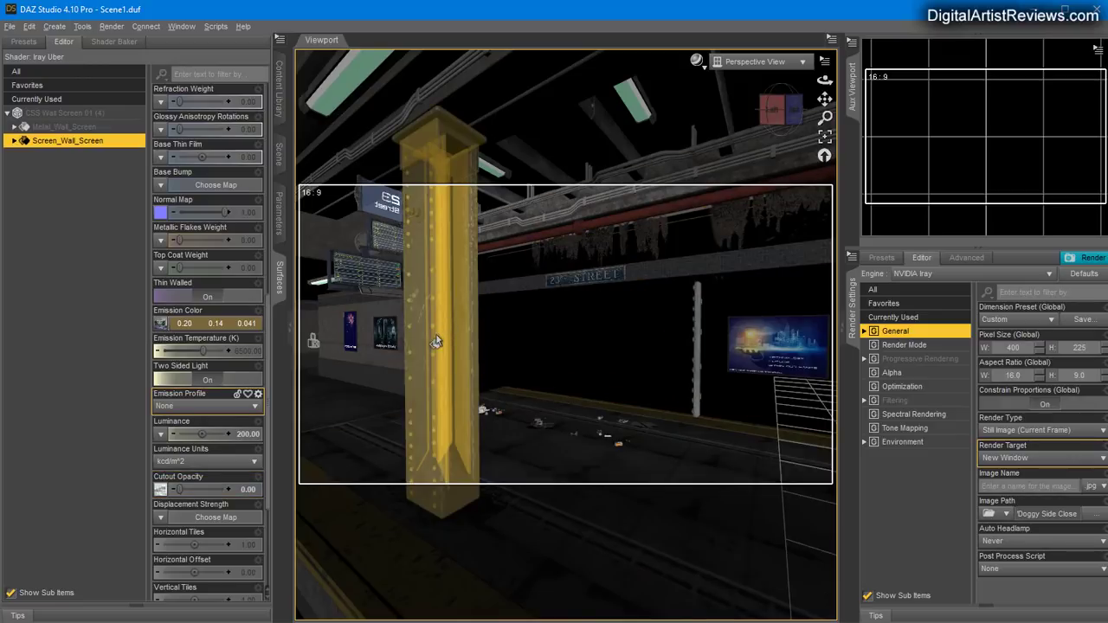
Set the Cutout Opacity of the Steel_Beam surface to 0
click(423, 360)
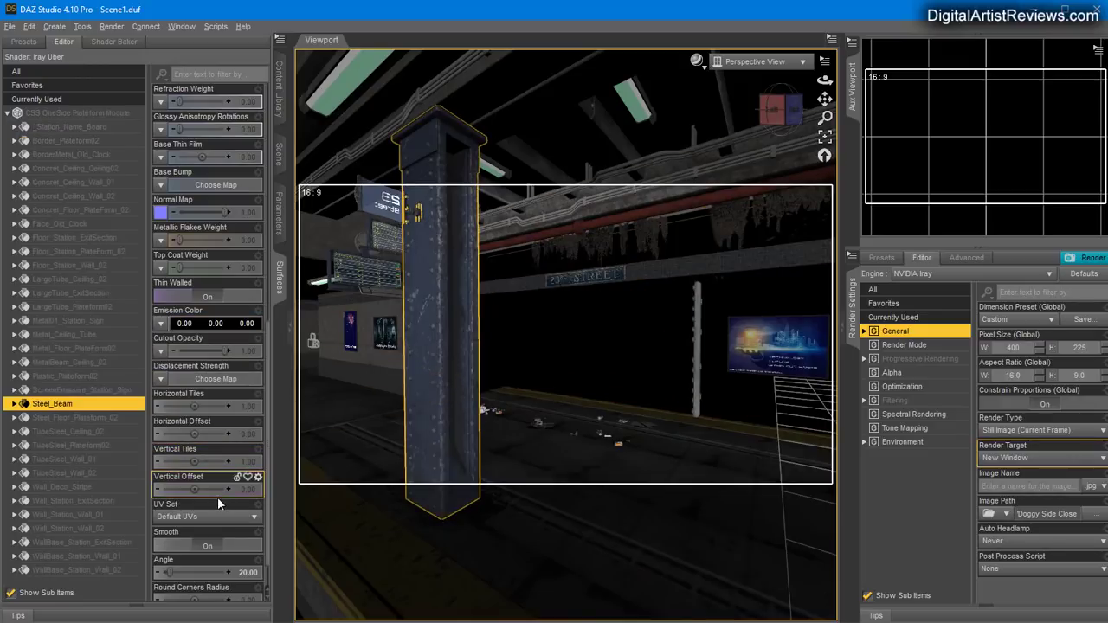
scroll(212, 505, down, 2)
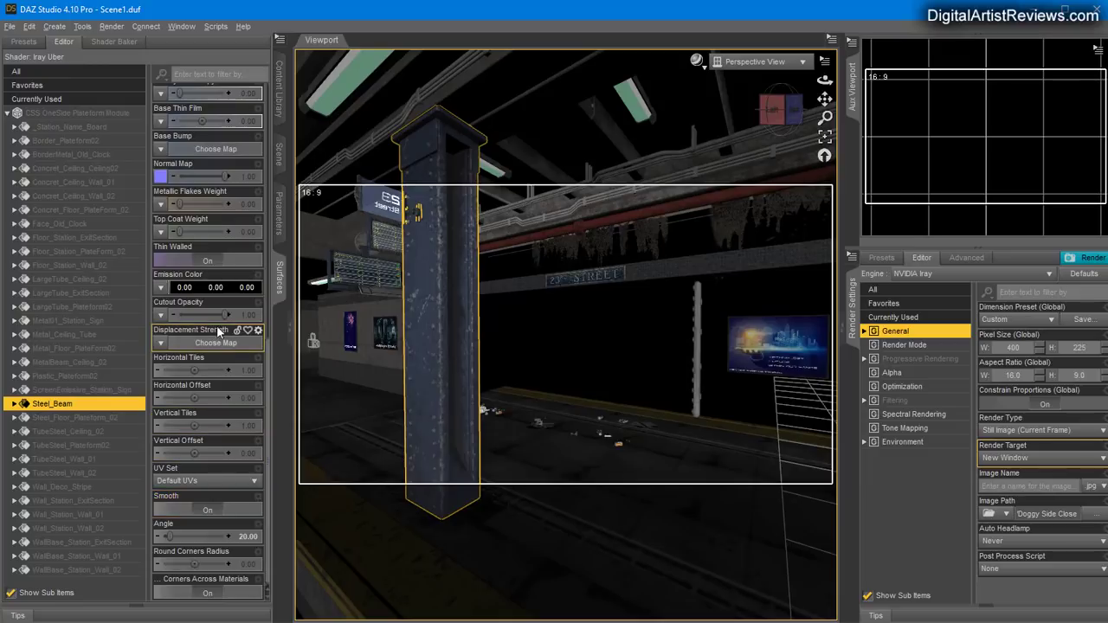
drag(221, 315, 165, 315)
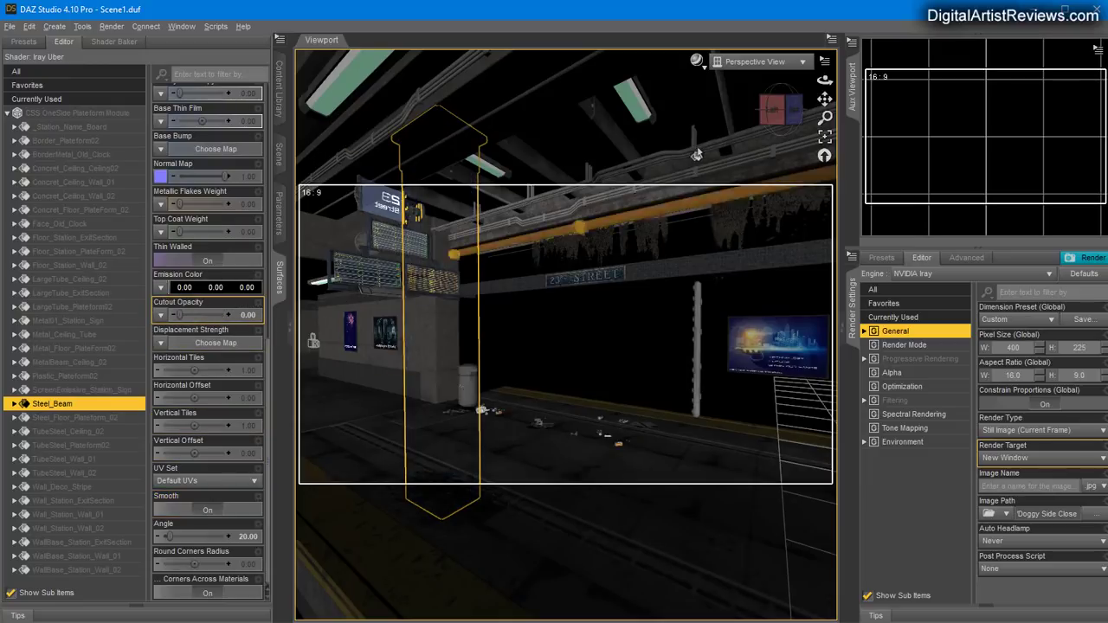
Set the Cutout Opacity of the Floor_Station_PlateForm_02 and Border_Plateform02 surfaces to 0
drag(827, 77, 697, 83)
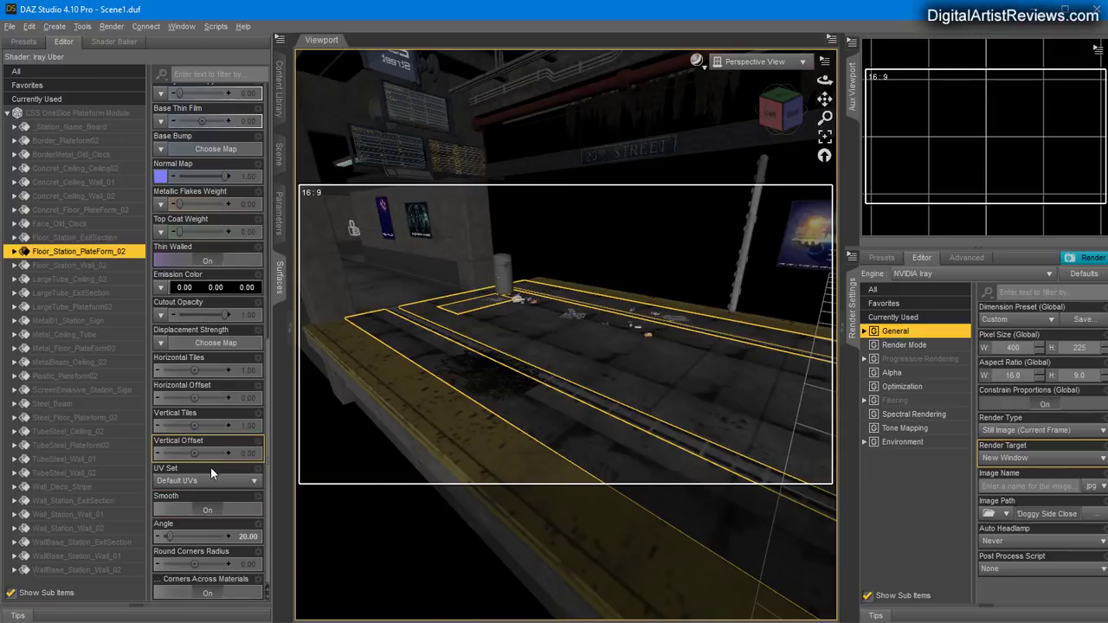
drag(229, 318, 70, 305)
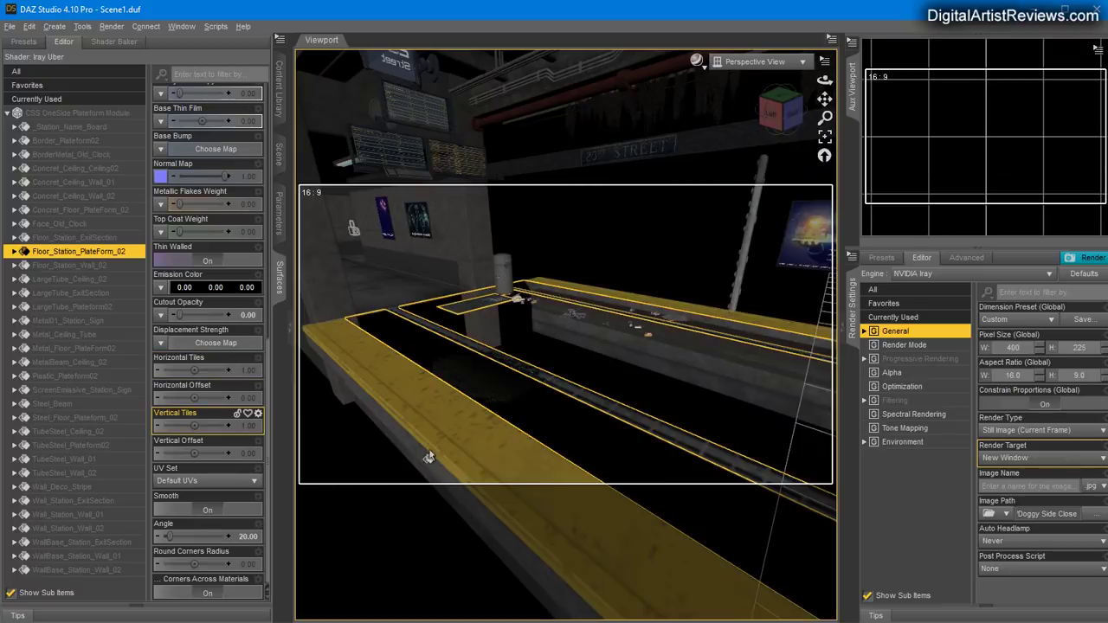
click(427, 452)
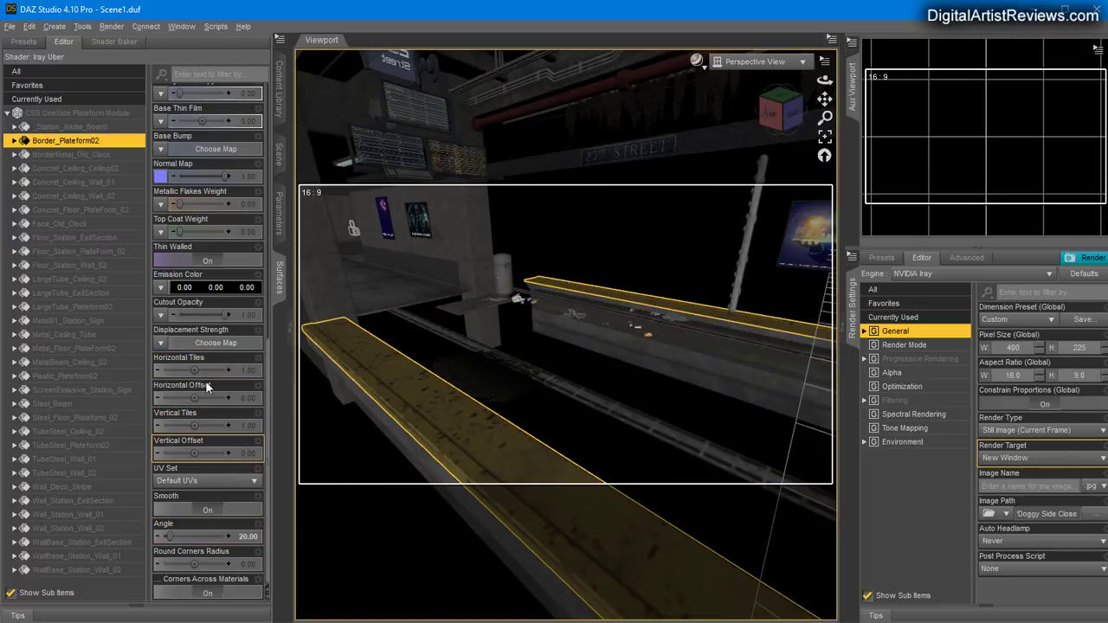
drag(227, 315, 117, 315)
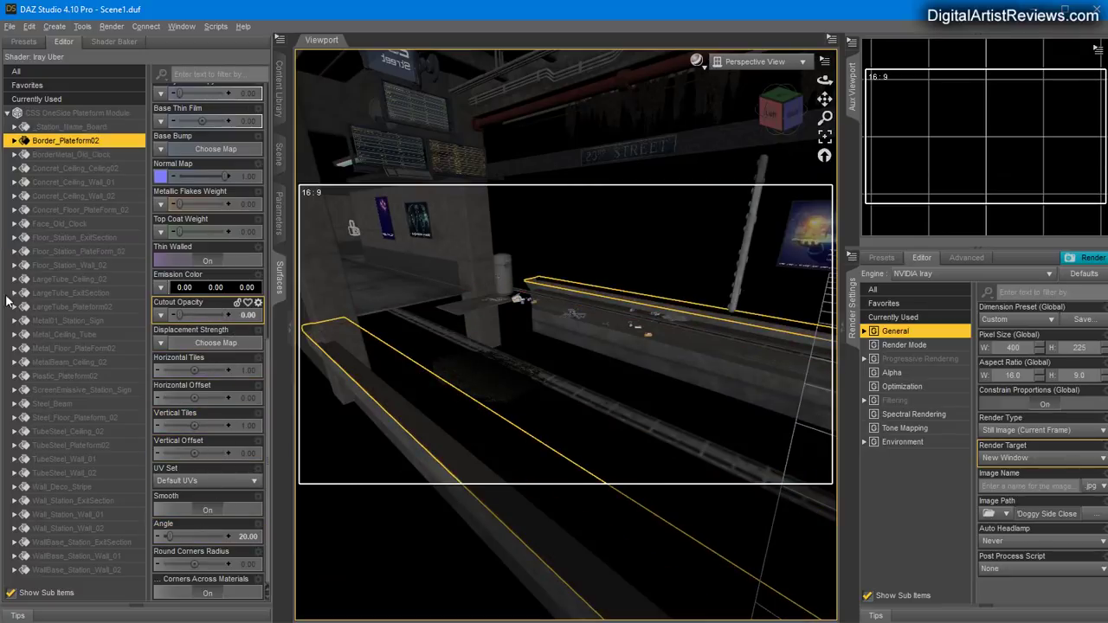
Pick the platform's concrete edge surface, Concret_Floor_PlateForm_02, and set its Cutout Opacity to 0
click(452, 318)
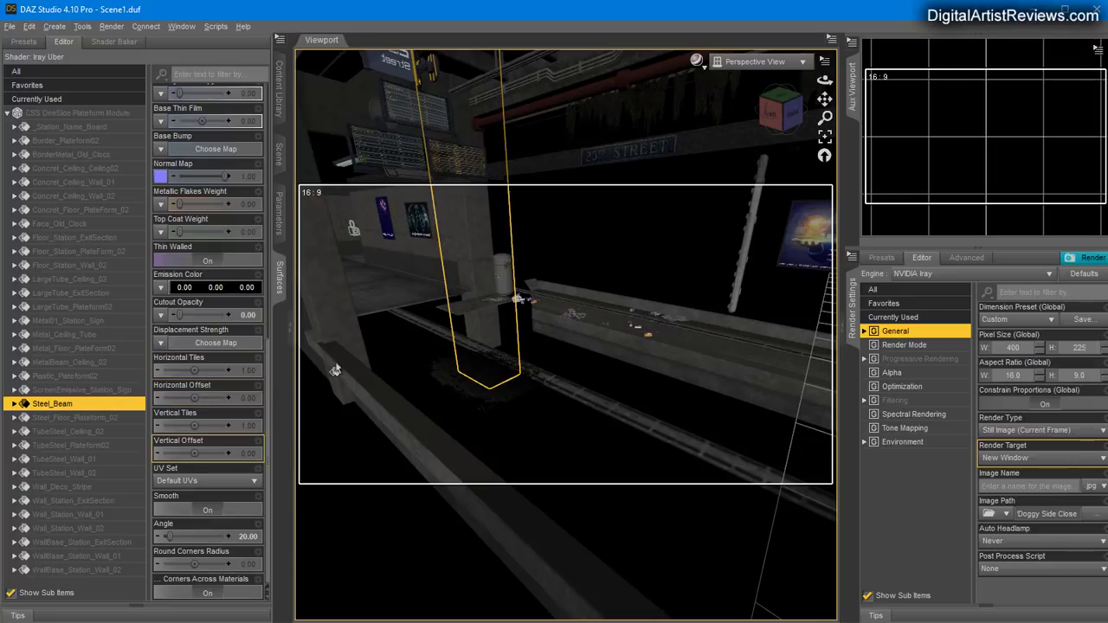
click(383, 425)
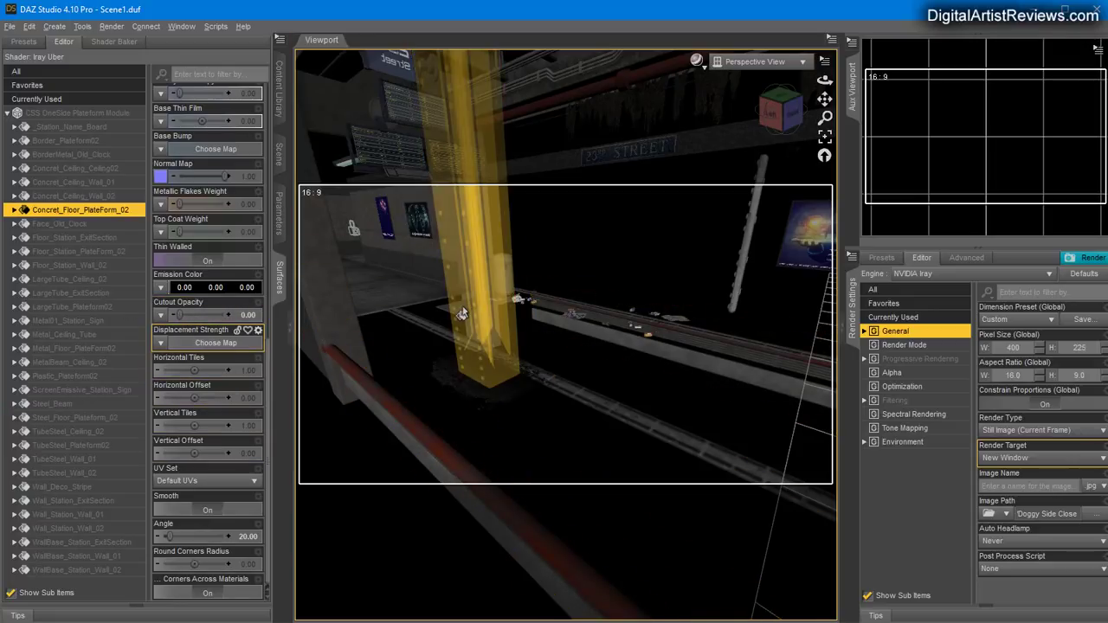
click(460, 313)
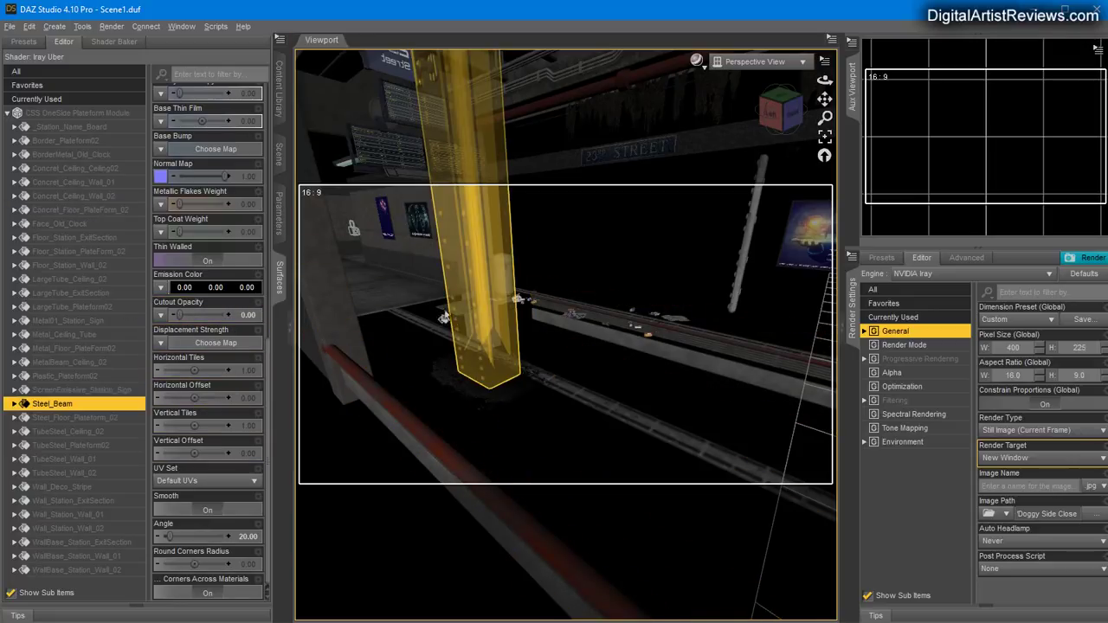
click(404, 432)
click(400, 437)
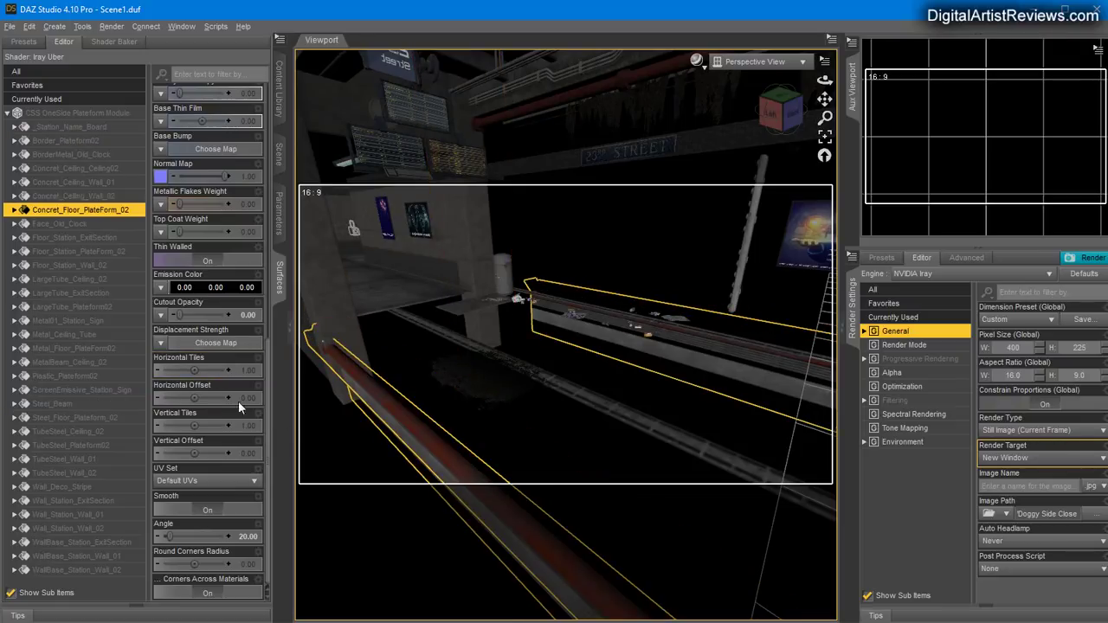
click(390, 416)
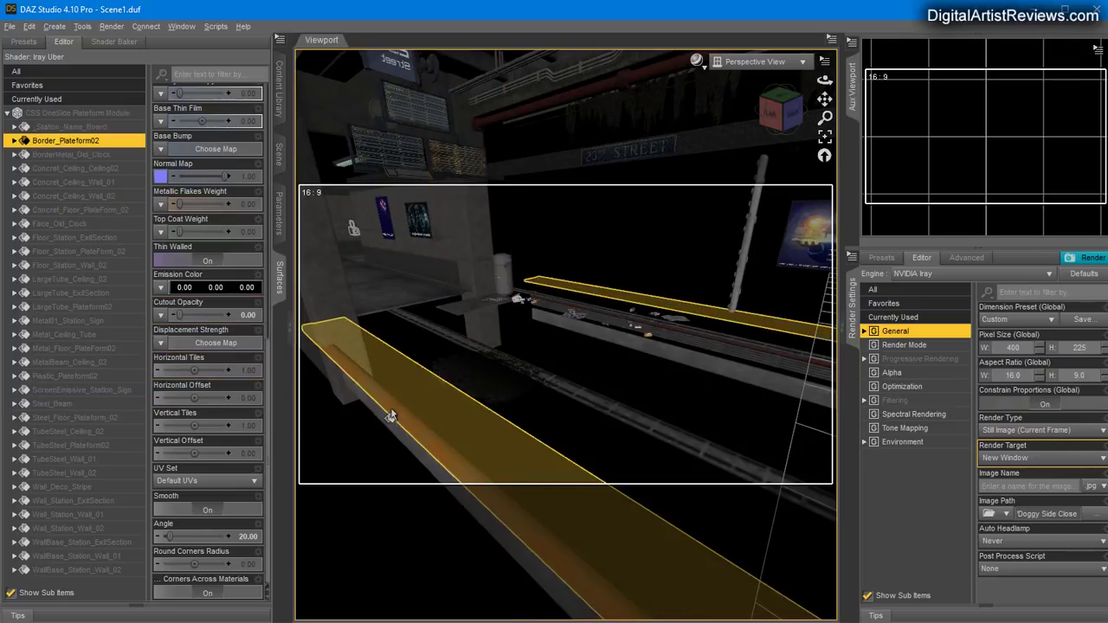
Pick the Wall_Station_ExitSection surface at the far end of the platform and set its Cutout Opacity to 0
drag(783, 113, 742, 109)
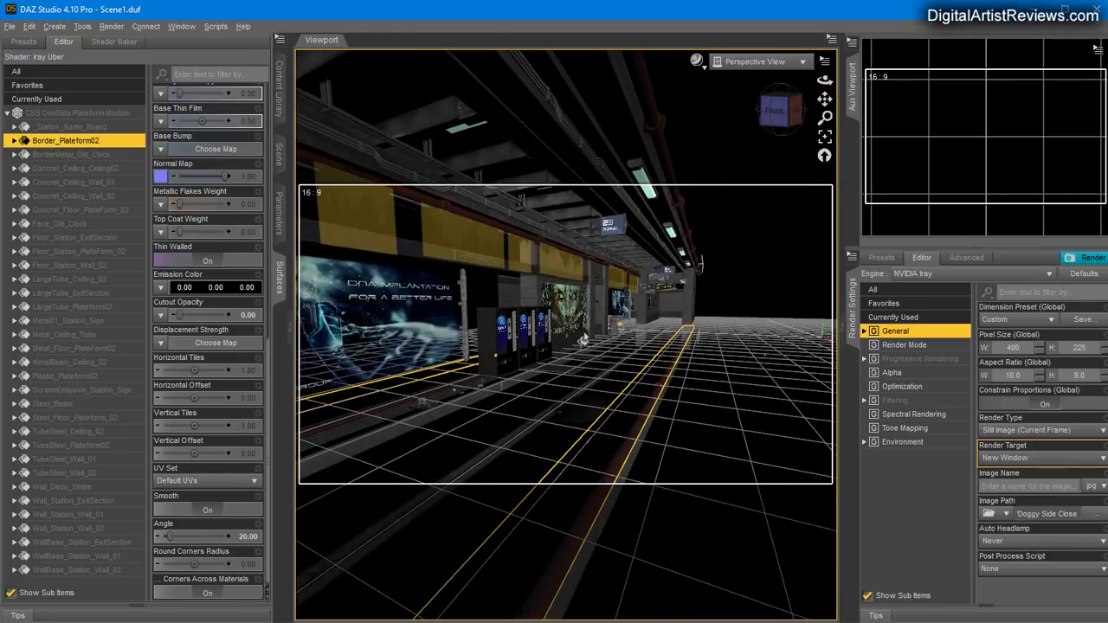
click(669, 306)
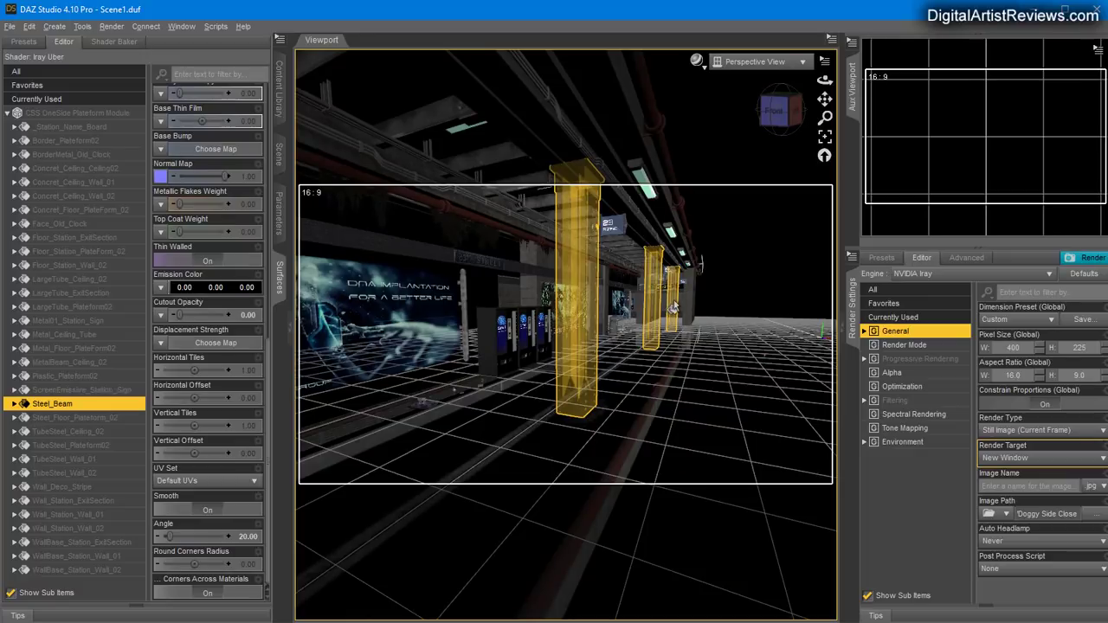
click(684, 307)
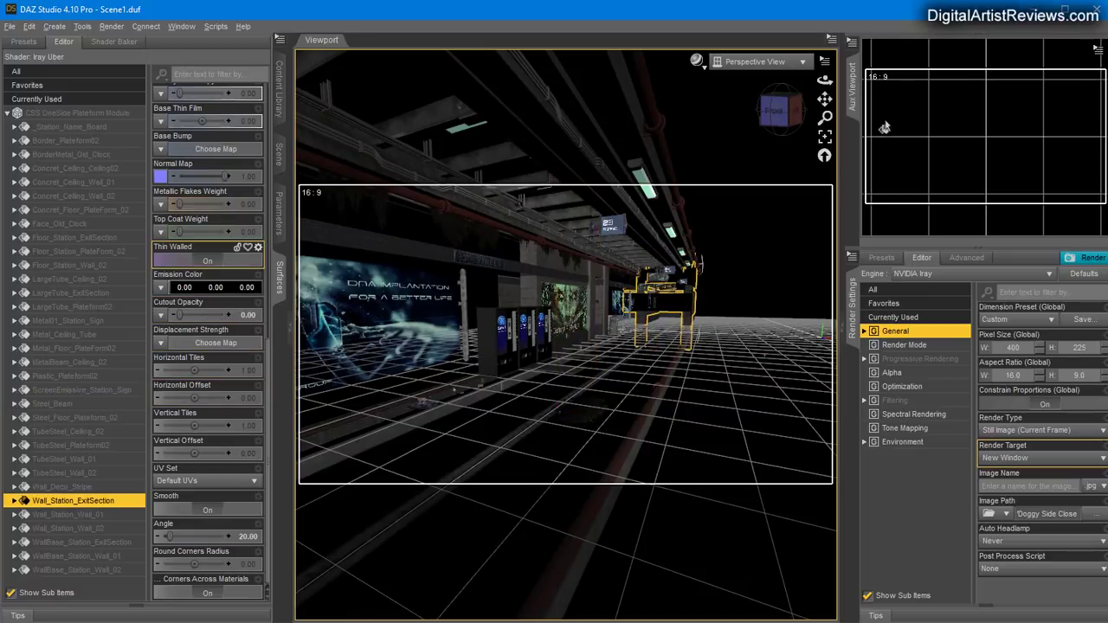
Look through Camera 1 in the viewport and undo the earlier Cutout Opacity changes on the station surfaces
drag(824, 79, 699, 143)
click(736, 62)
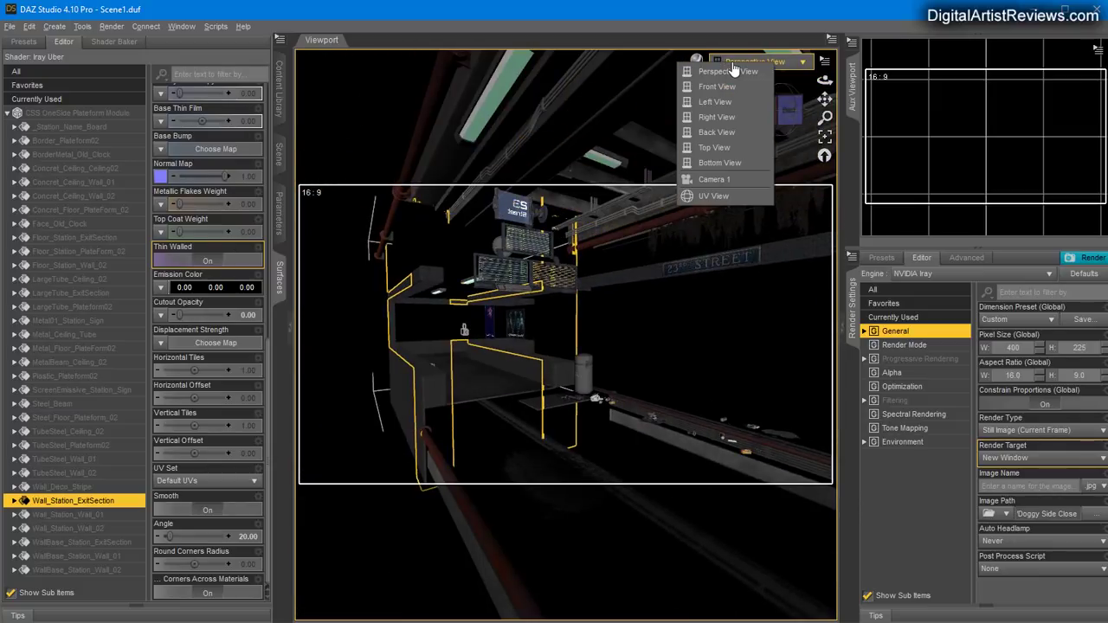
click(714, 178)
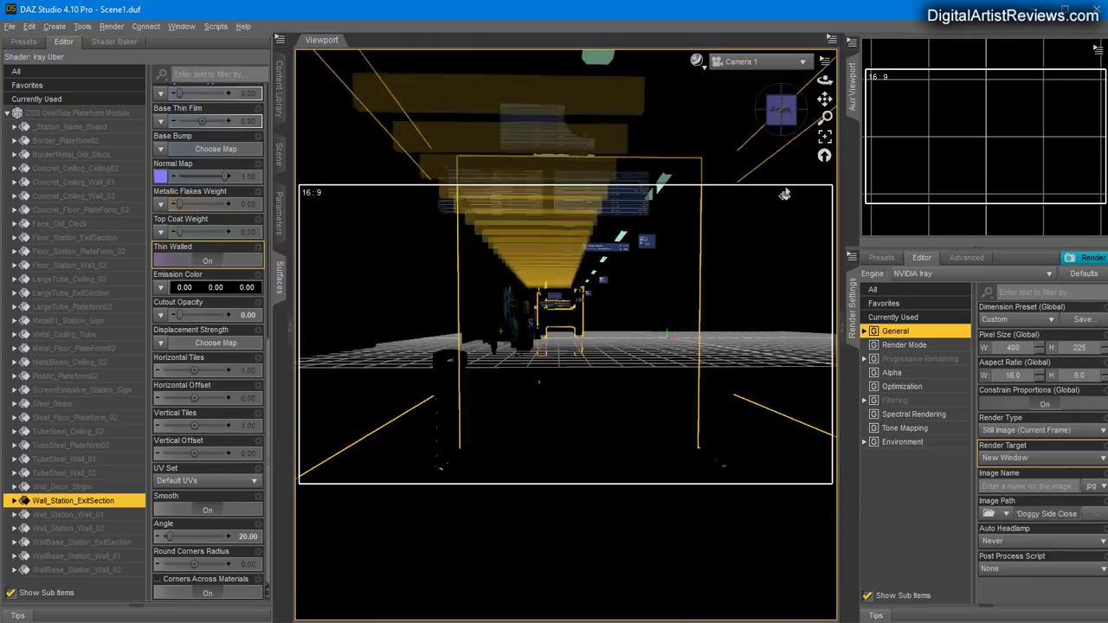
click(11, 26)
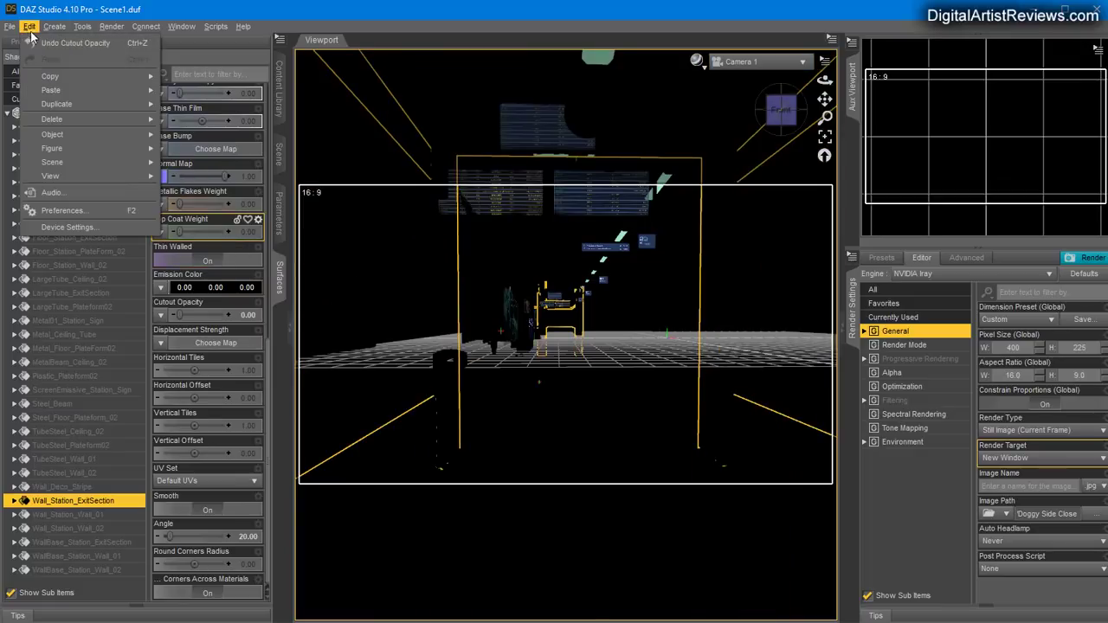
click(35, 45)
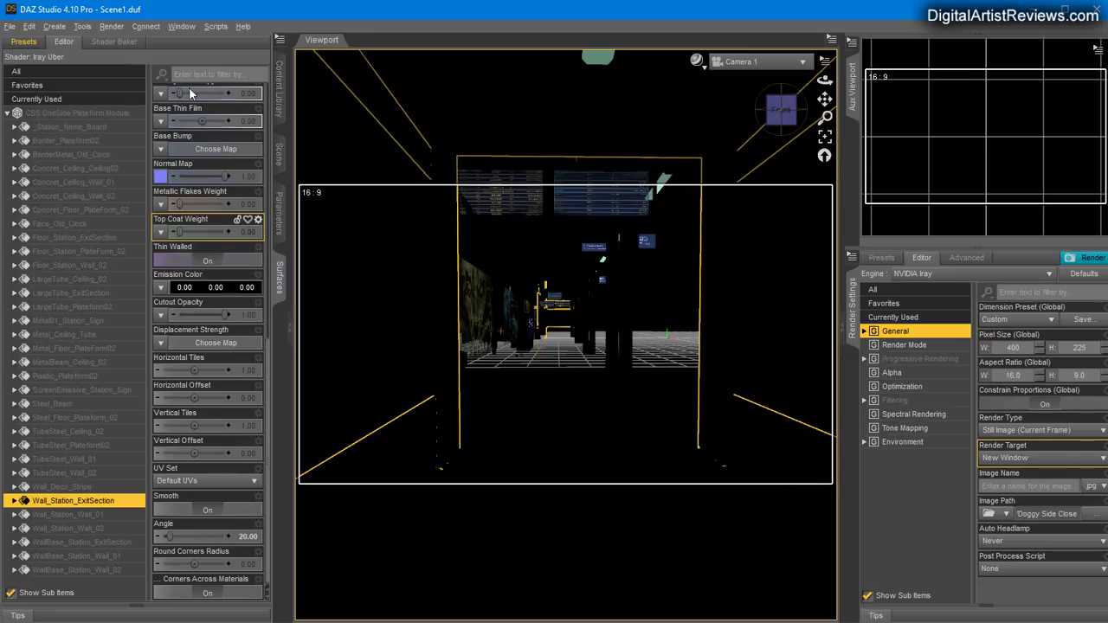
Switch the Camera 1 viewport to a live Iray preview and clear the object selection in the scene
click(697, 62)
click(718, 226)
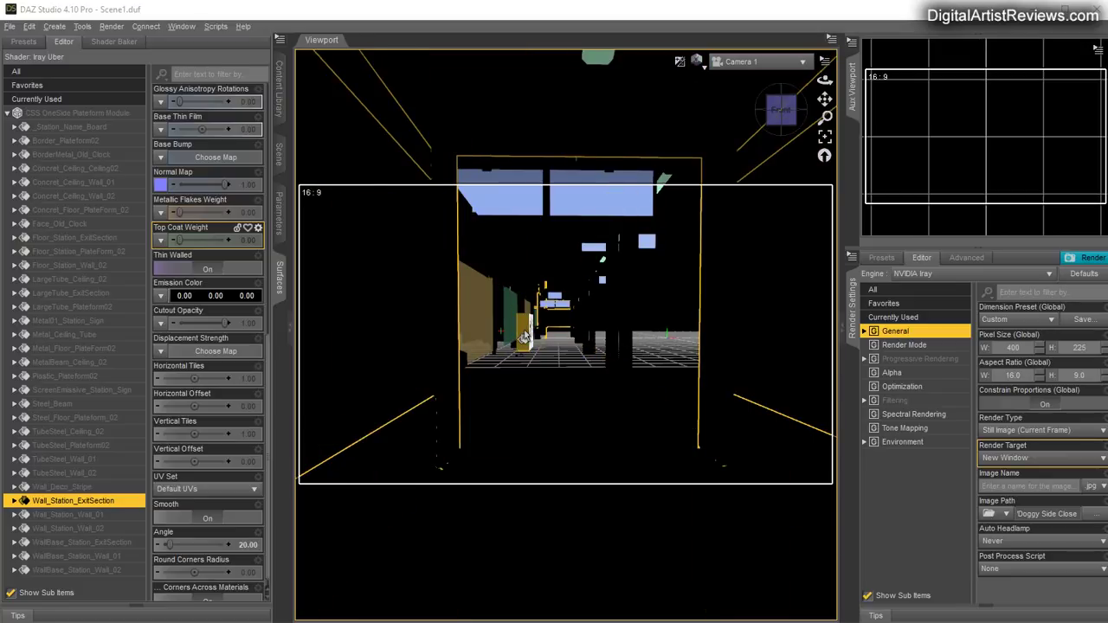
click(279, 154)
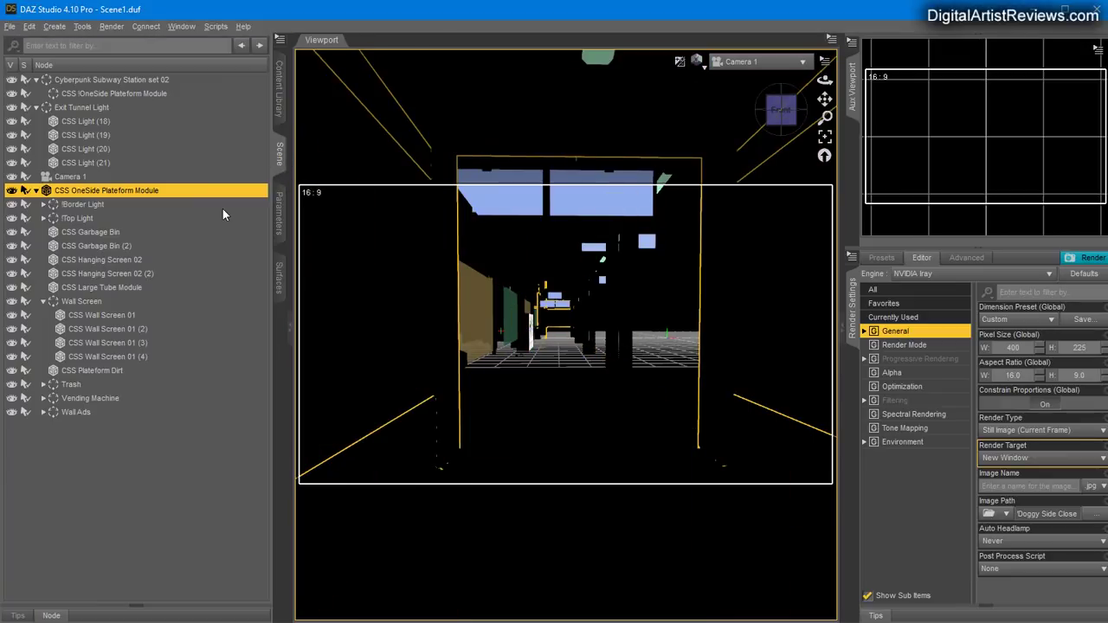
click(97, 512)
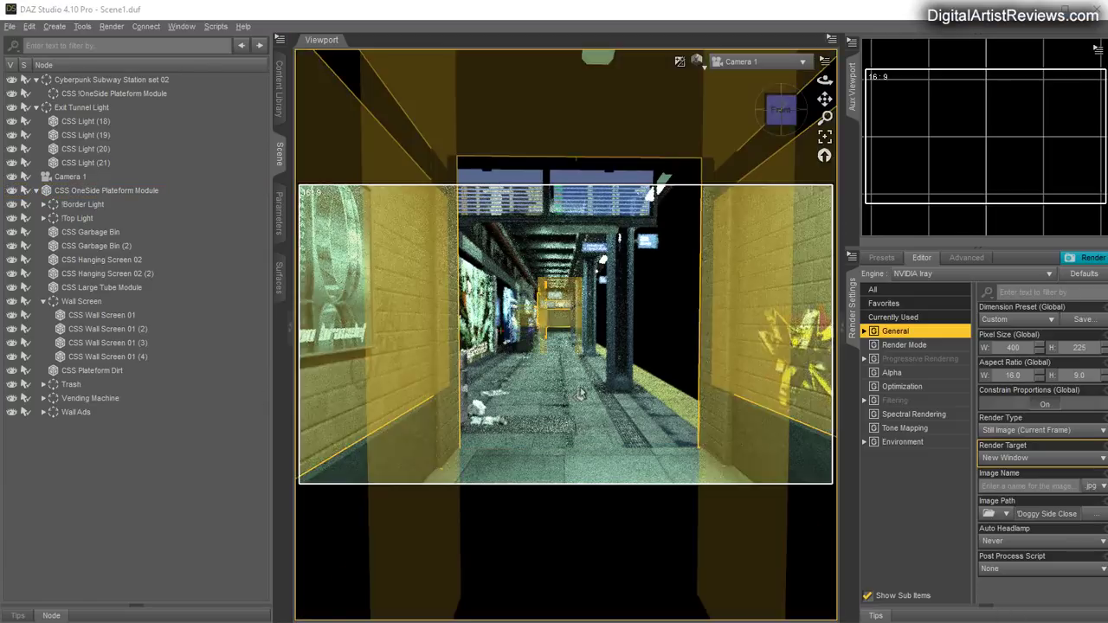
Hide the platform floor by setting the Cutout Opacity of Floor_Station_PlateForm_02 and Steel_Floor_Plateform_02 to 0
click(568, 388)
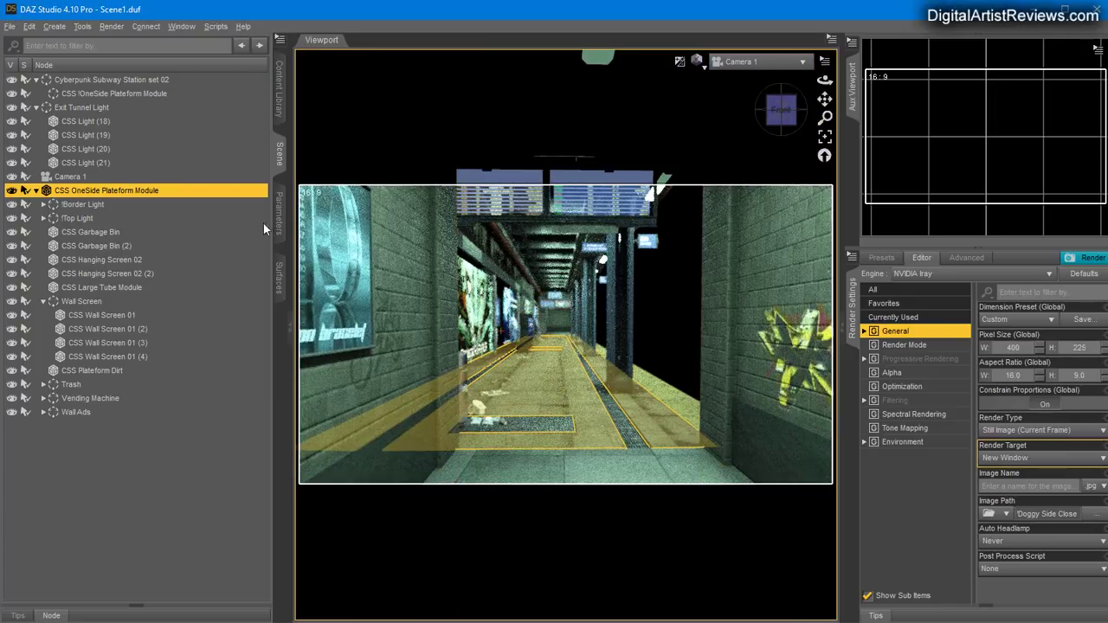
click(277, 267)
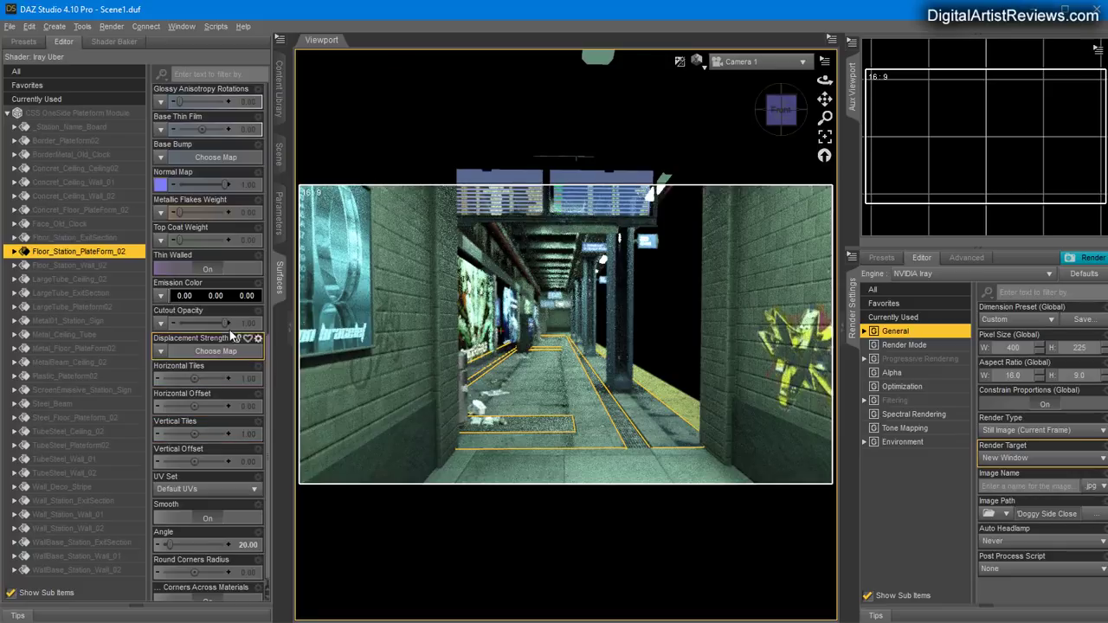
click(159, 323)
drag(159, 323, 135, 323)
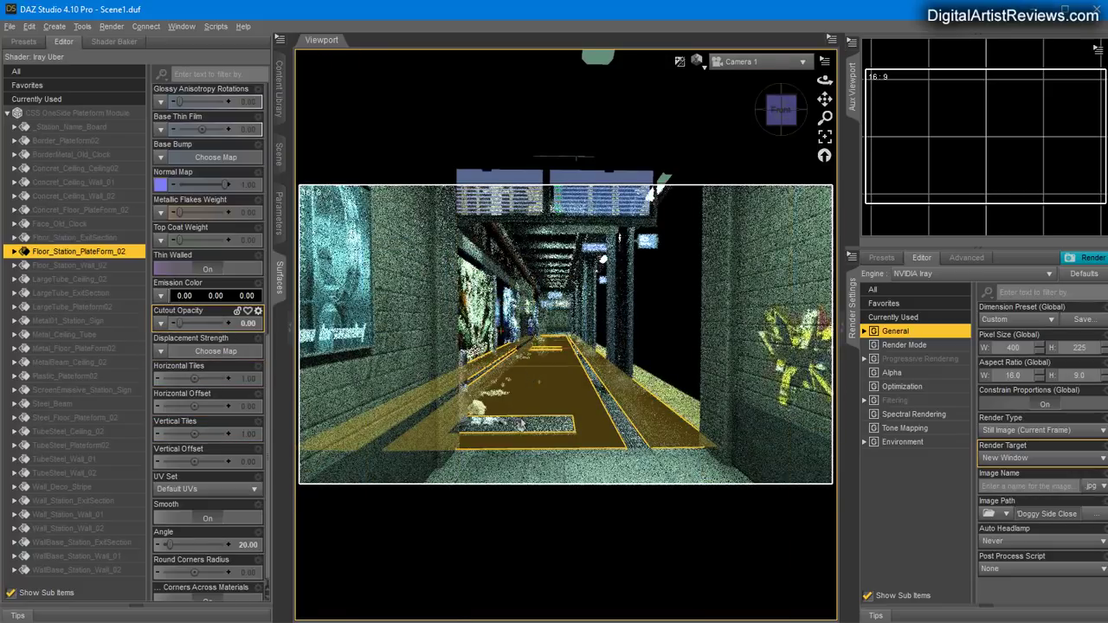
click(520, 424)
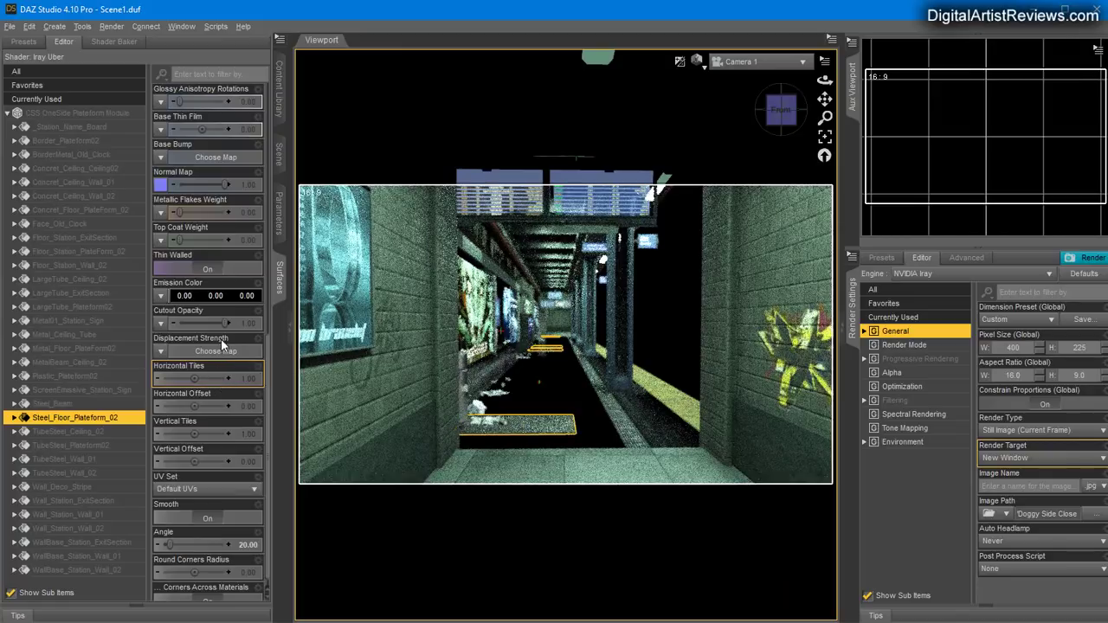
drag(222, 323, 173, 323)
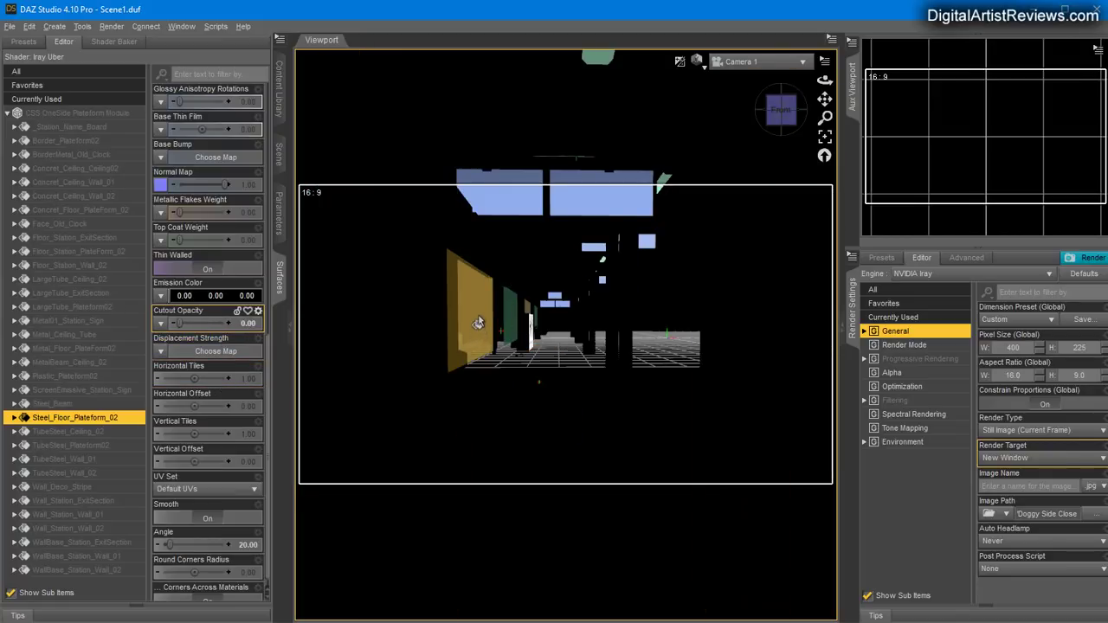
Set Cutout Opacity to 0 on the screen surfaces of CSS Wall Screen 01 (4), CSS Wall Screen 01 and CSS Hanging Screen 02
click(478, 322)
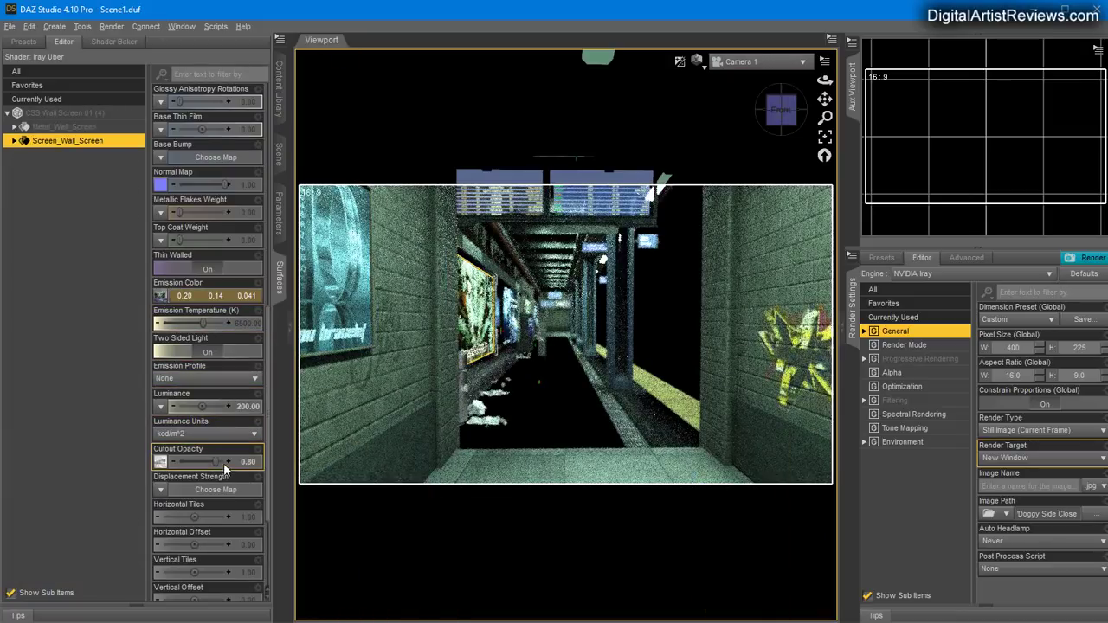
drag(210, 461, 85, 451)
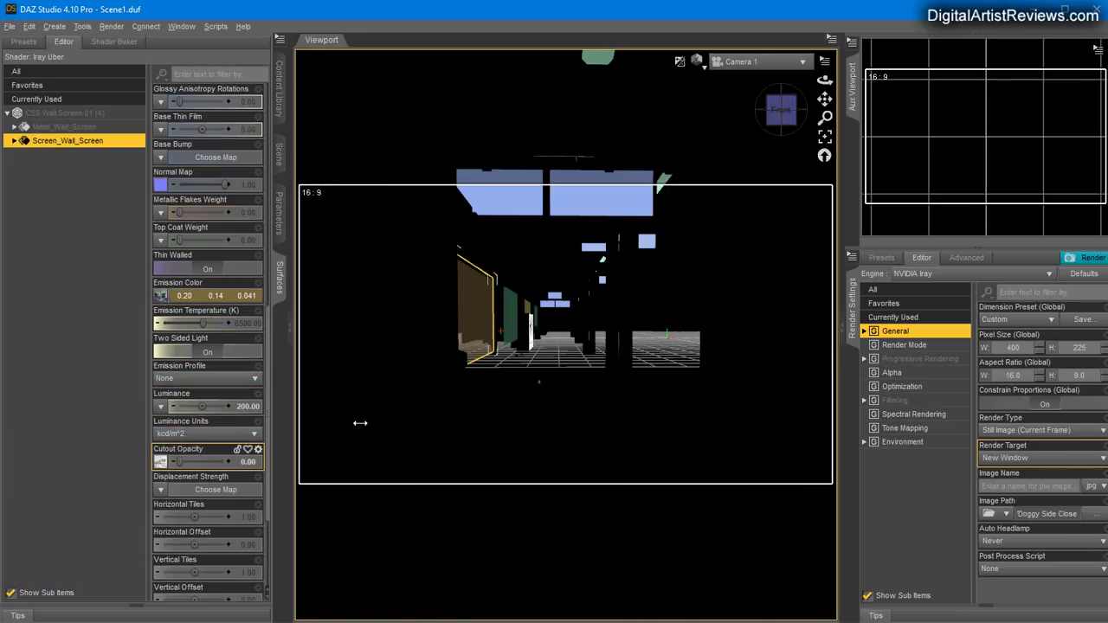
key(ctrl+z)
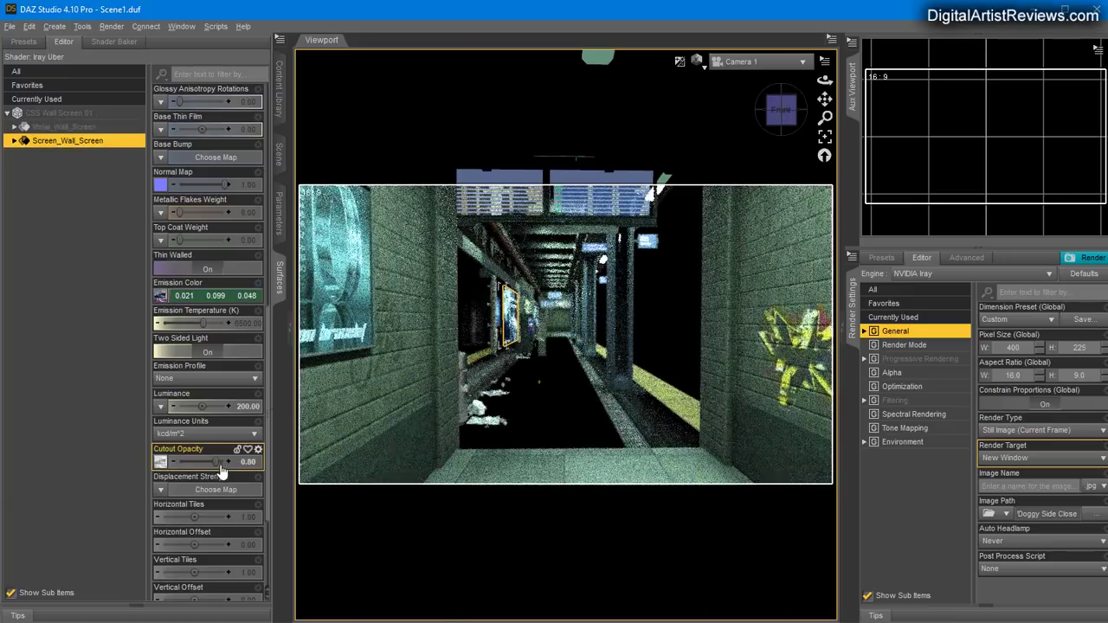
drag(215, 461, 130, 453)
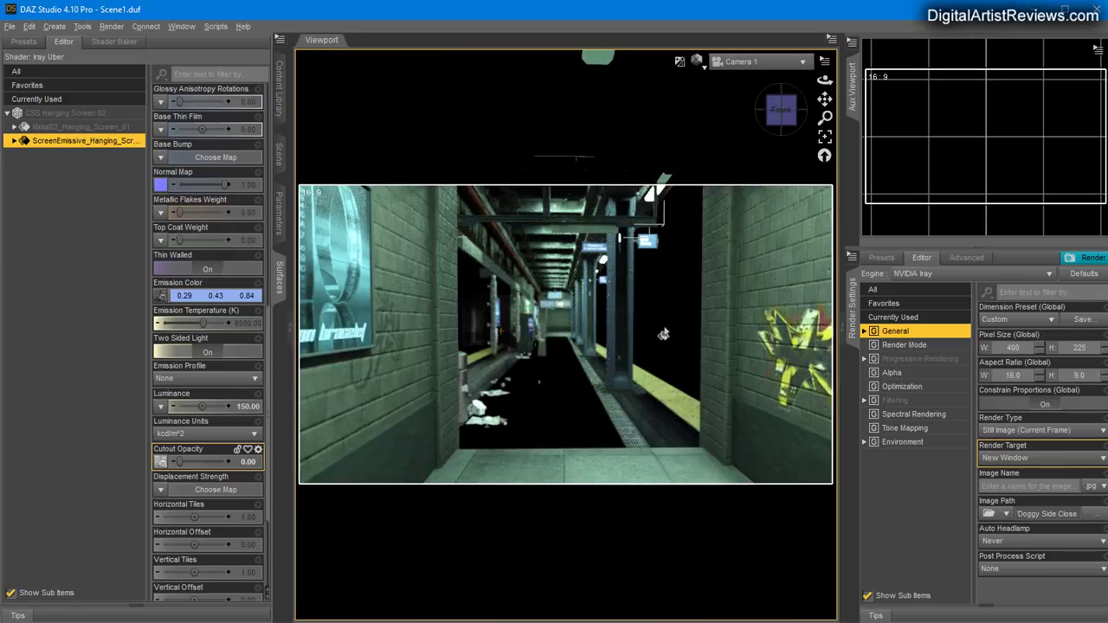
Open the Environment settings, set the environment type to Backdrop, and dock the floating pane beside Surfaces
click(180, 26)
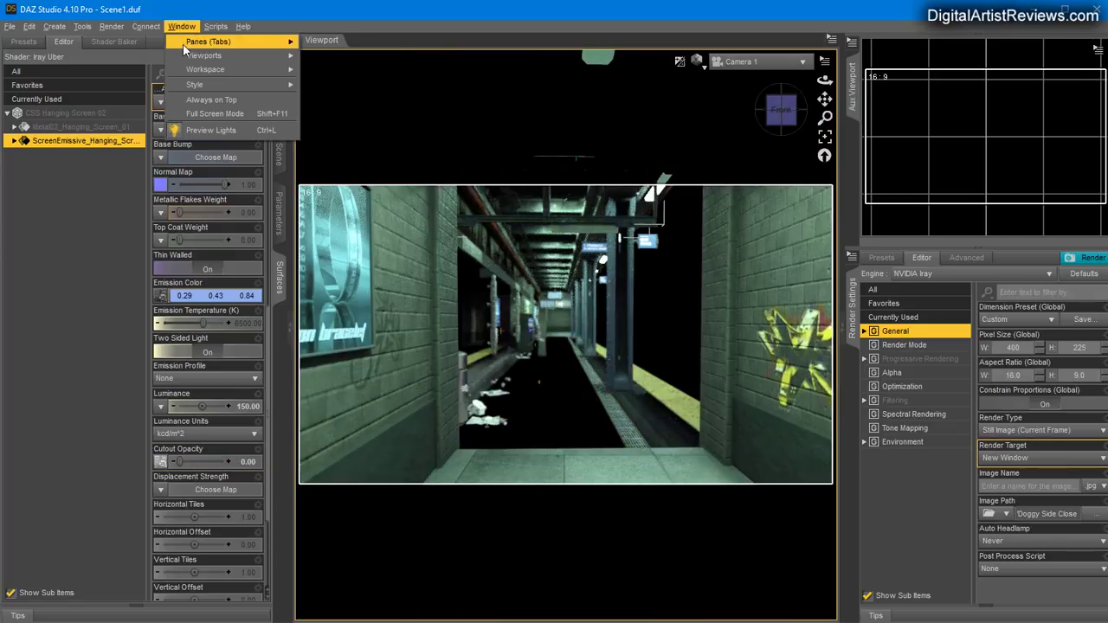
mouse_move(184, 44)
click(340, 194)
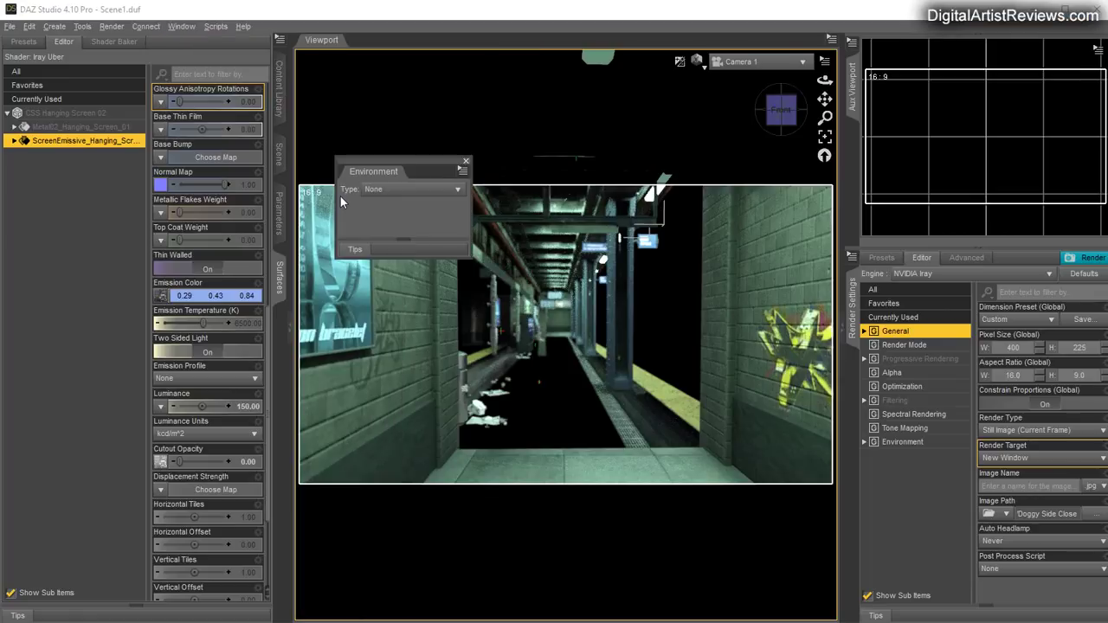
click(373, 190)
click(376, 219)
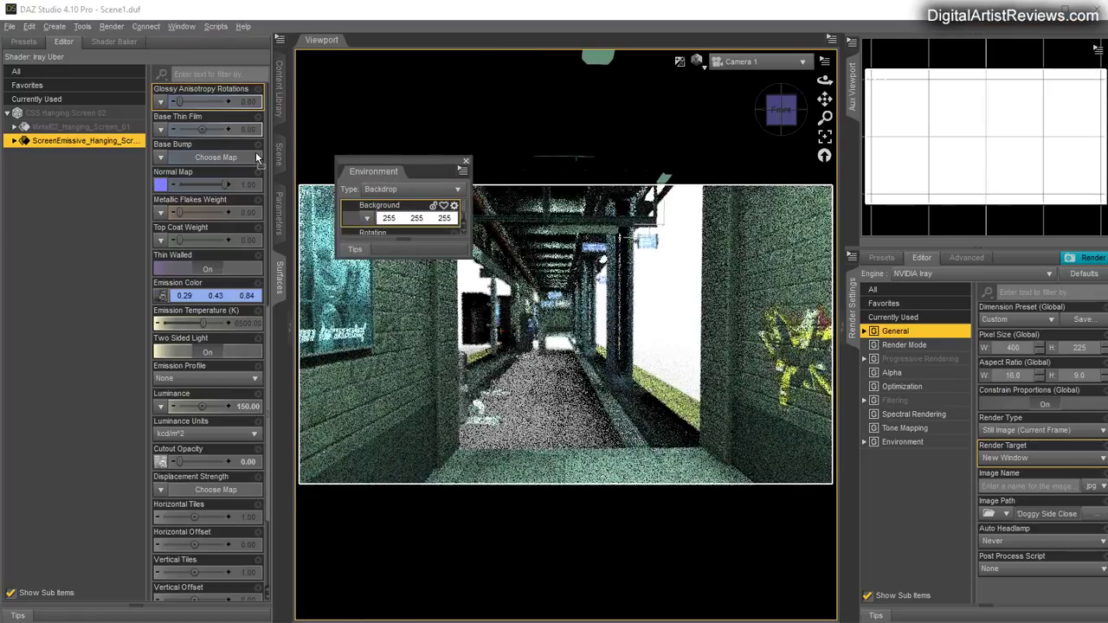
double_click(386, 163)
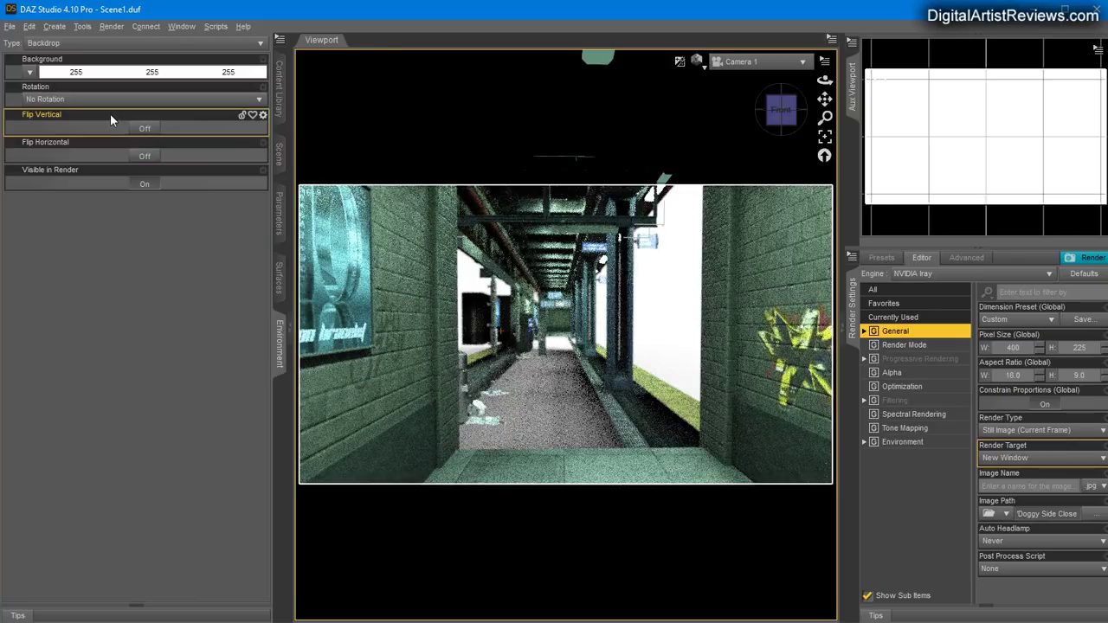
Load the BlurryBackground_fixed image from the Separate Background folder as the backdrop's background
click(29, 71)
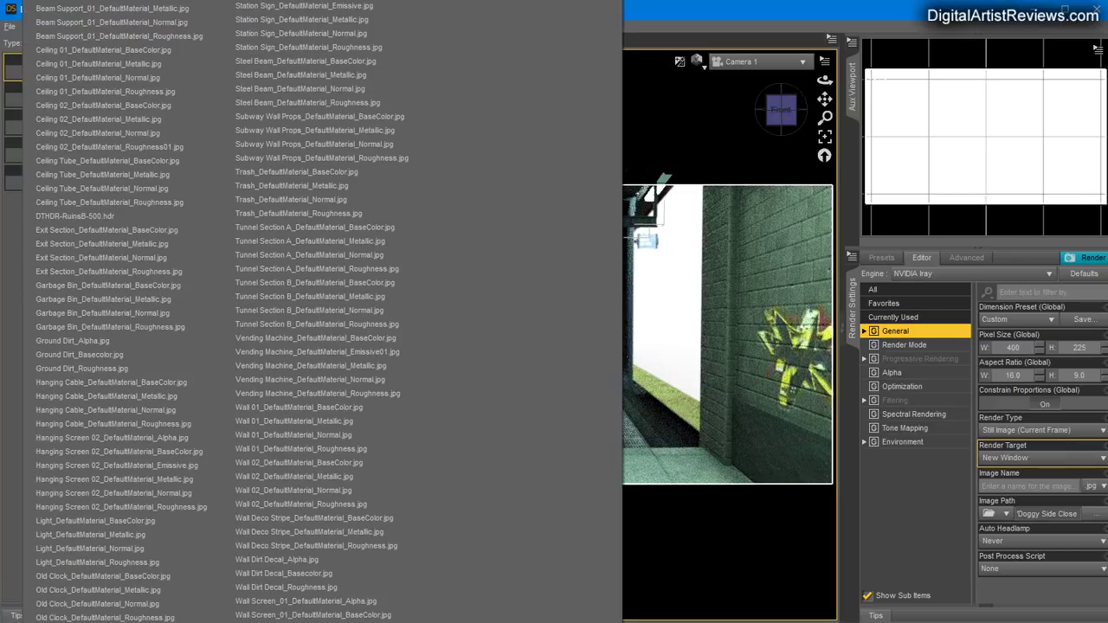
click(323, 270)
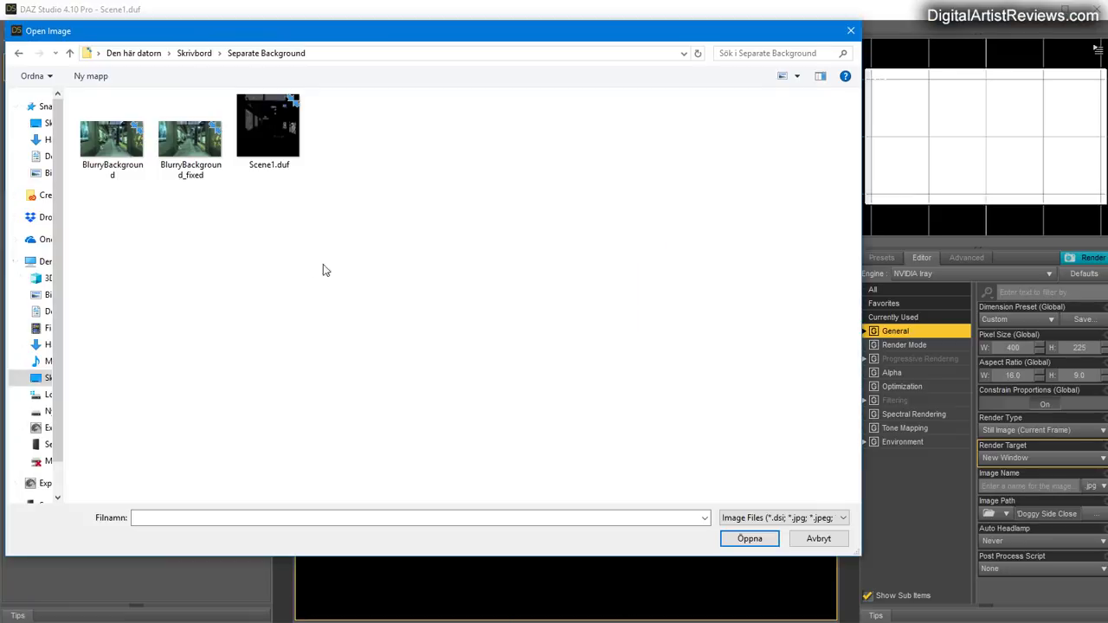
click(192, 152)
click(747, 538)
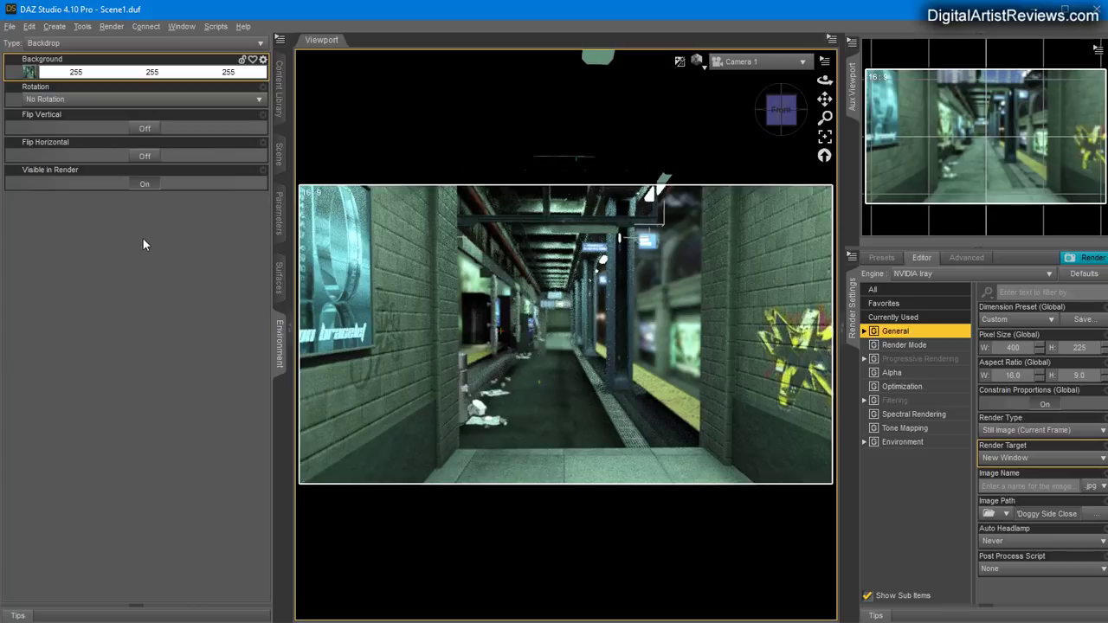
Create a 10 m plane primitive at the world center with Y Positive as primary axis and 1 division
click(279, 154)
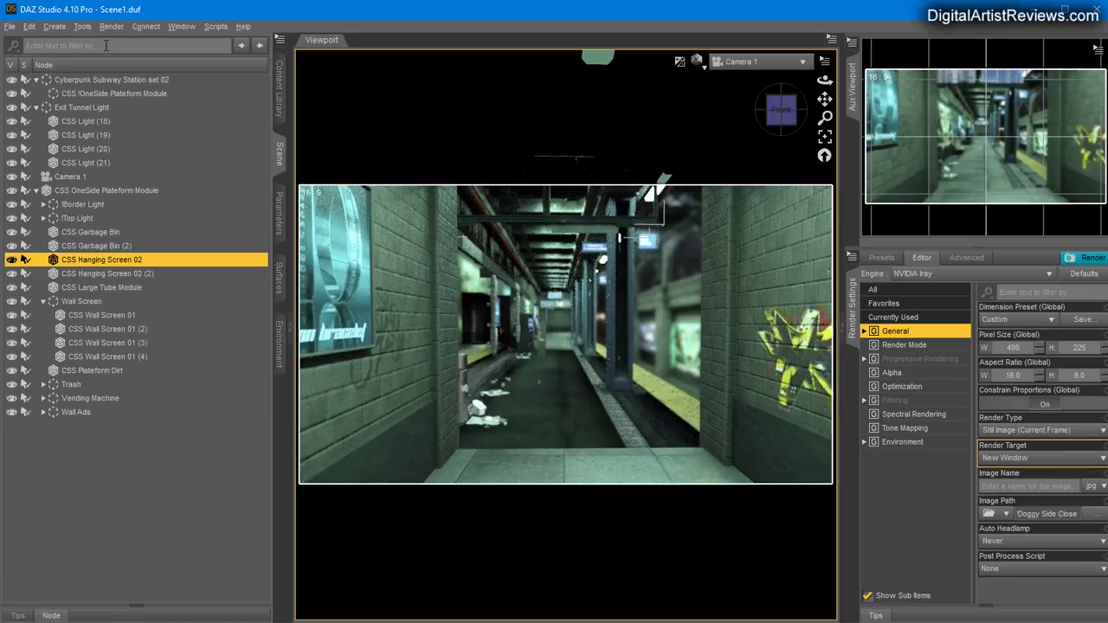
click(53, 26)
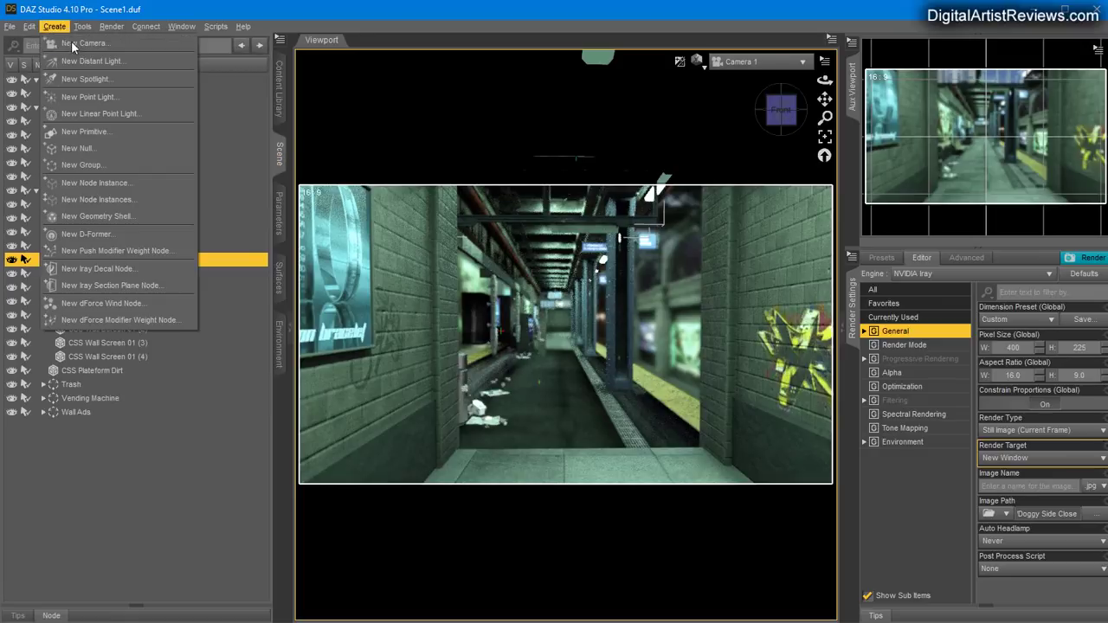
click(86, 137)
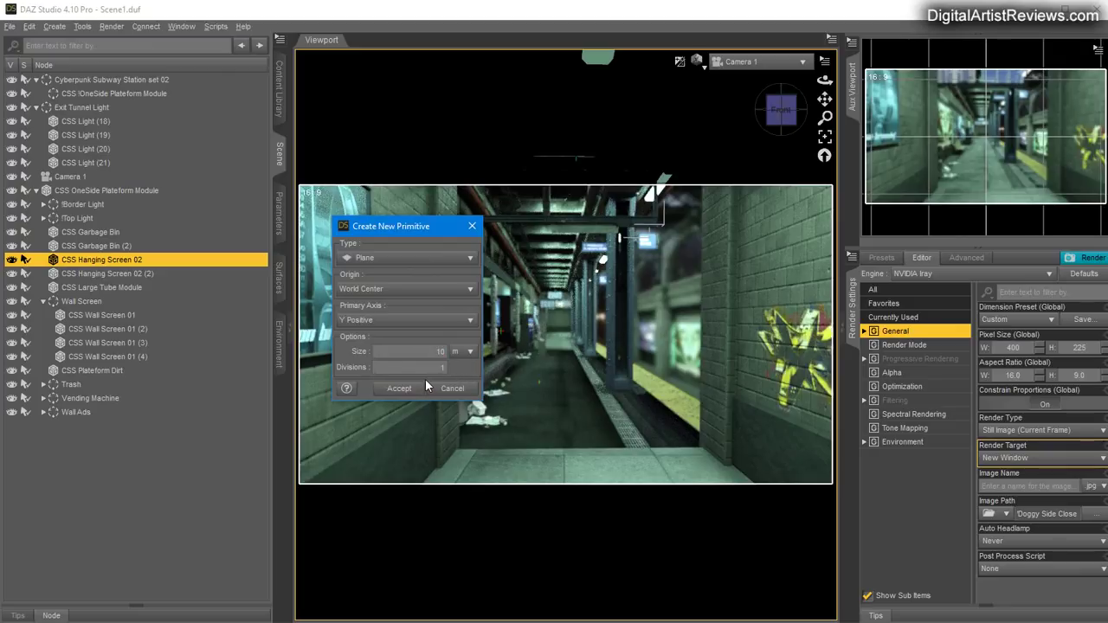
click(399, 388)
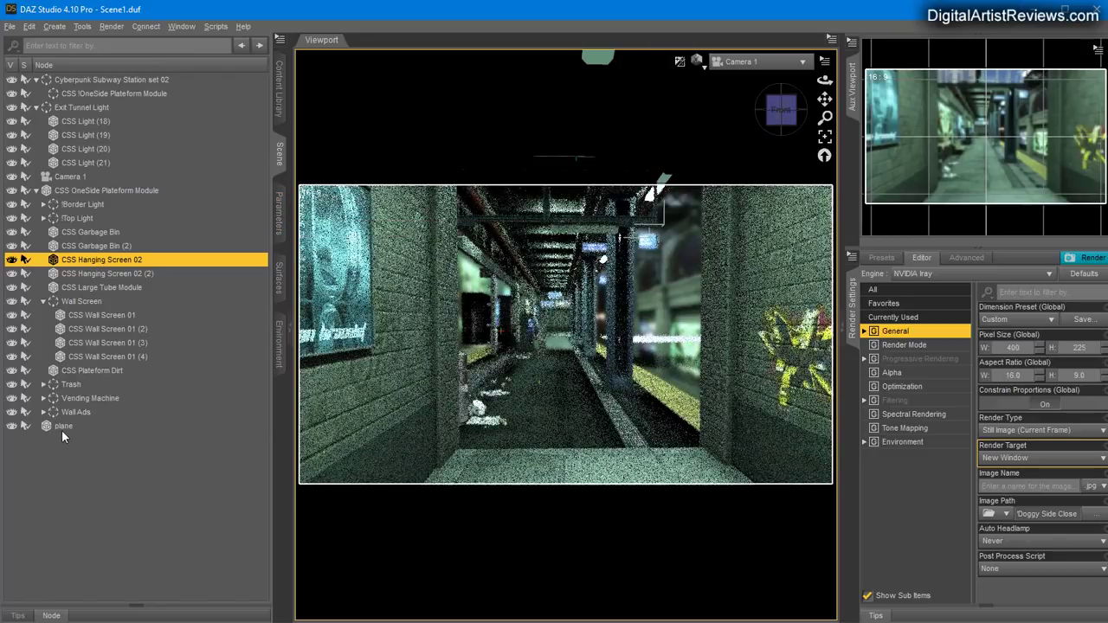
Stand the new plane upright by setting its X Rotate to 90
click(64, 428)
click(279, 278)
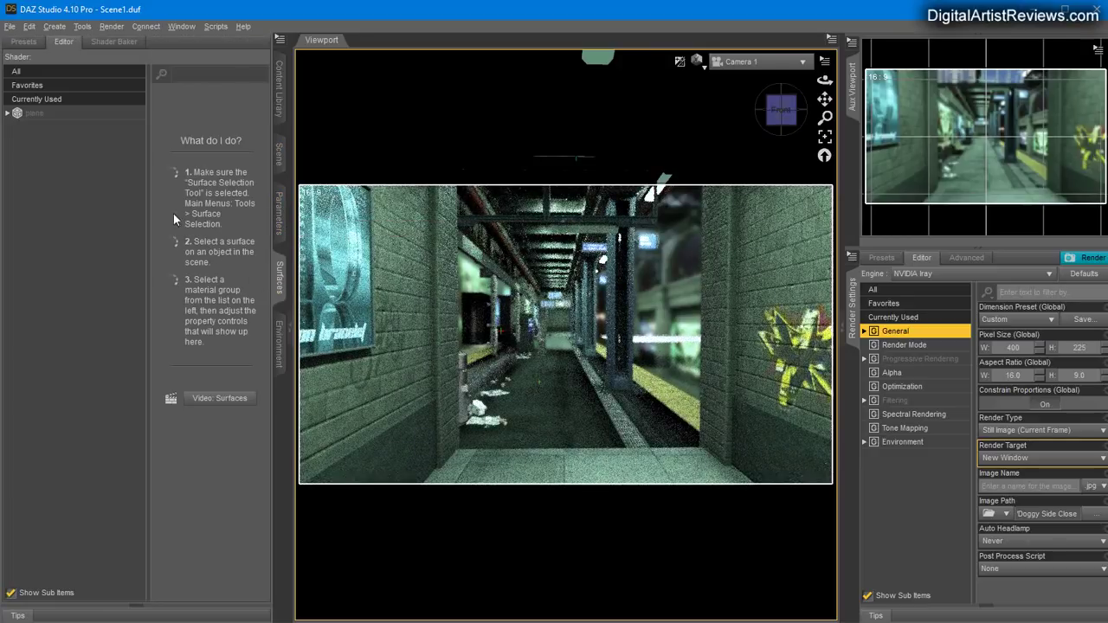
click(34, 113)
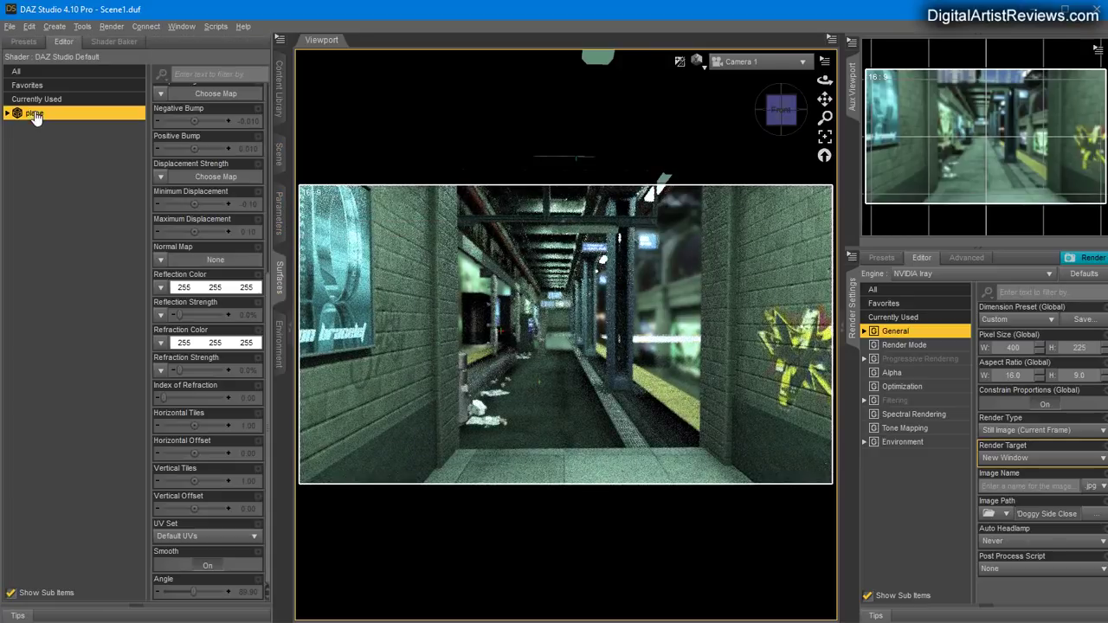
click(279, 214)
click(256, 155)
text(90)
key(Return)
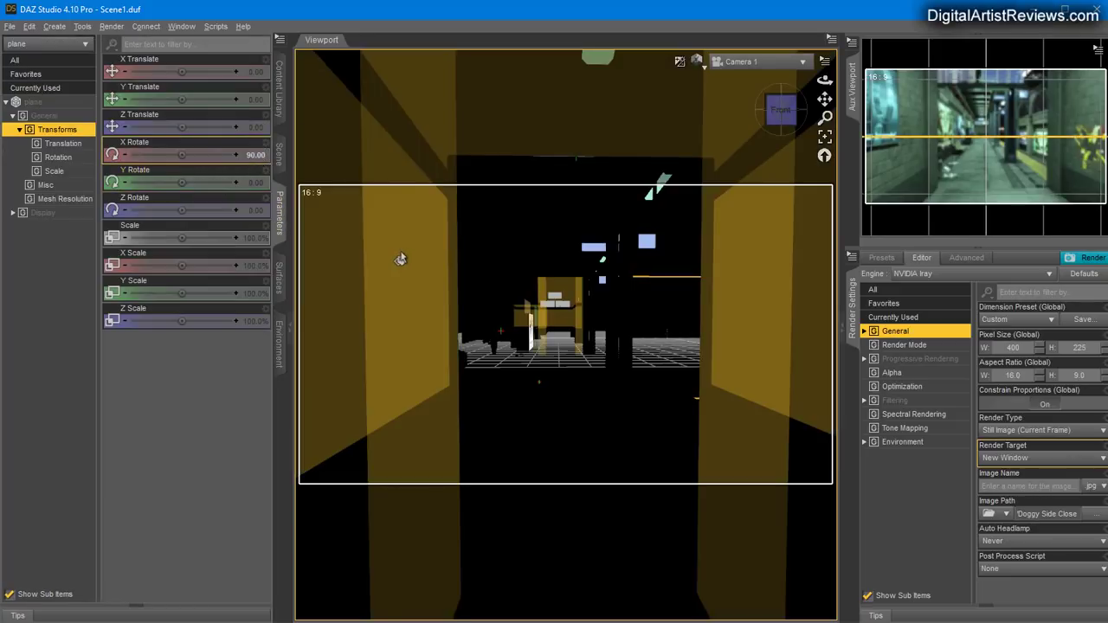
Move the plane along the X axis to an X Translate of about -651
click(275, 153)
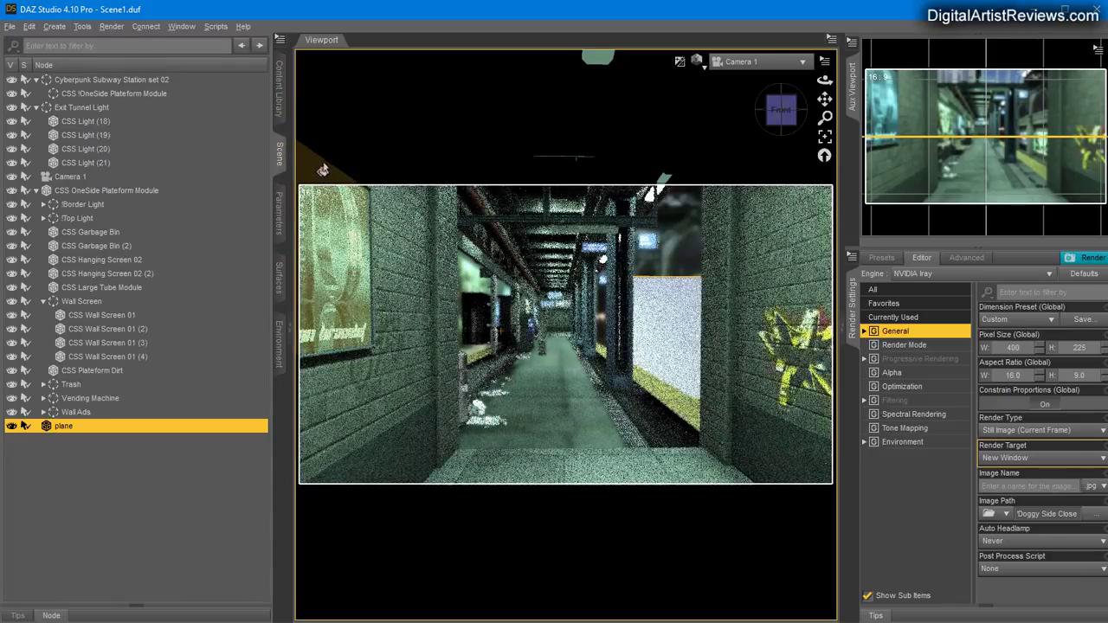
click(278, 208)
drag(180, 75, 148, 72)
Scale the plane to 160% in X and 90% in Z
click(250, 266)
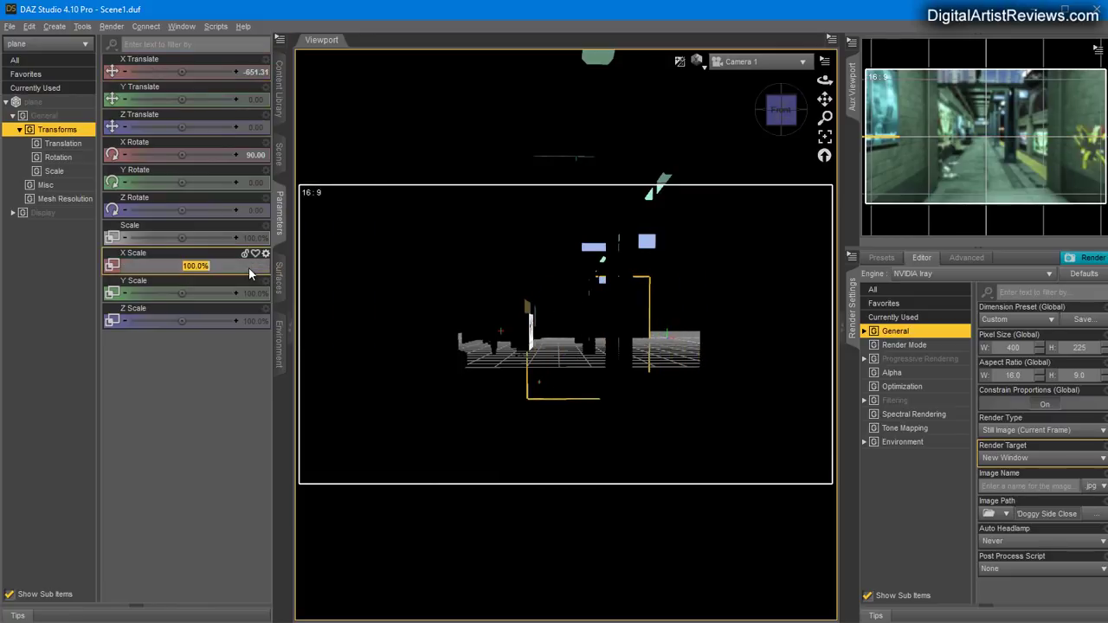
text(160)
key(Return)
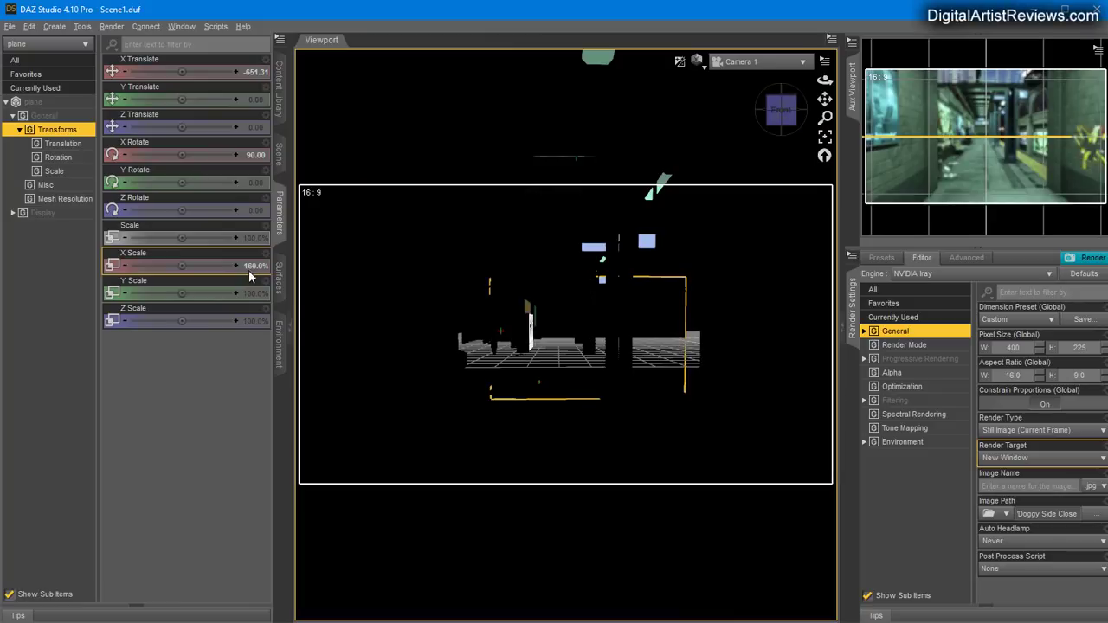
click(244, 321)
text(90)
key(Return)
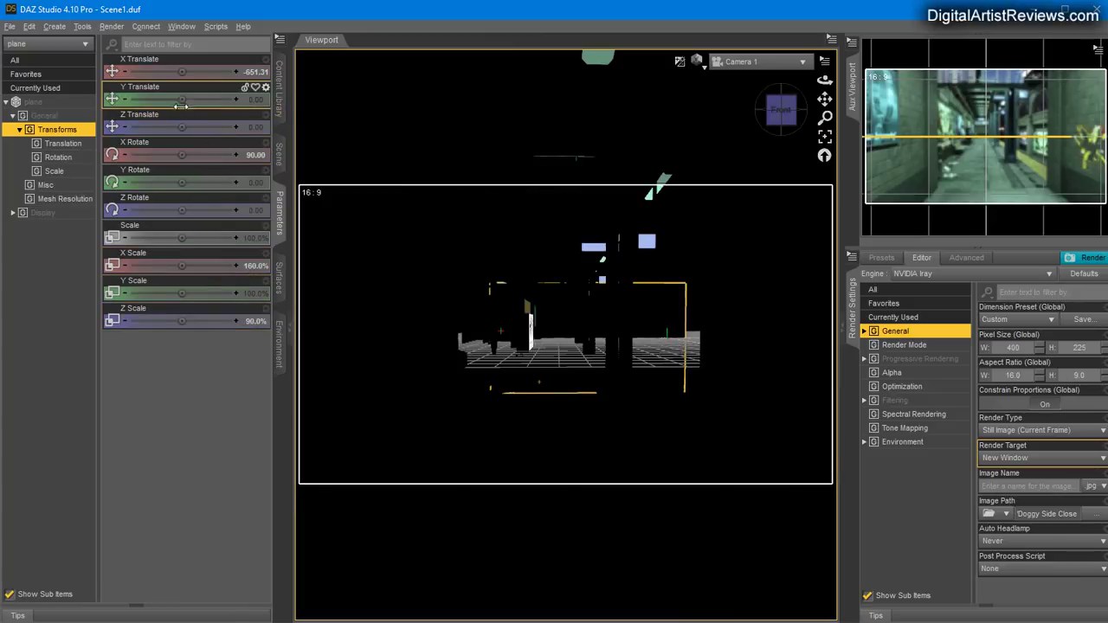
Raise the plane to a Y Translate of about 178 and bring it forward to a Z Translate of about 1831
drag(180, 126, 209, 128)
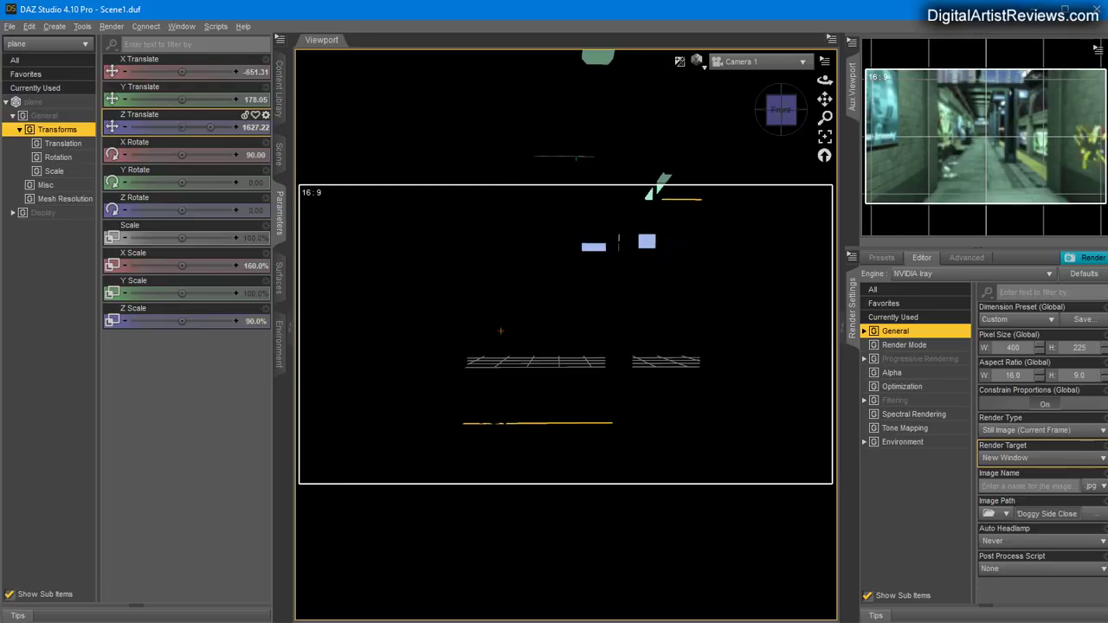
drag(160, 140, 407, 374)
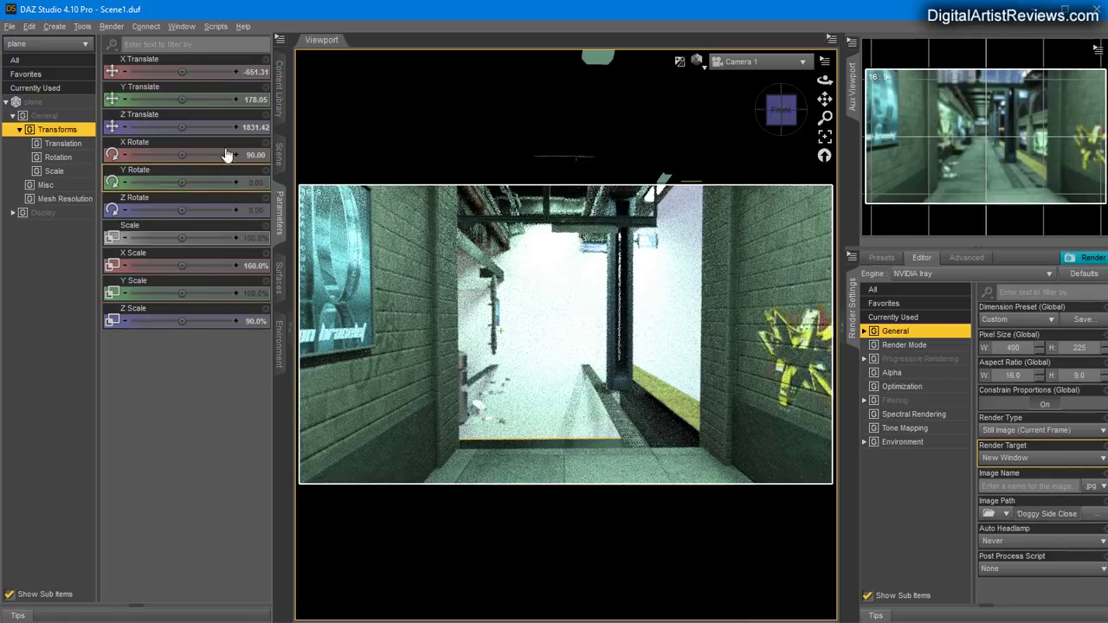
Save the scene with the positioned plane
click(279, 154)
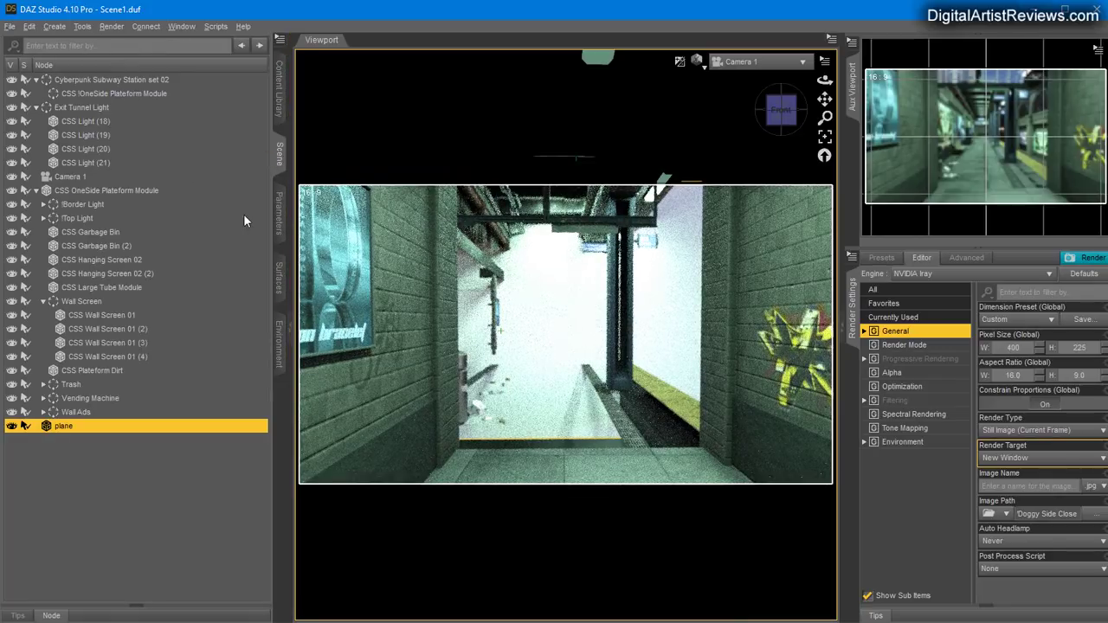
click(11, 26)
click(43, 92)
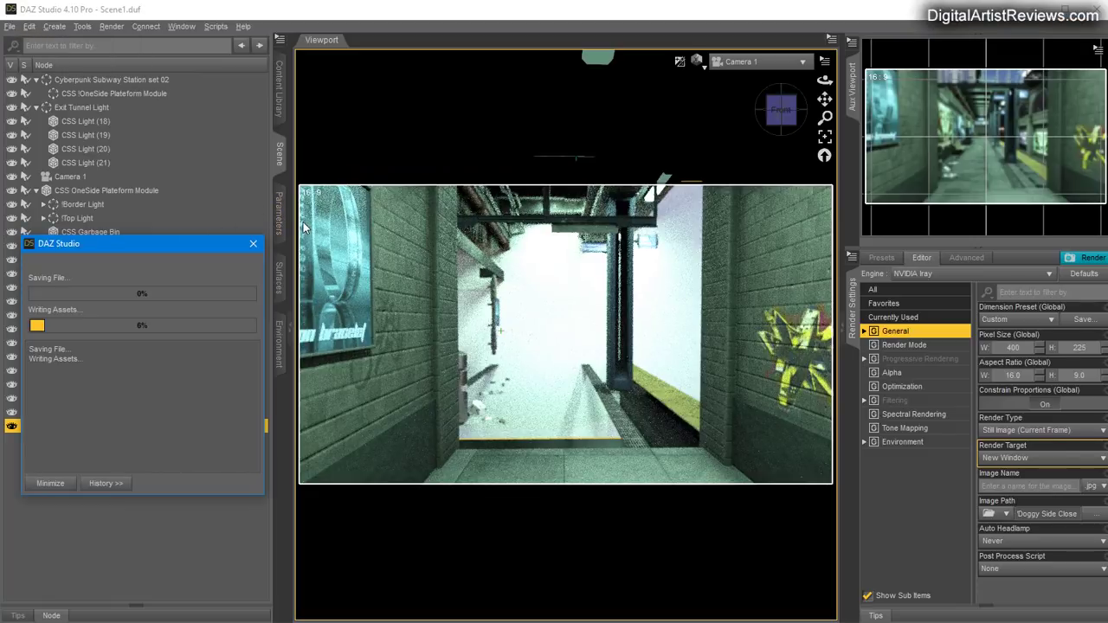
Apply the !Iray Uber Base shader preset to the plane
click(278, 207)
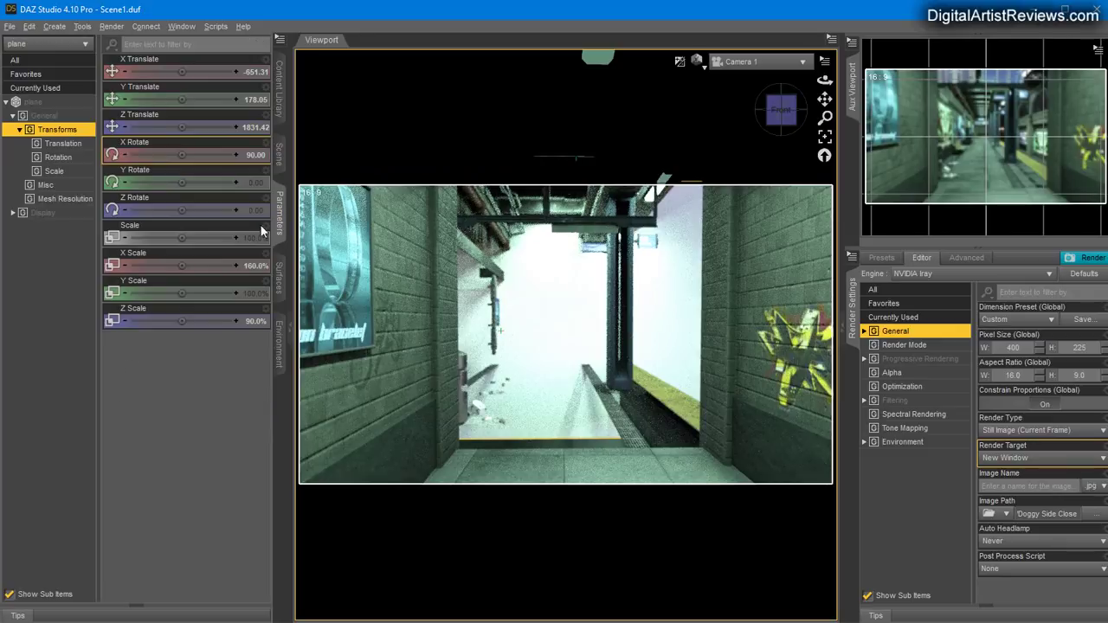
click(40, 103)
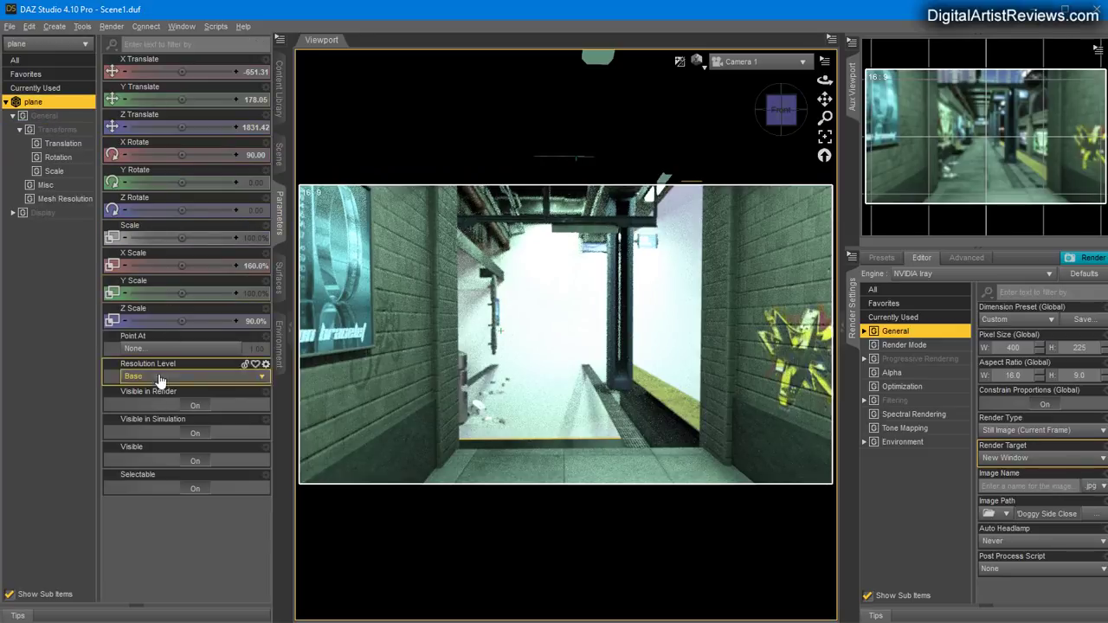
click(278, 285)
click(24, 42)
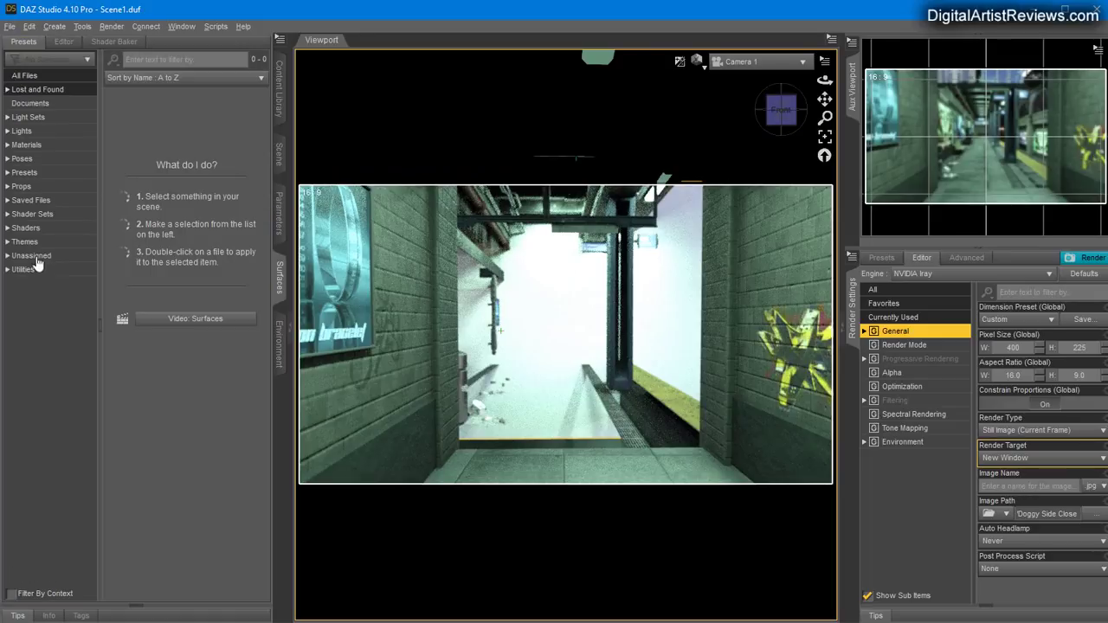
click(13, 228)
click(8, 229)
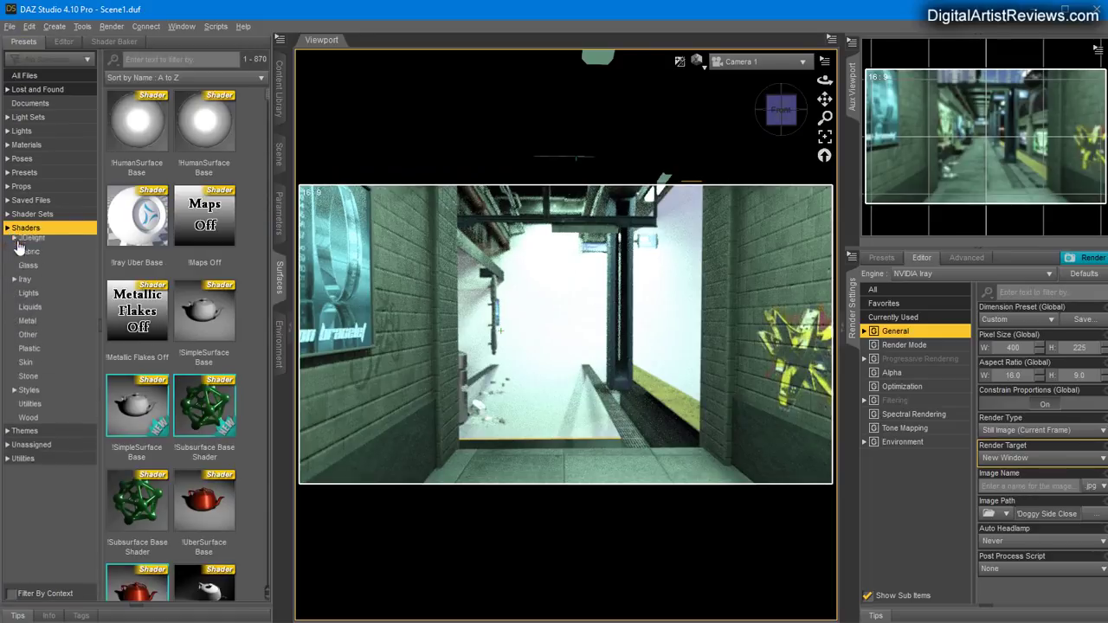
click(28, 284)
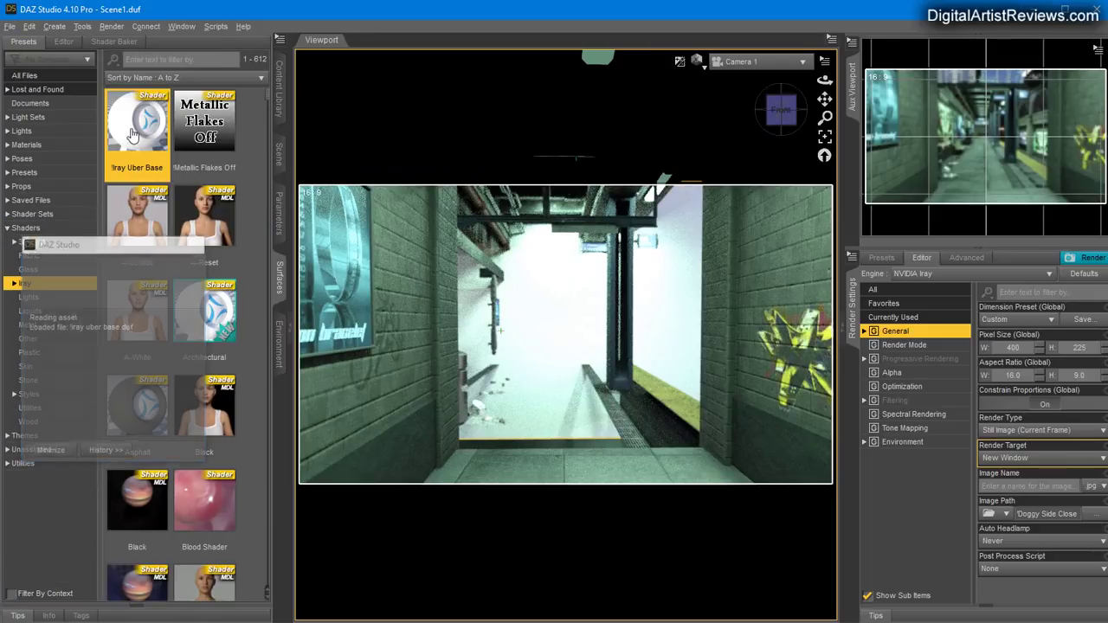
double_click(135, 134)
Load BlurryBackground_fixed from the Separate Background folder as the plane's Emission Color map
click(63, 42)
scroll(185, 441, down, 5)
click(166, 376)
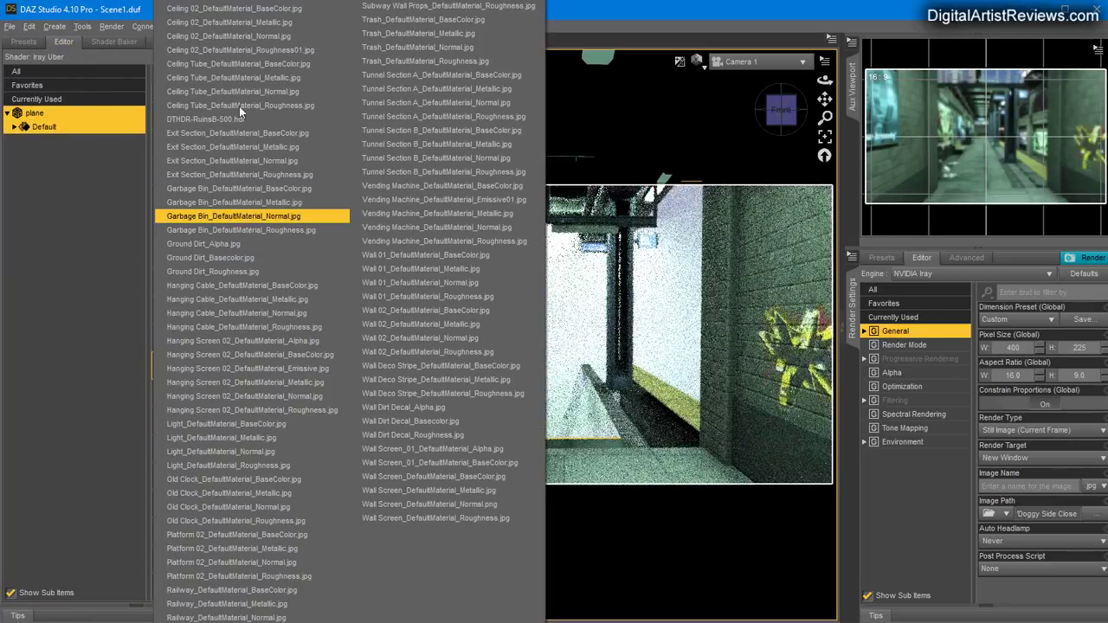
click(193, 23)
click(190, 139)
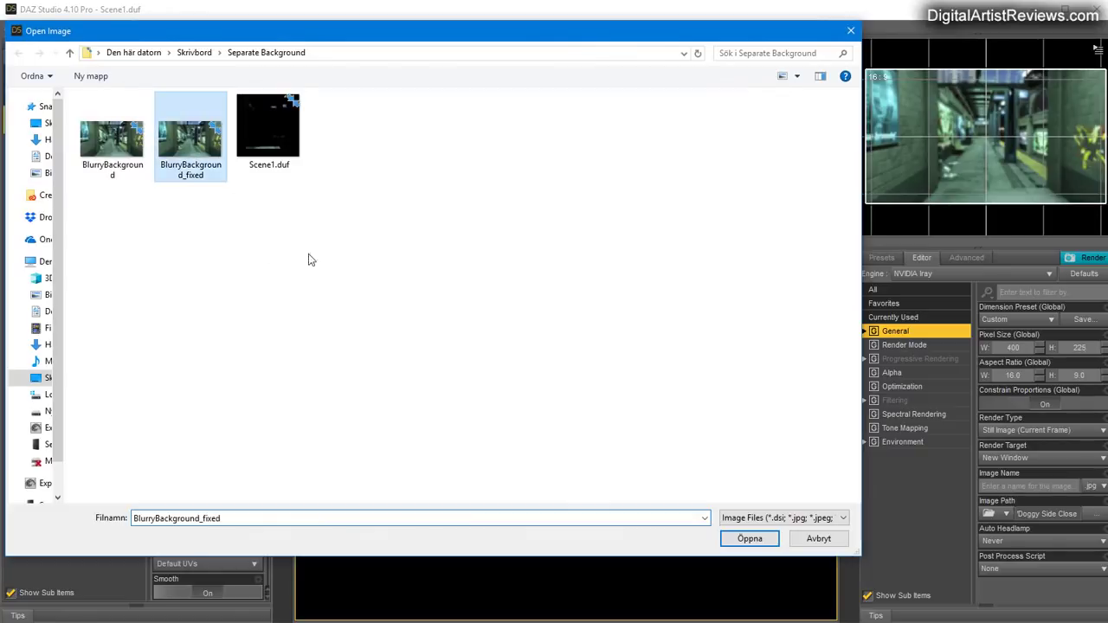
click(749, 538)
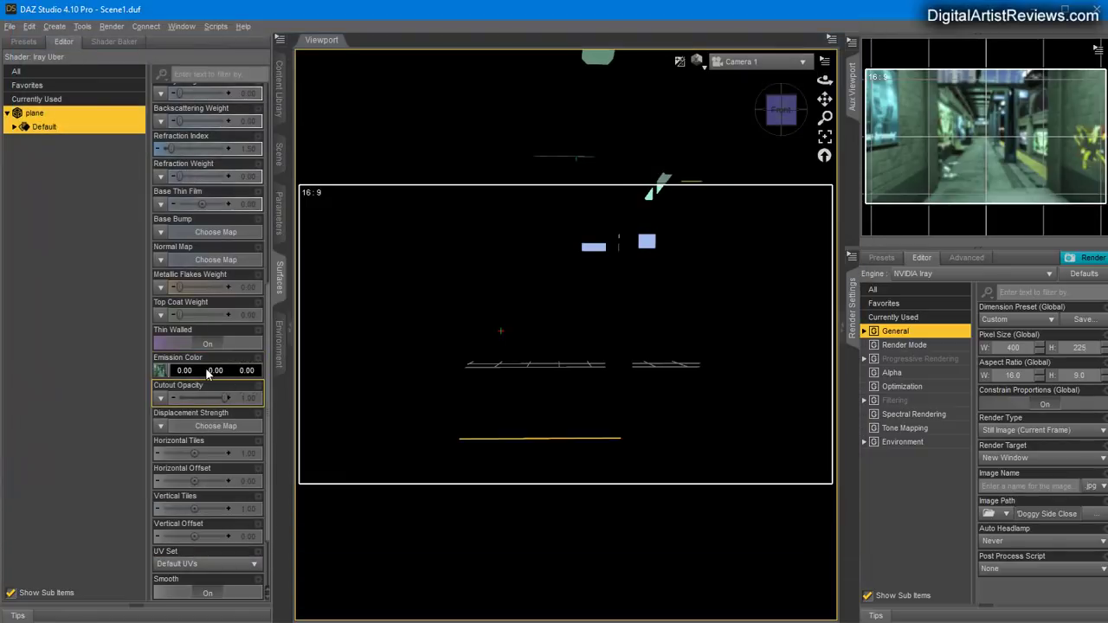
Set the plane's Emission Color to white (255, 255, 255) so that it emits light
click(206, 371)
click(536, 318)
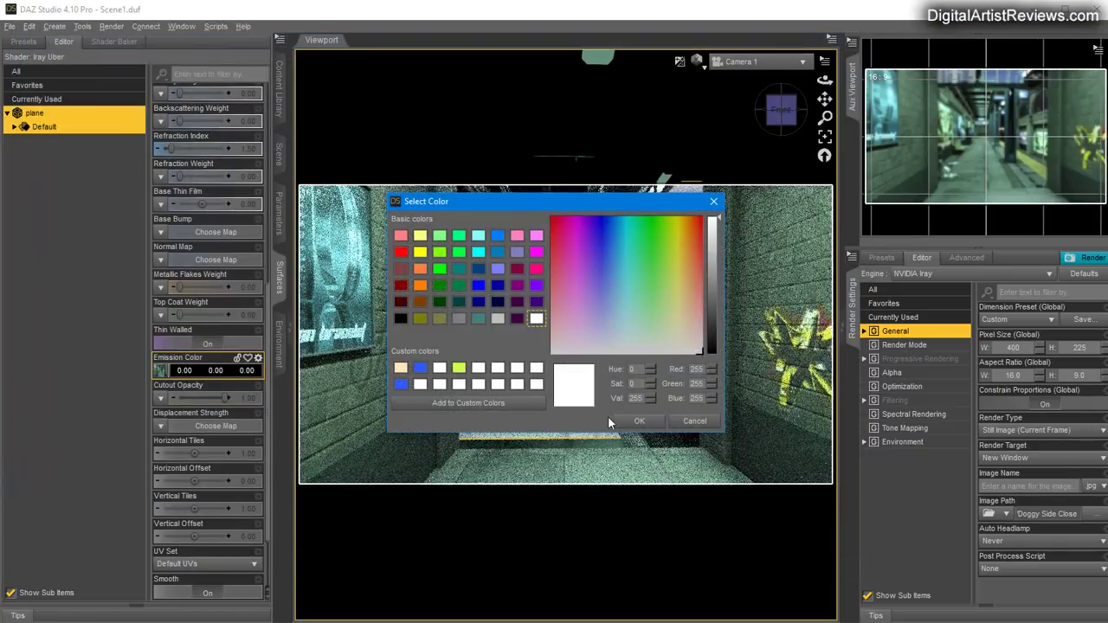
click(636, 420)
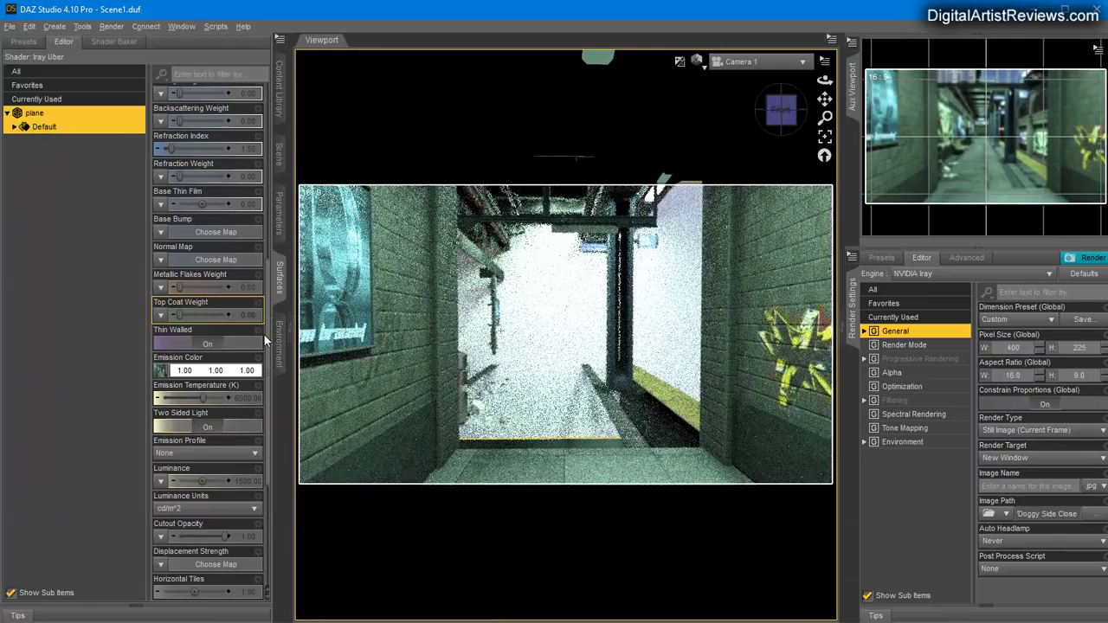
Load the BlurryBackground_fixed image as the plane's Base Color map
scroll(263, 320, up, 5)
drag(282, 229, 284, 139)
click(160, 212)
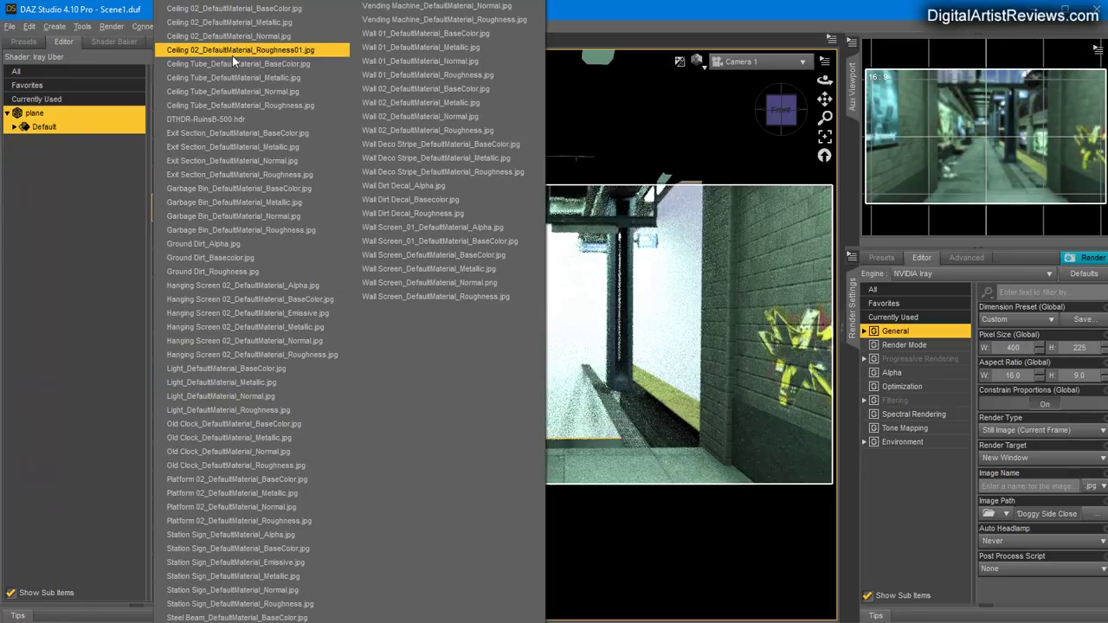
key(Escape)
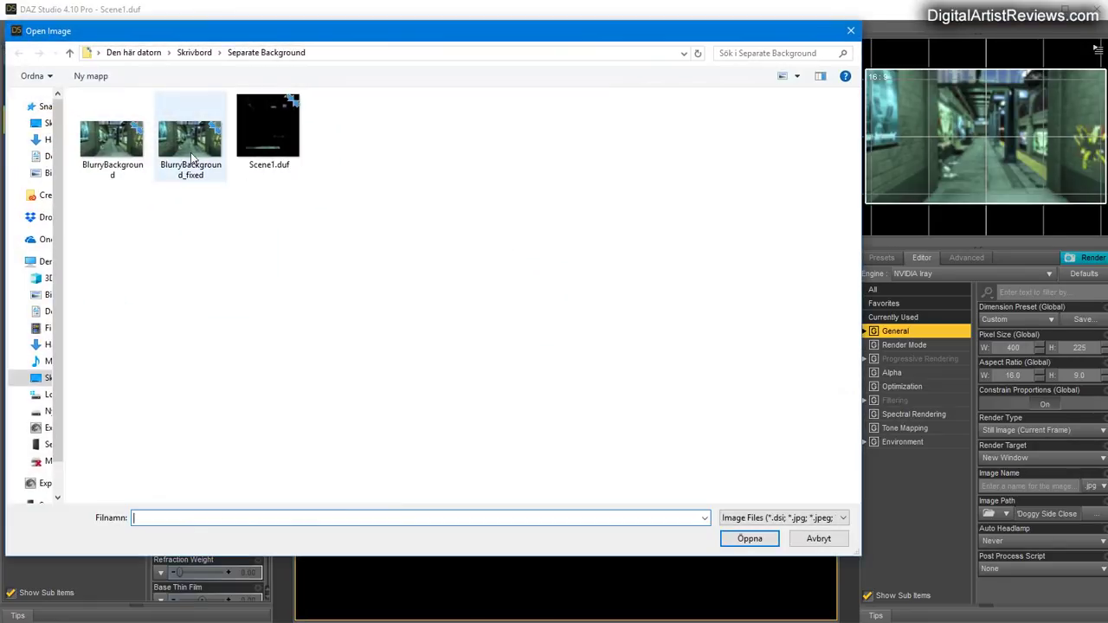
click(191, 138)
click(746, 538)
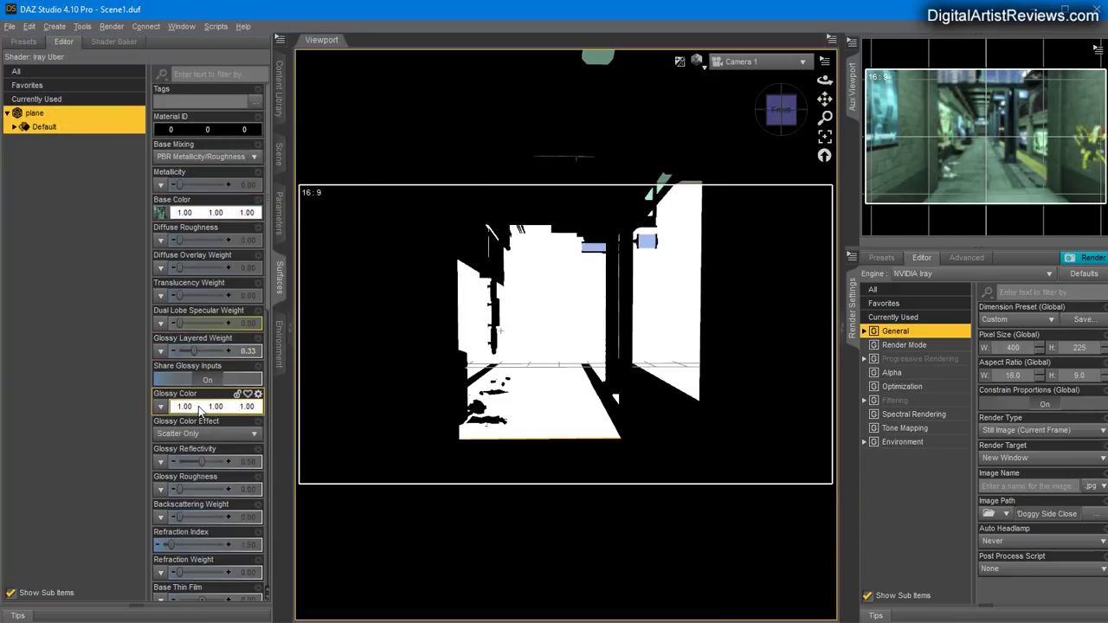
Set the plane's Glossy Color to black
click(176, 407)
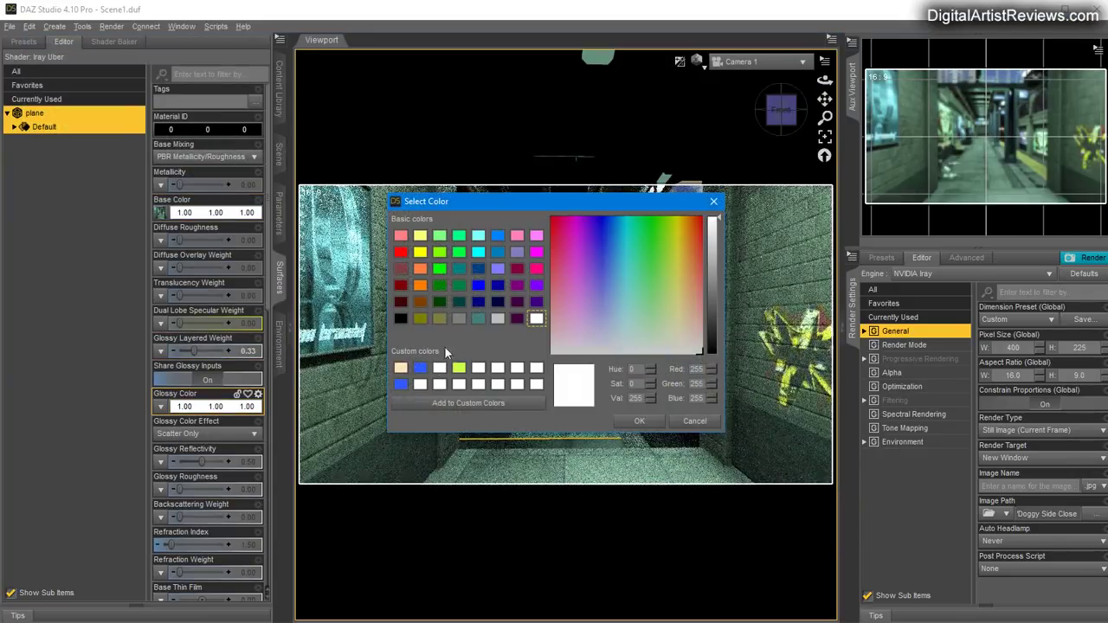
click(400, 320)
click(638, 421)
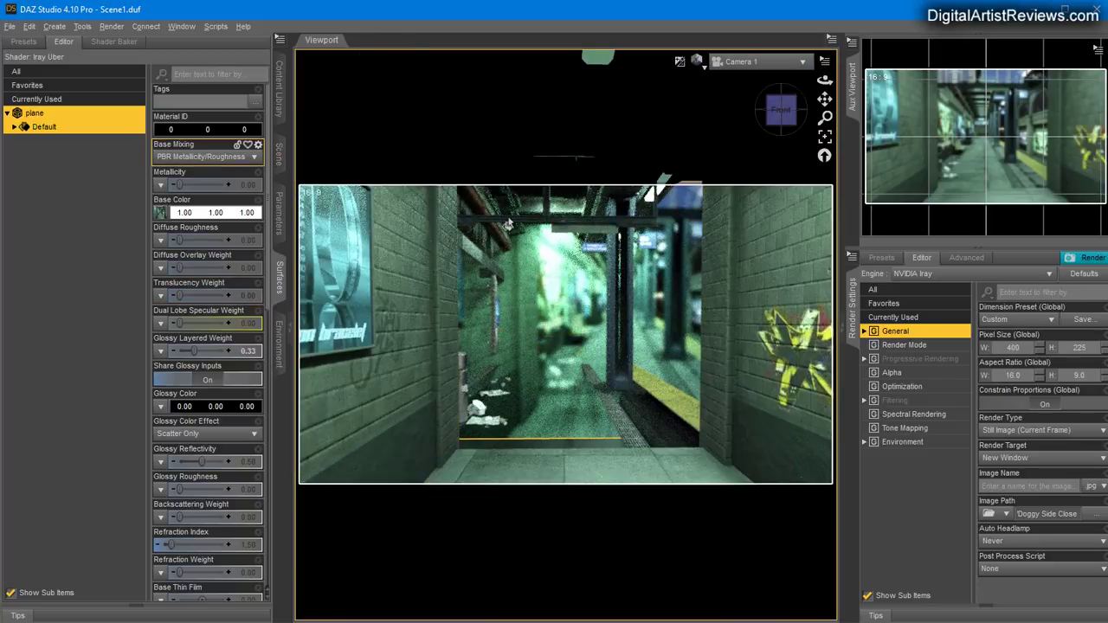
Parent the plane to Camera 1 in the scene hierarchy
click(279, 153)
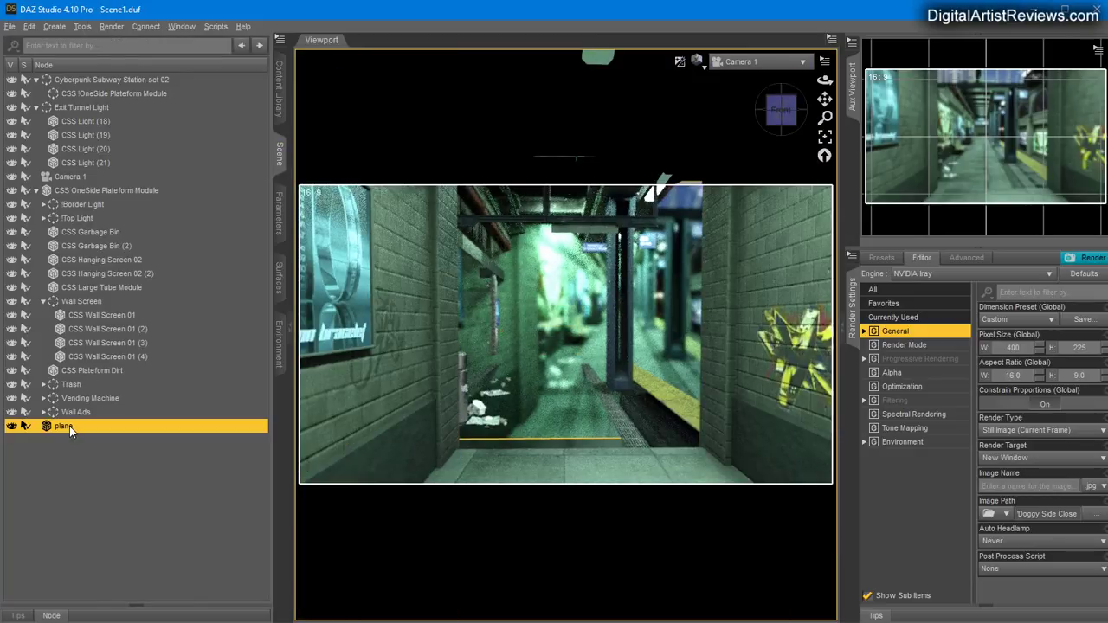
drag(69, 426, 91, 181)
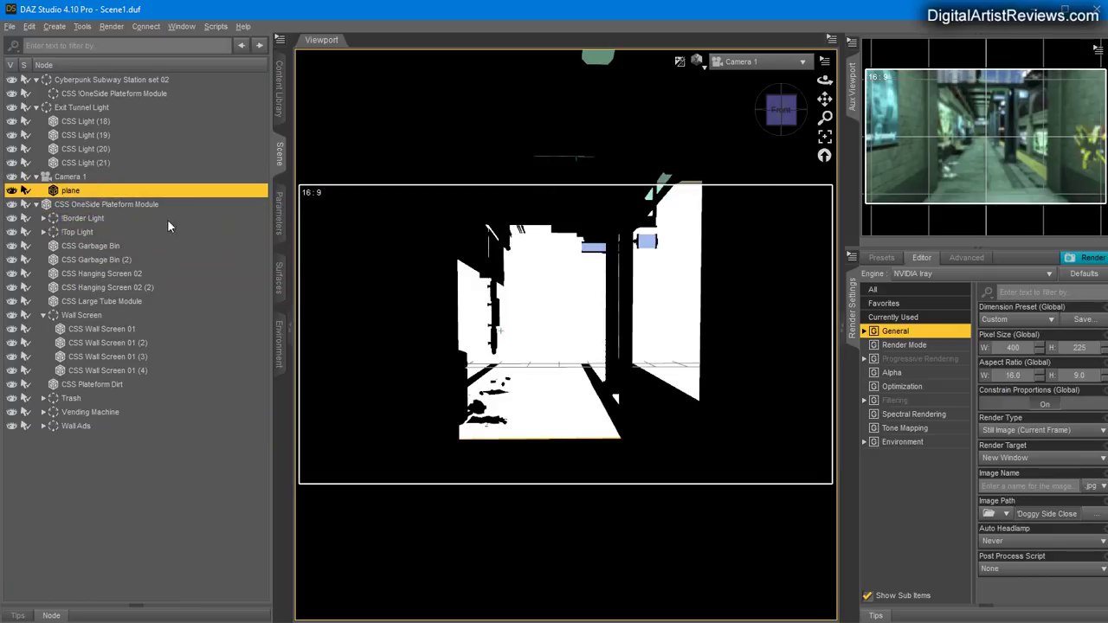
Center the plane on the camera by setting its X Translate and Y Translate to 0
click(277, 216)
click(256, 72)
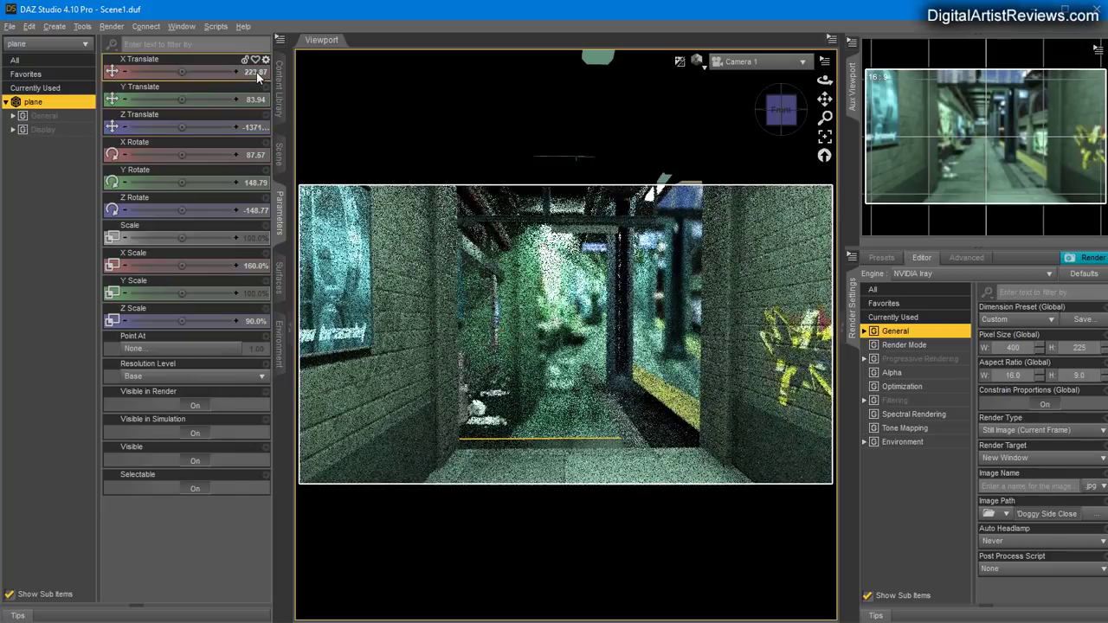
text(0)
click(248, 122)
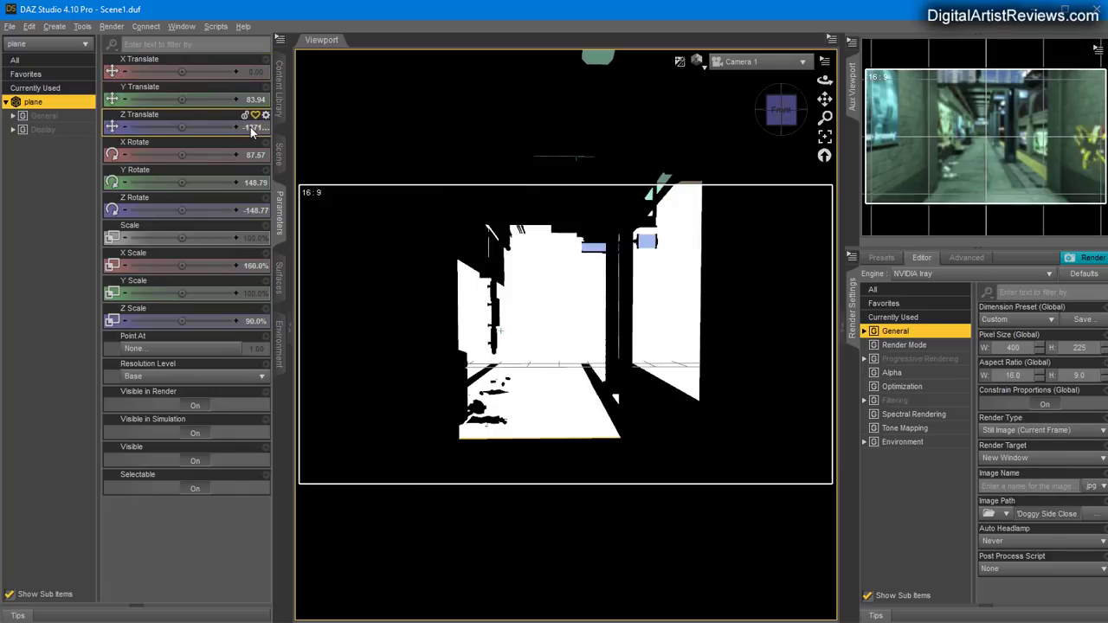
click(249, 102)
text(0)
key(Return)
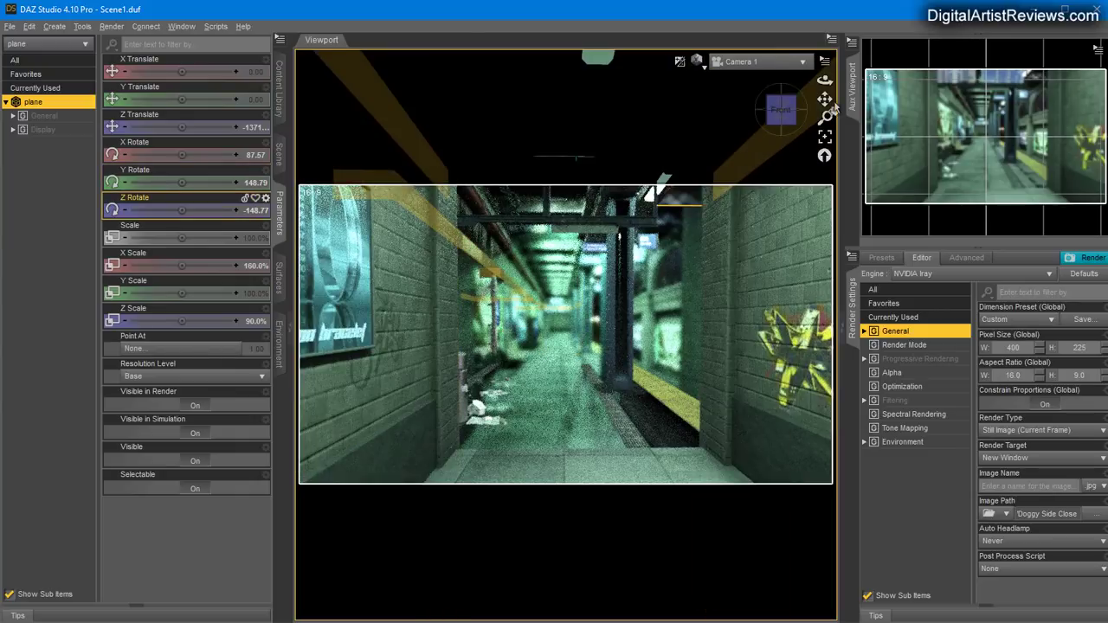
Show the viewport in Wireframe and move the plane closer to Camera 1, to a Z Translate of about -1200
click(697, 63)
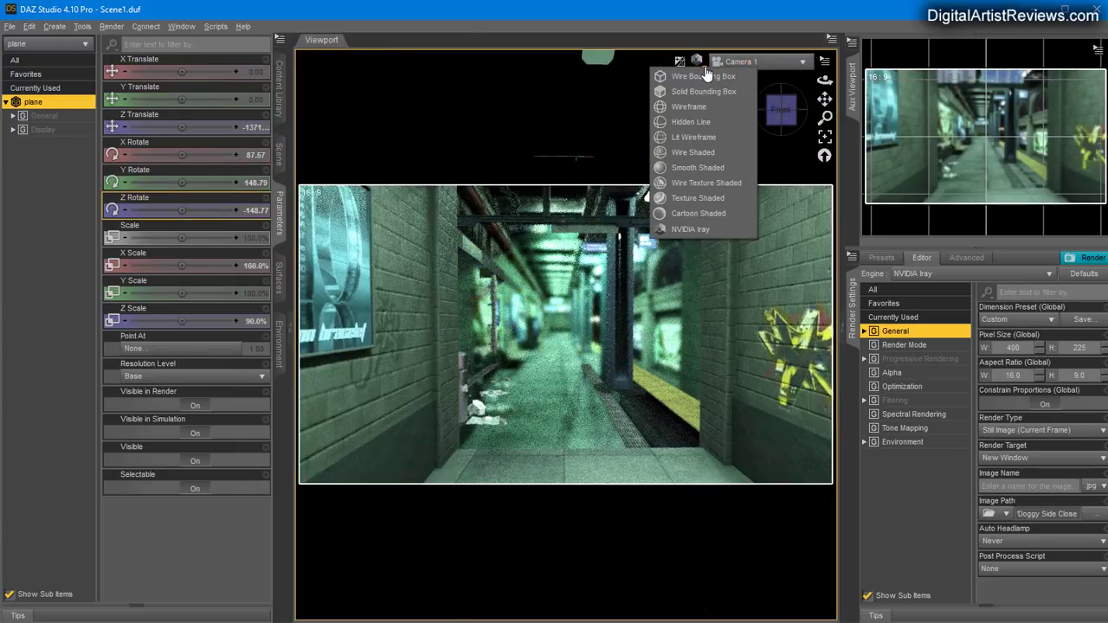
key(Escape)
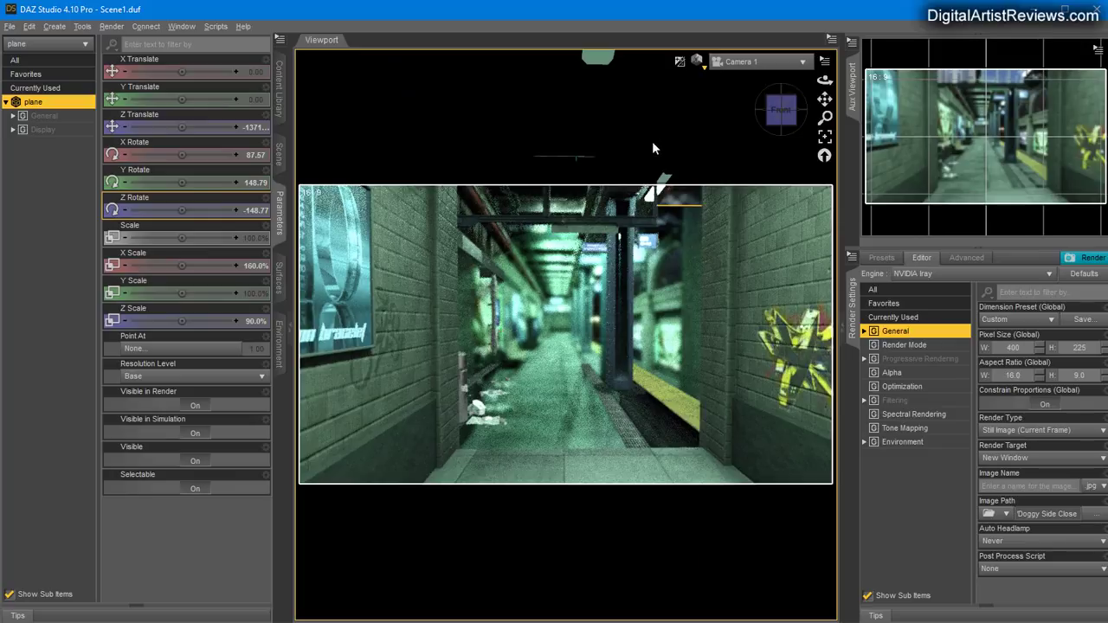
click(280, 152)
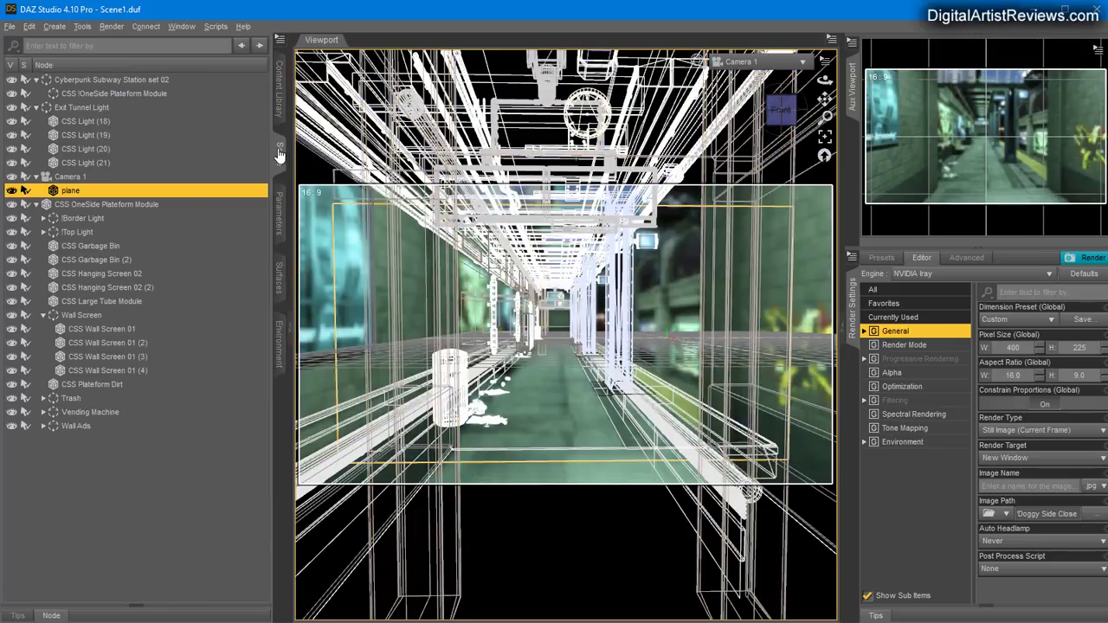
click(281, 223)
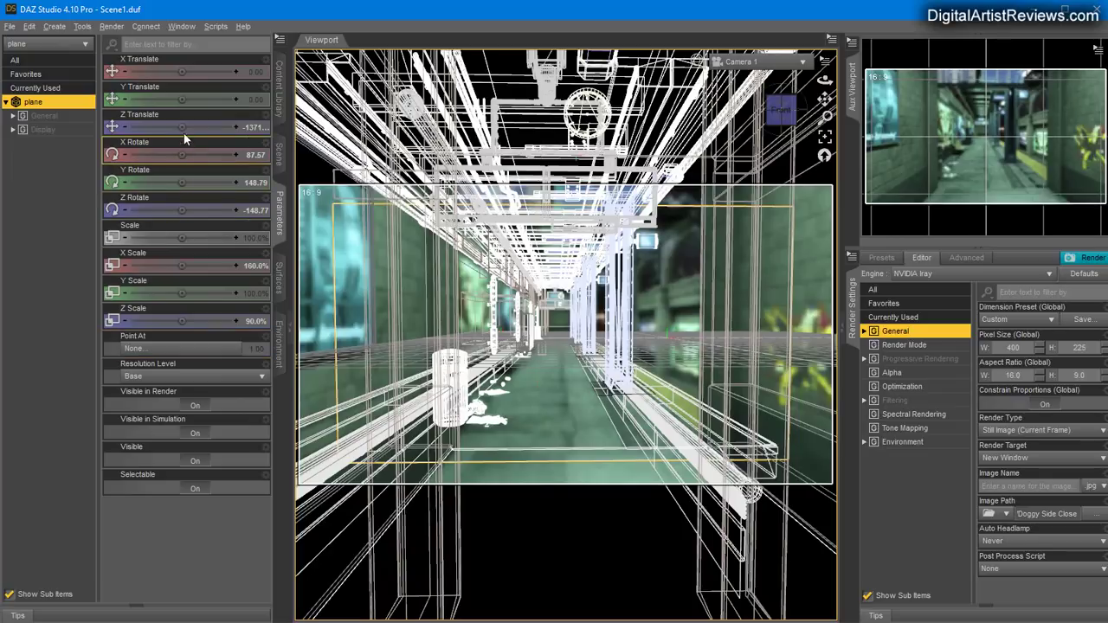
drag(183, 127, 209, 127)
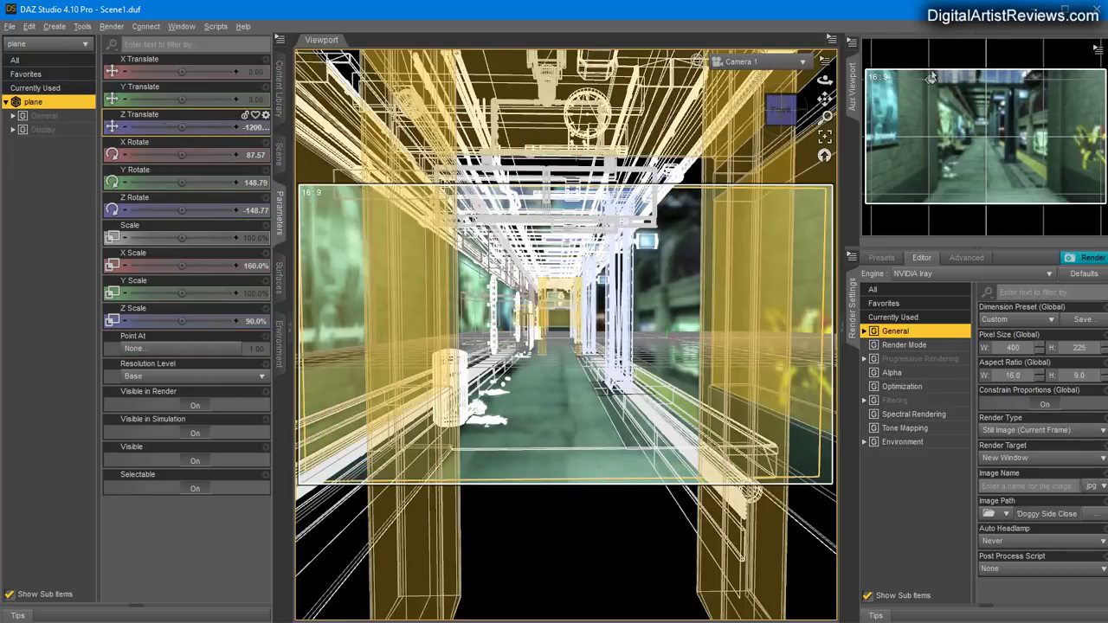
Examine the plane's position relative to the subway station in the Top View and return to the Camera 1 view
click(753, 62)
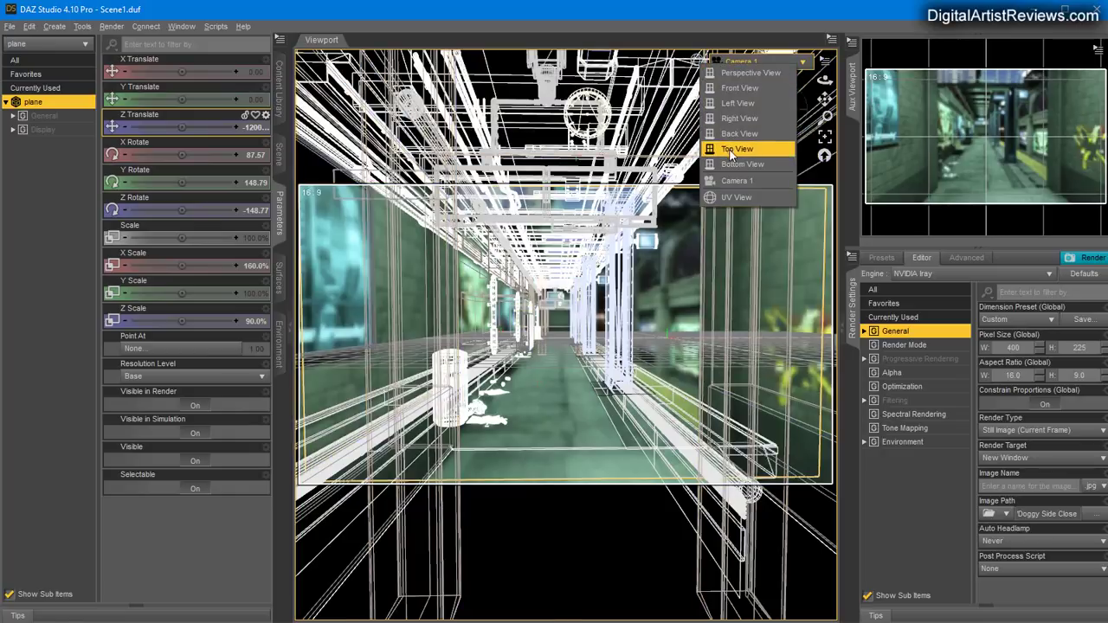
click(736, 149)
scroll(566, 334, down, 5)
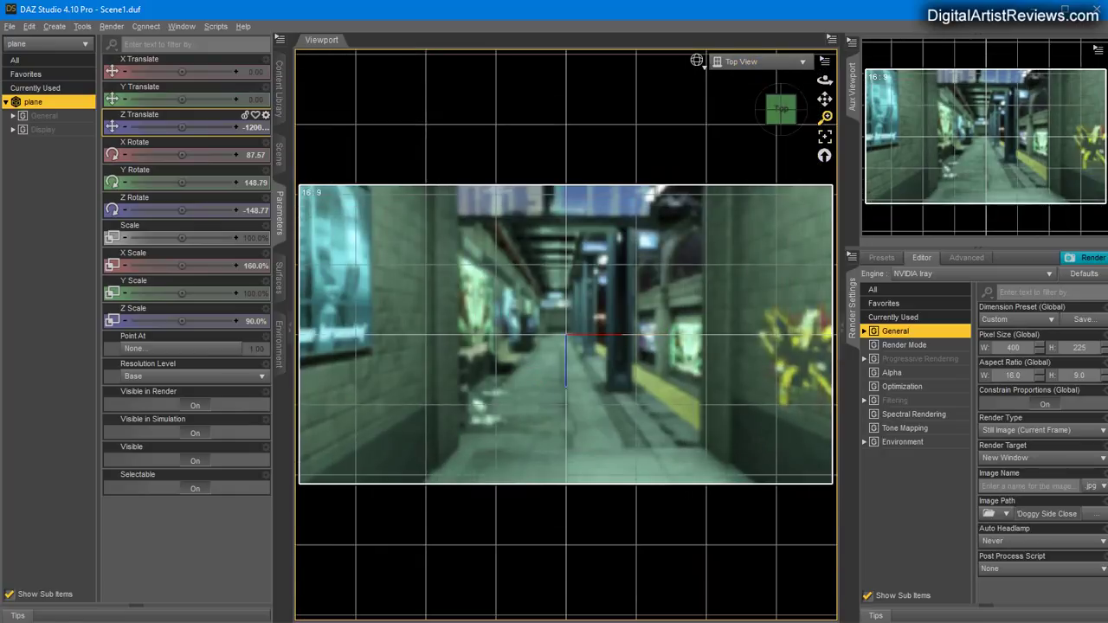
scroll(566, 334, down, 5)
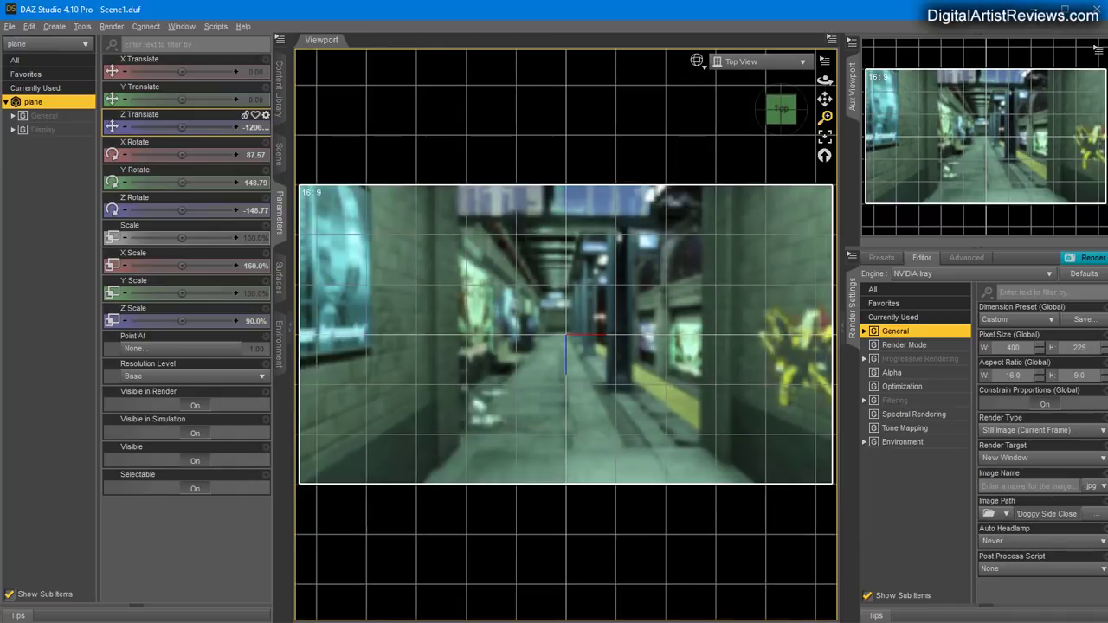
scroll(567, 335, down, 3)
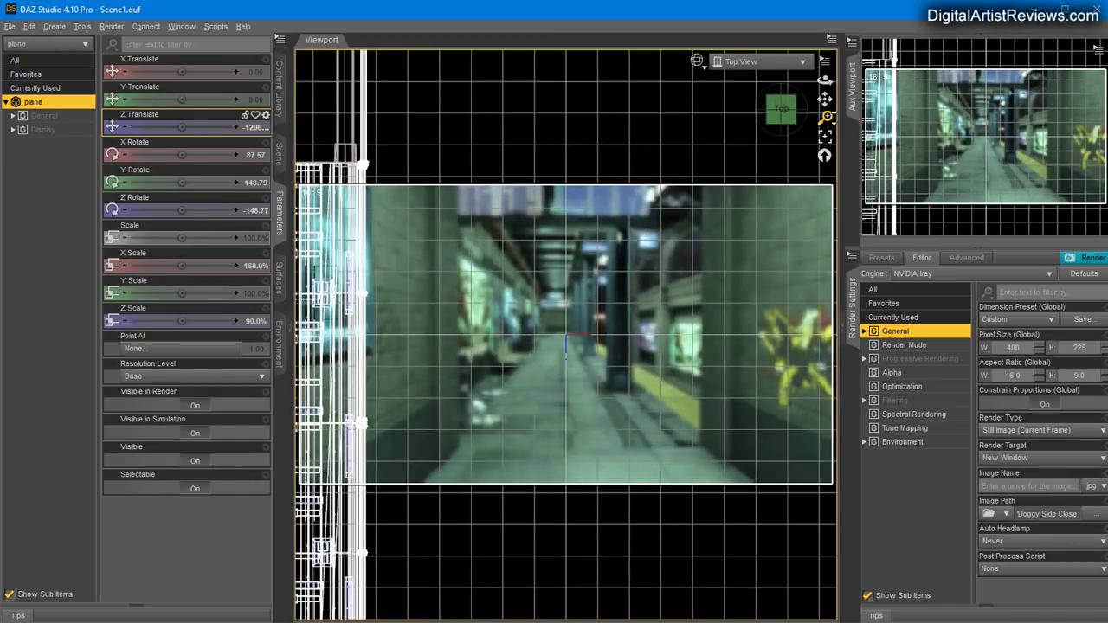
middle_drag(566, 334, 828, 335)
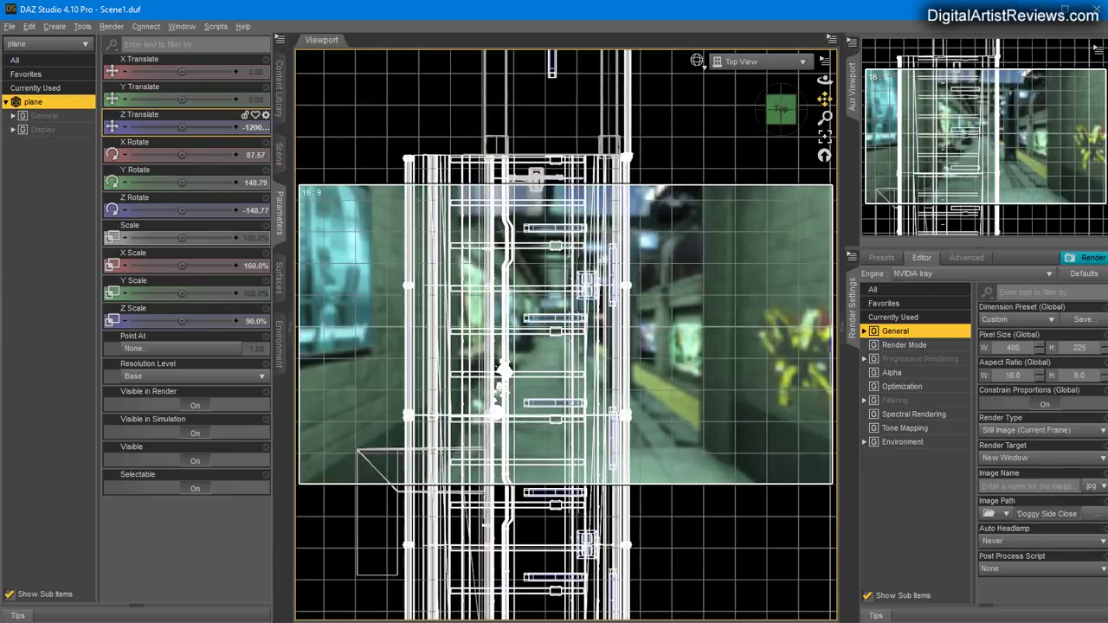
middle_drag(456, 571, 507, 93)
middle_drag(367, 420, 367, 324)
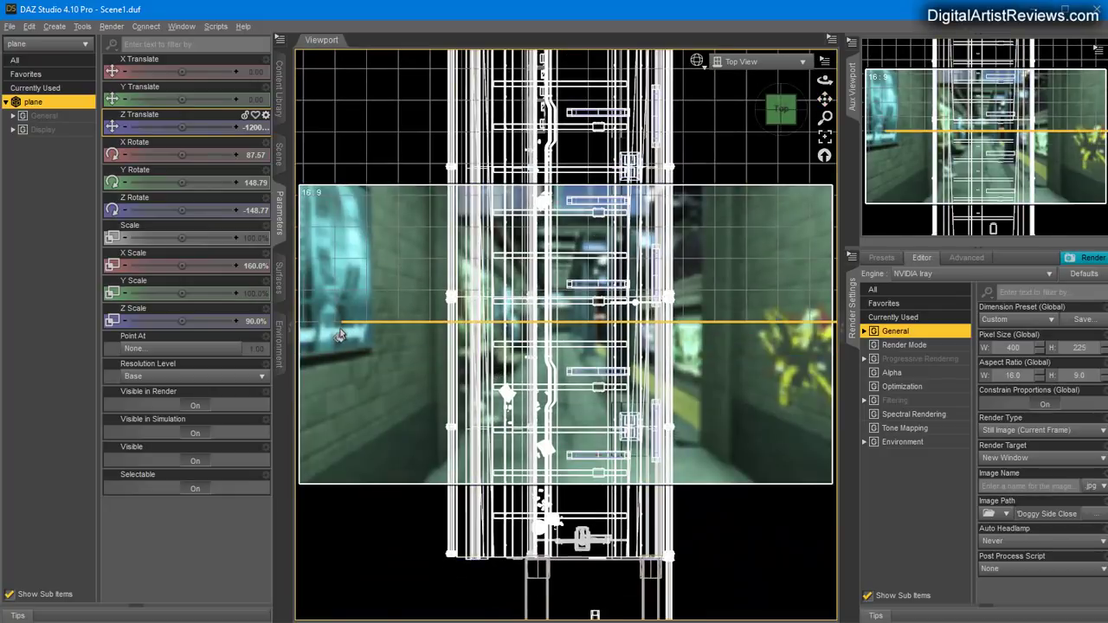
click(773, 63)
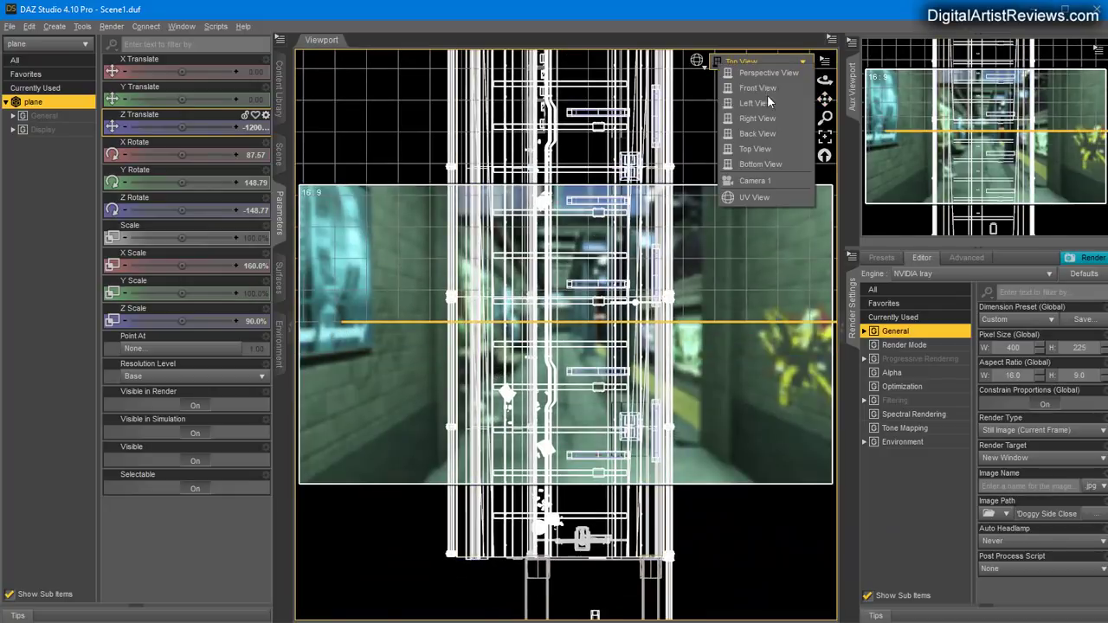
click(755, 181)
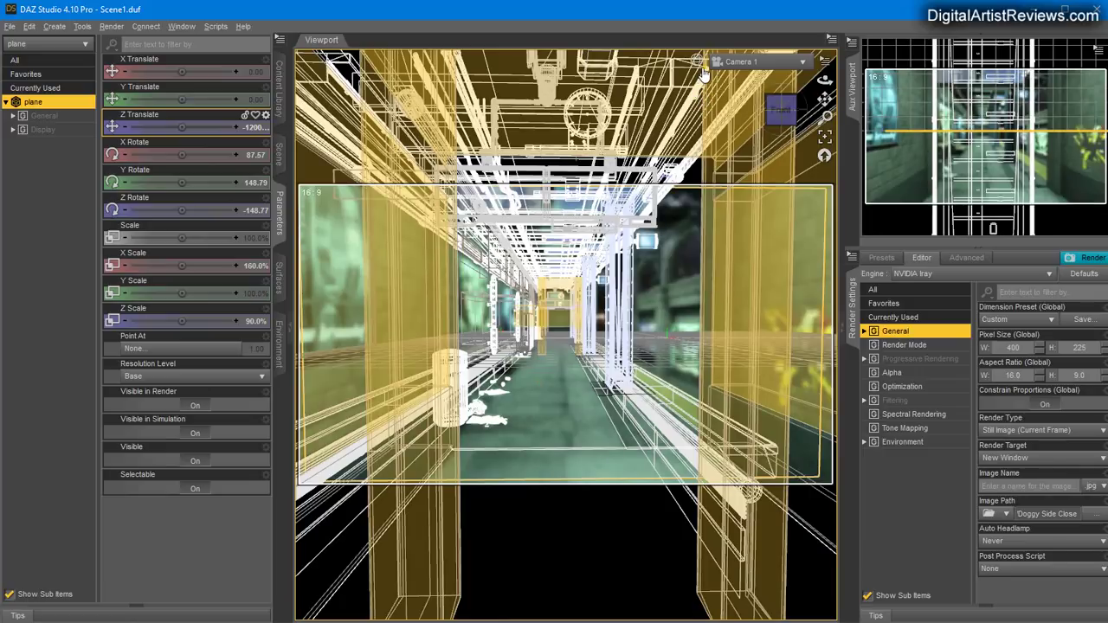
Scale the plane uniformly to about 103.4% to cover the Camera 1 frame
click(699, 64)
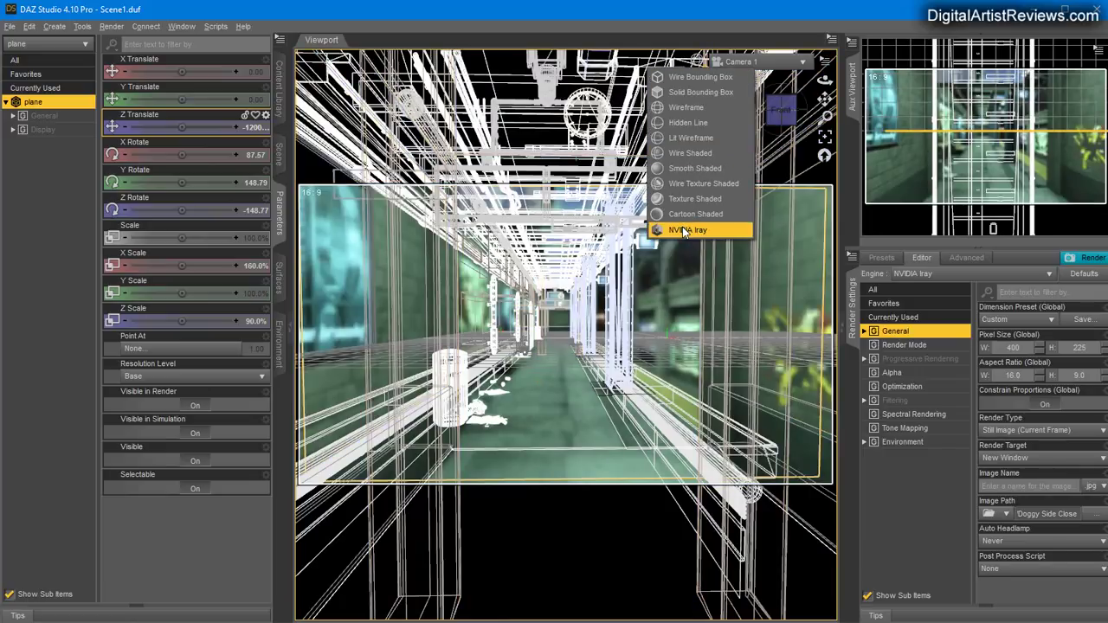
click(308, 21)
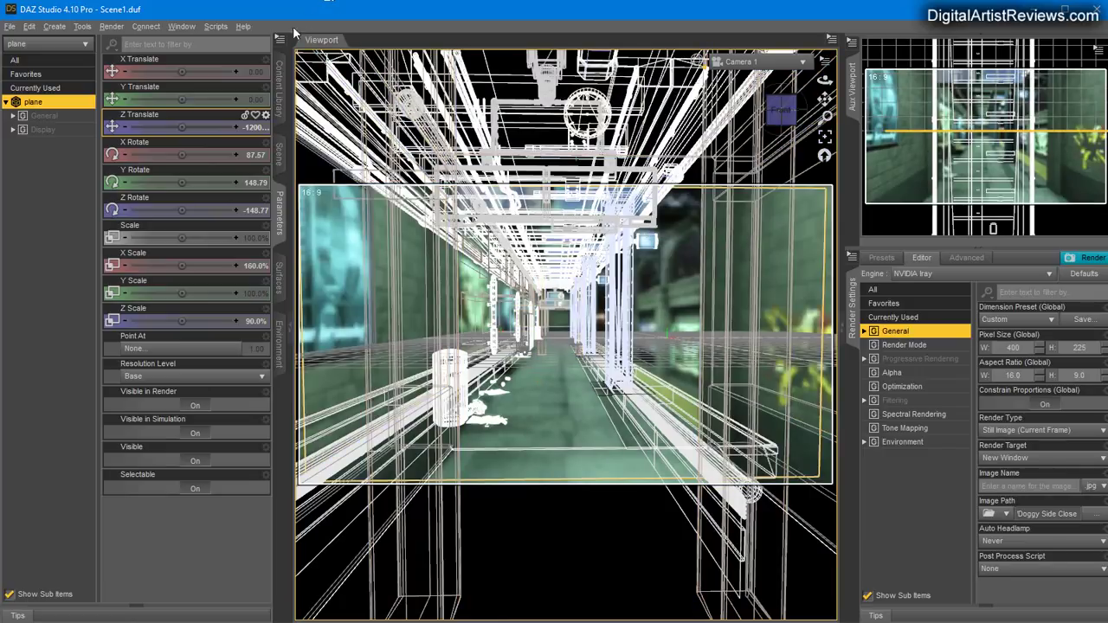
click(279, 152)
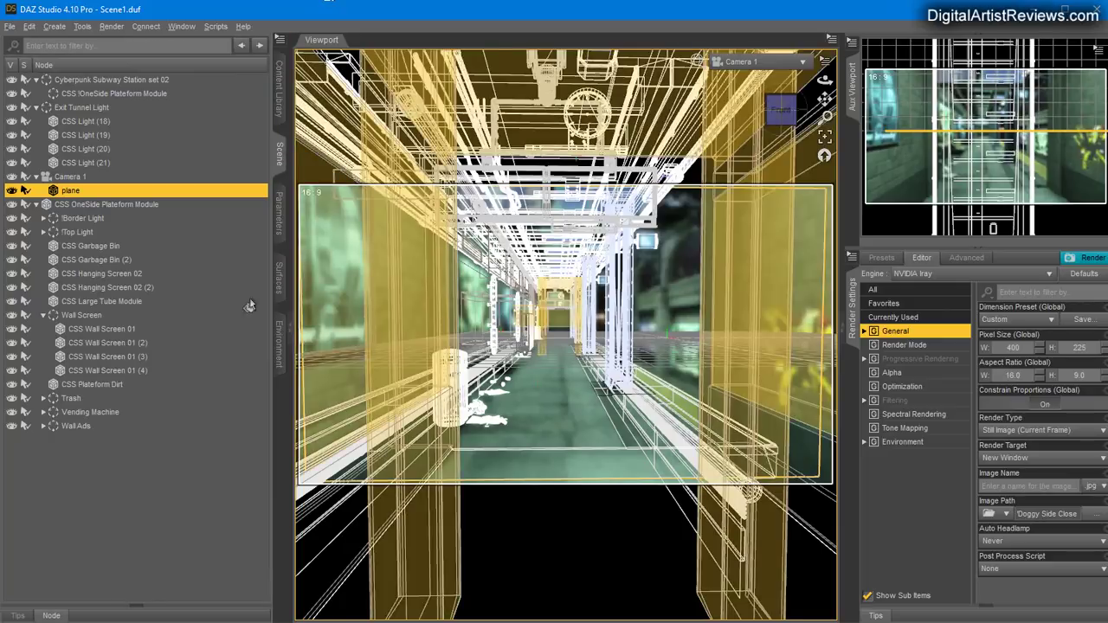
click(278, 221)
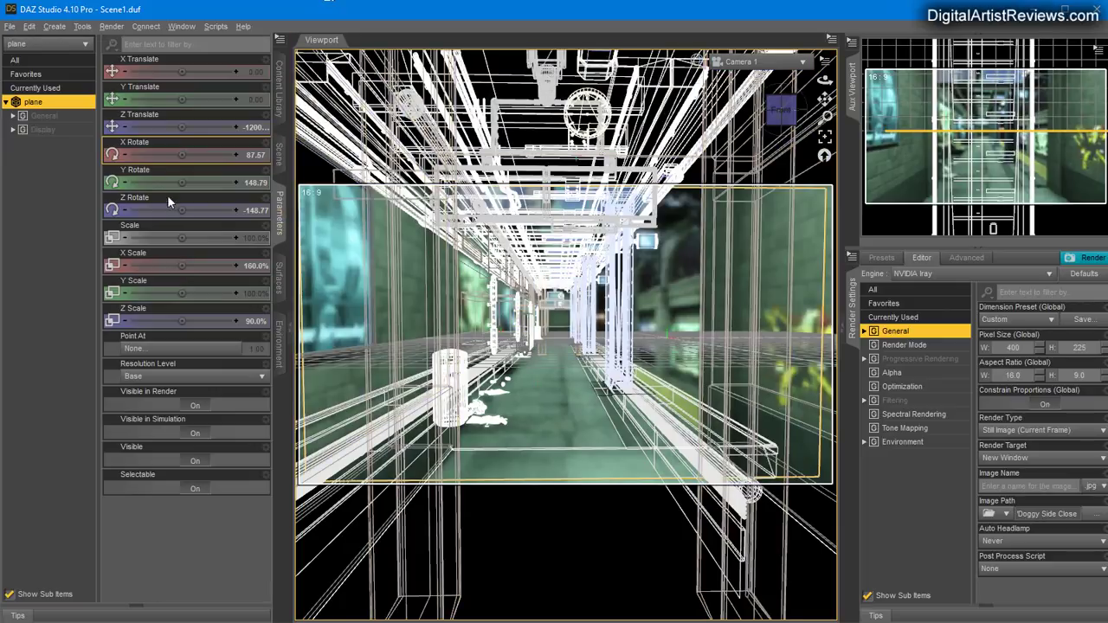
mouse_move(182, 239)
mouse_down()
mouse_move(169, 238)
mouse_move(182, 238)
mouse_up()
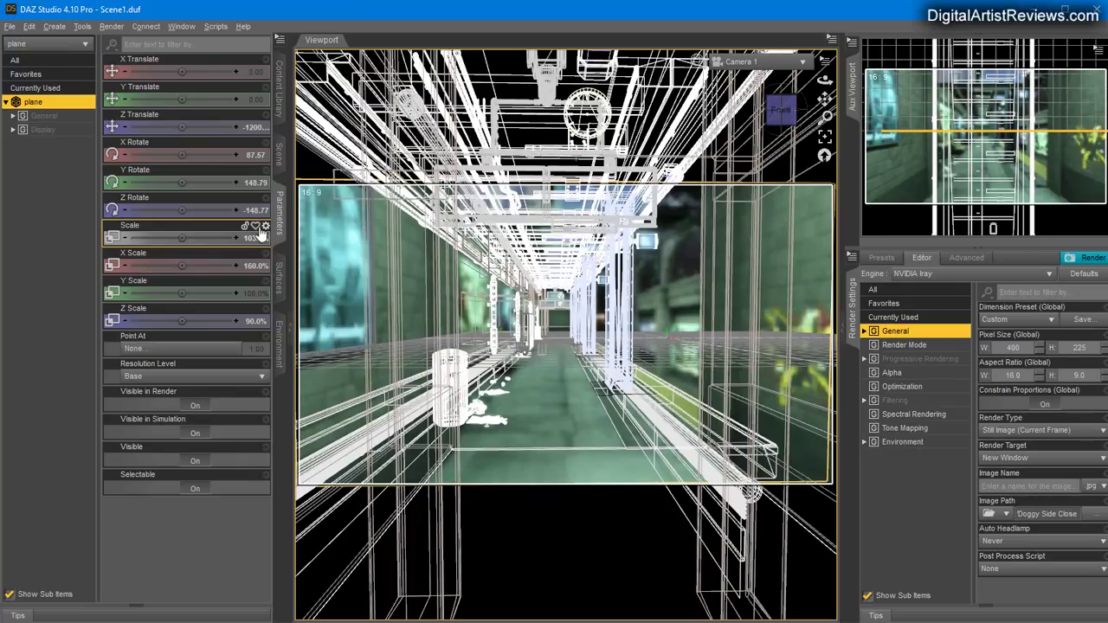
Reset the plane's X Rotate, Y Rotate and Z Rotate to 0
click(255, 155)
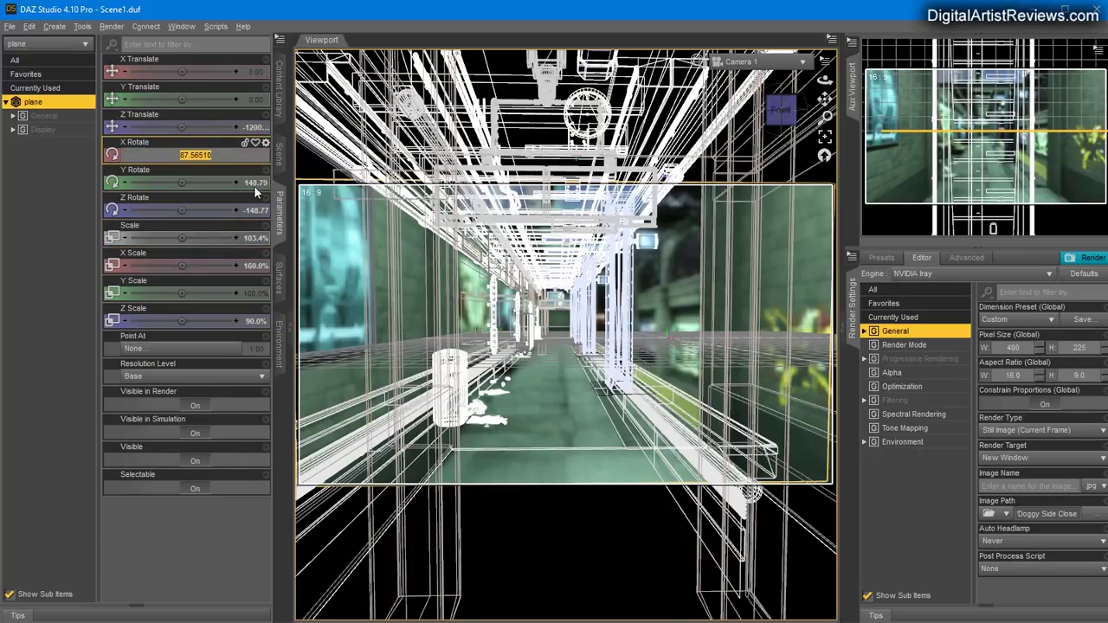
text(0)
key(Return)
click(252, 184)
text(0)
key(Return)
click(250, 208)
text(0)
key(Return)
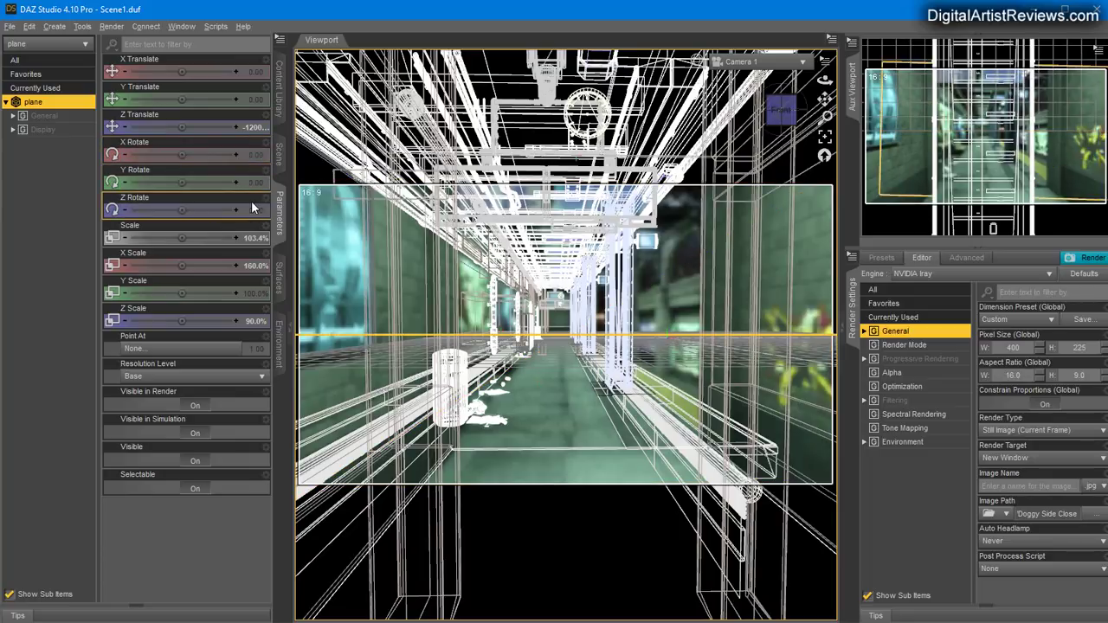
Set the plane's X Rotate to 90 so it stands upright facing Camera 1
click(250, 154)
text(90)
key(Return)
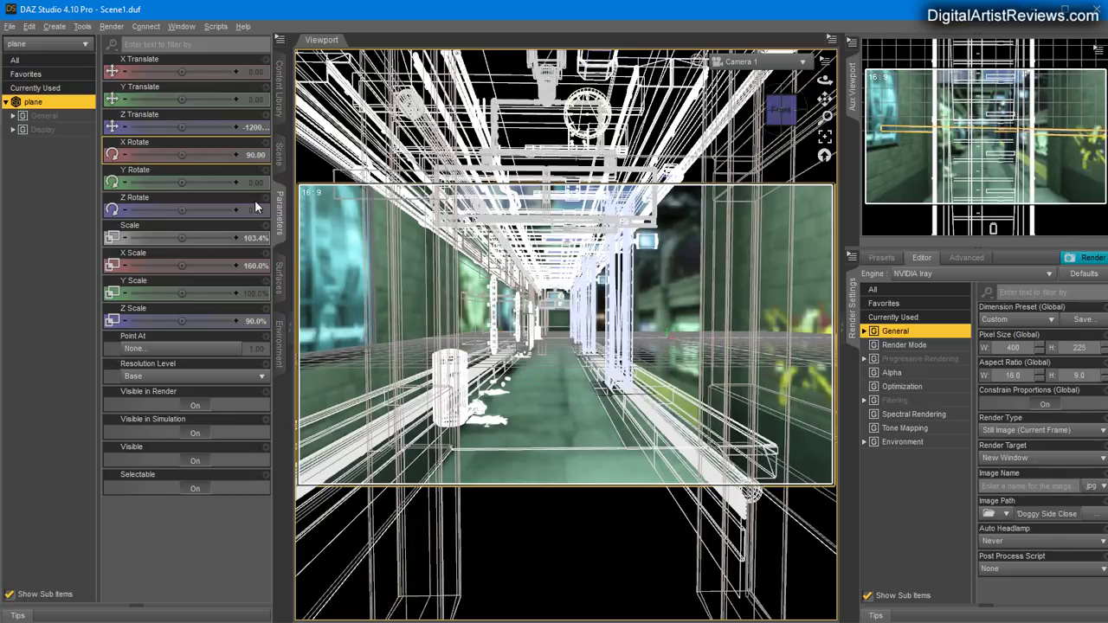
Adjust the plane's overall Scale to about 102.3% and preview the camera view in NVIDIA Iray
mouse_move(182, 237)
mouse_down()
mouse_move(167, 237)
mouse_move(179, 238)
mouse_up()
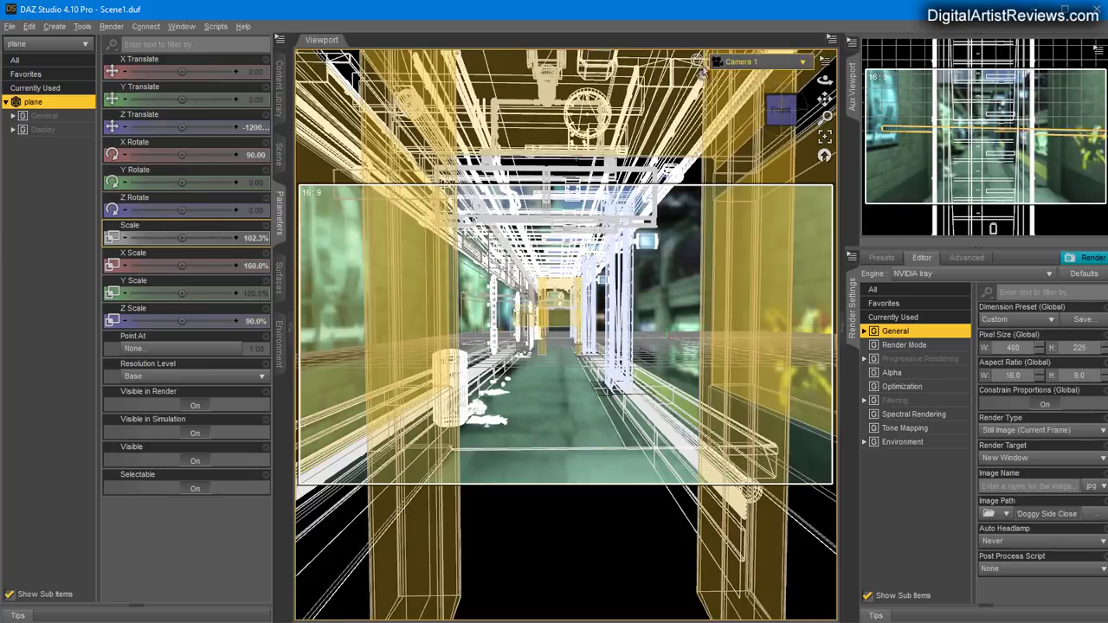
click(702, 64)
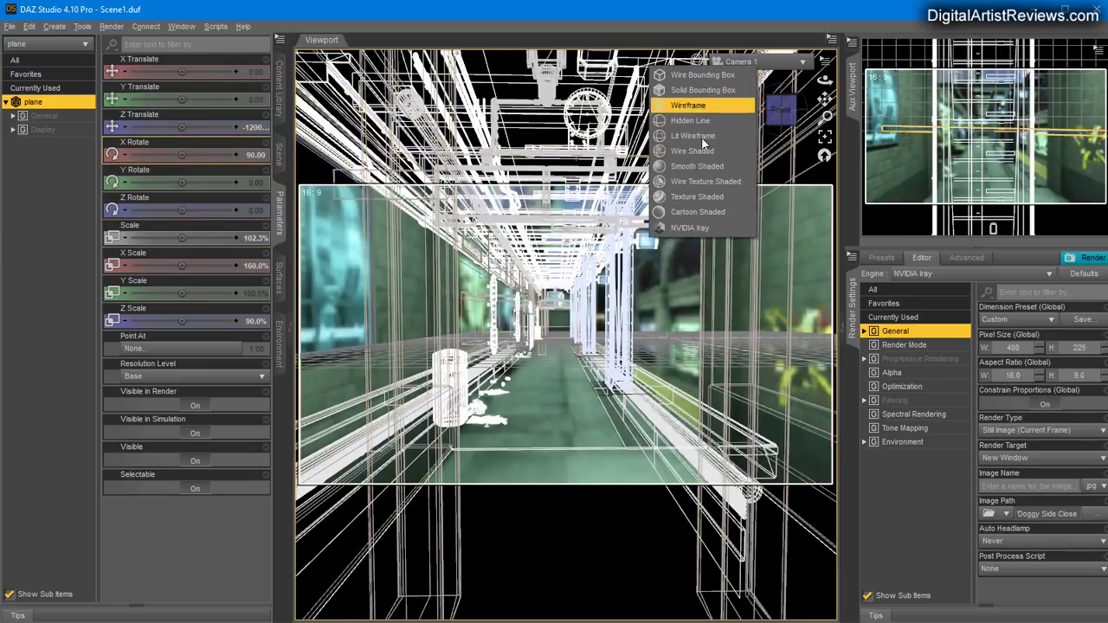
click(678, 227)
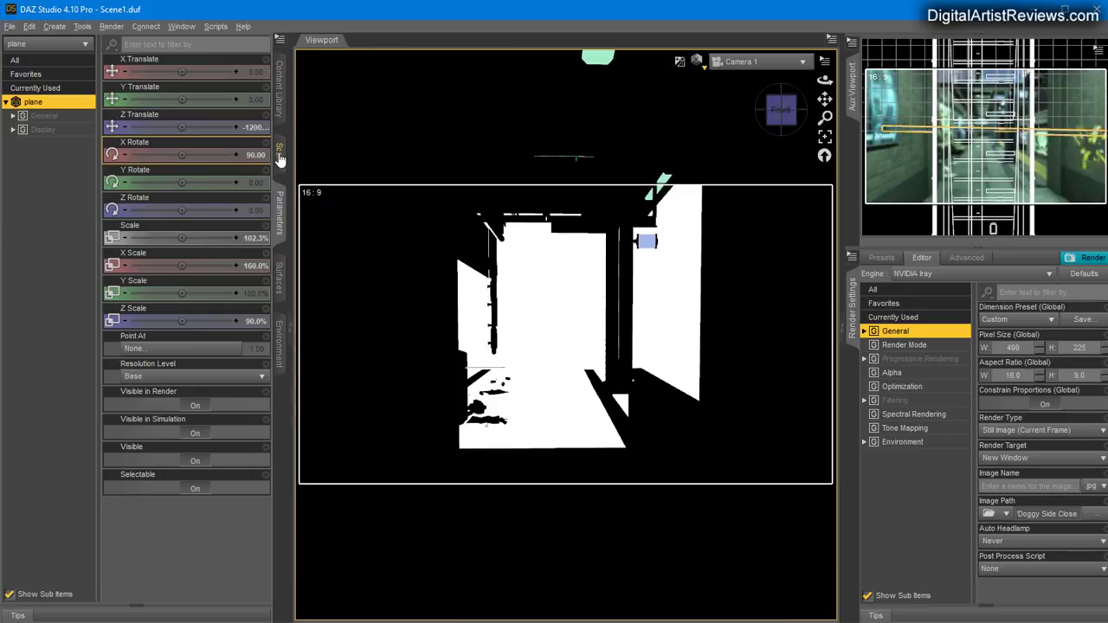
Bring the plane nearer to the camera with a Z Translate of -462.31 and show the viewport in Wireframe
click(279, 153)
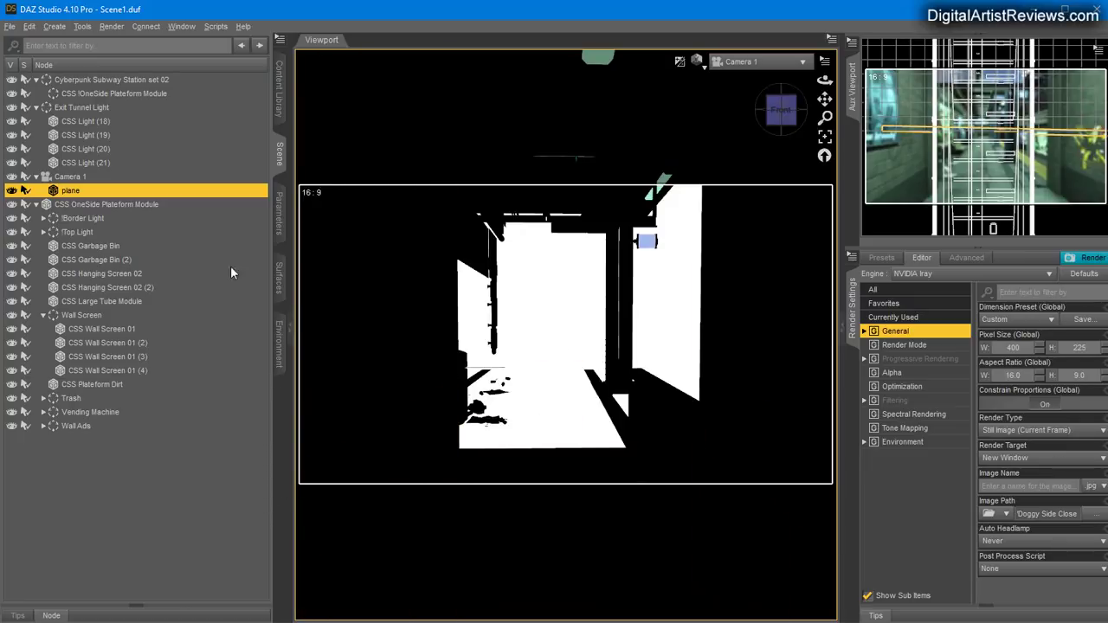
click(277, 221)
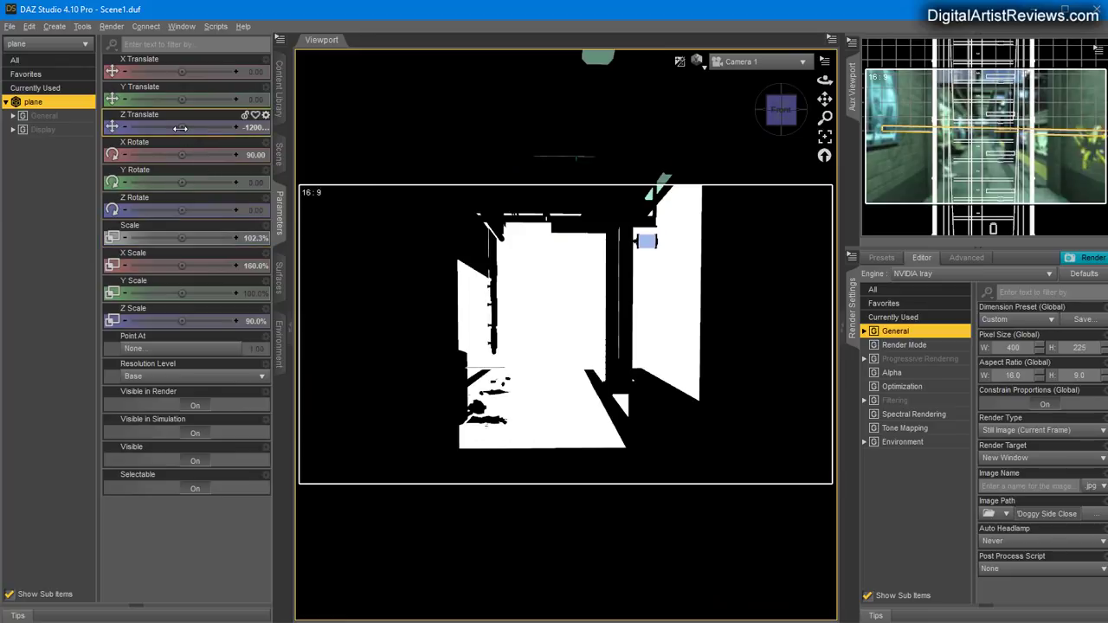
drag(181, 128, 250, 128)
click(696, 62)
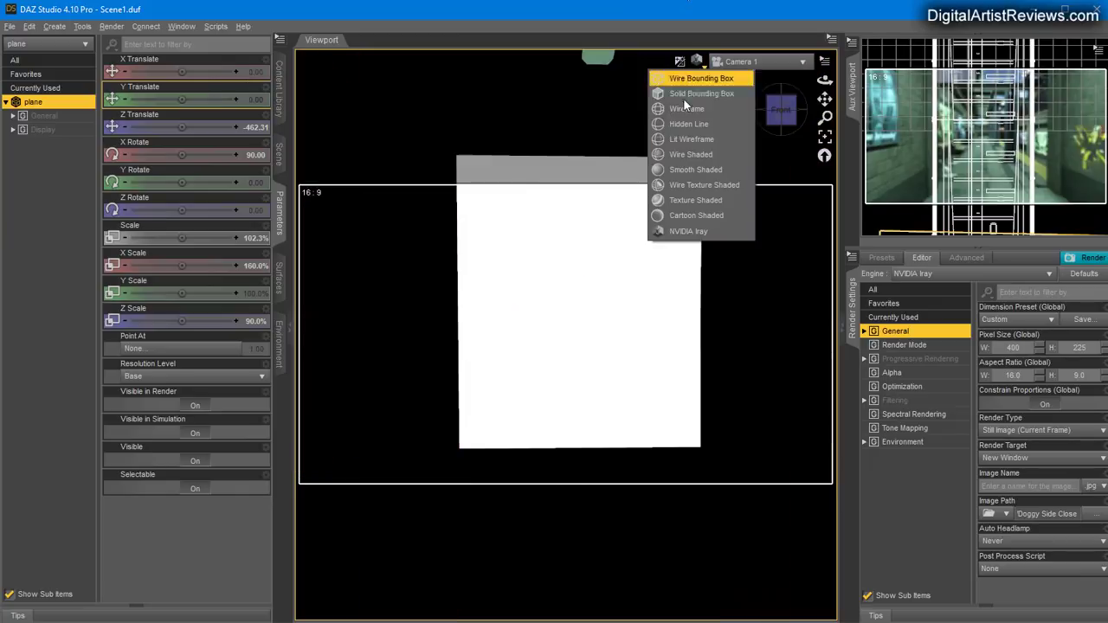
click(682, 105)
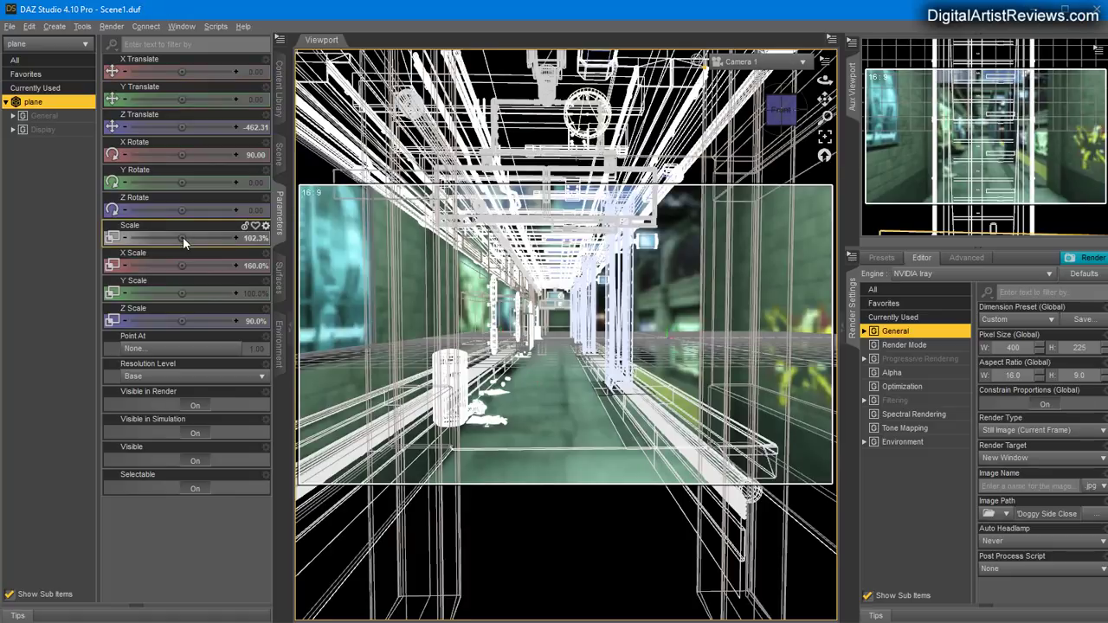
Reduce the plane's overall Scale to about 39.4% to fit the camera frame and preview it in NVIDIA Iray
drag(183, 238, 164, 238)
click(699, 64)
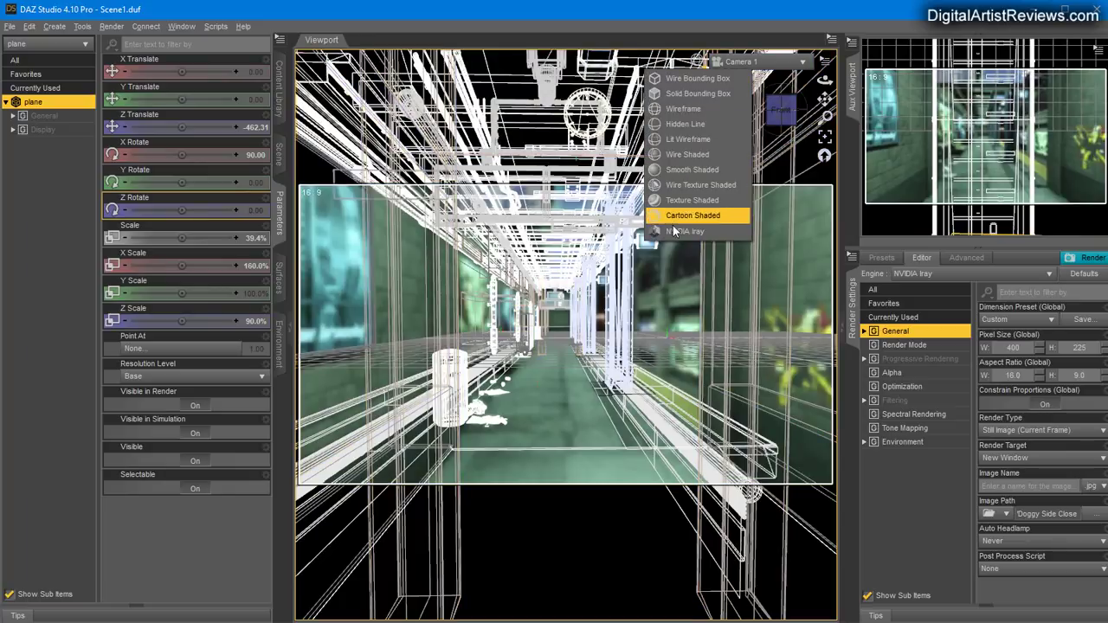
click(718, 215)
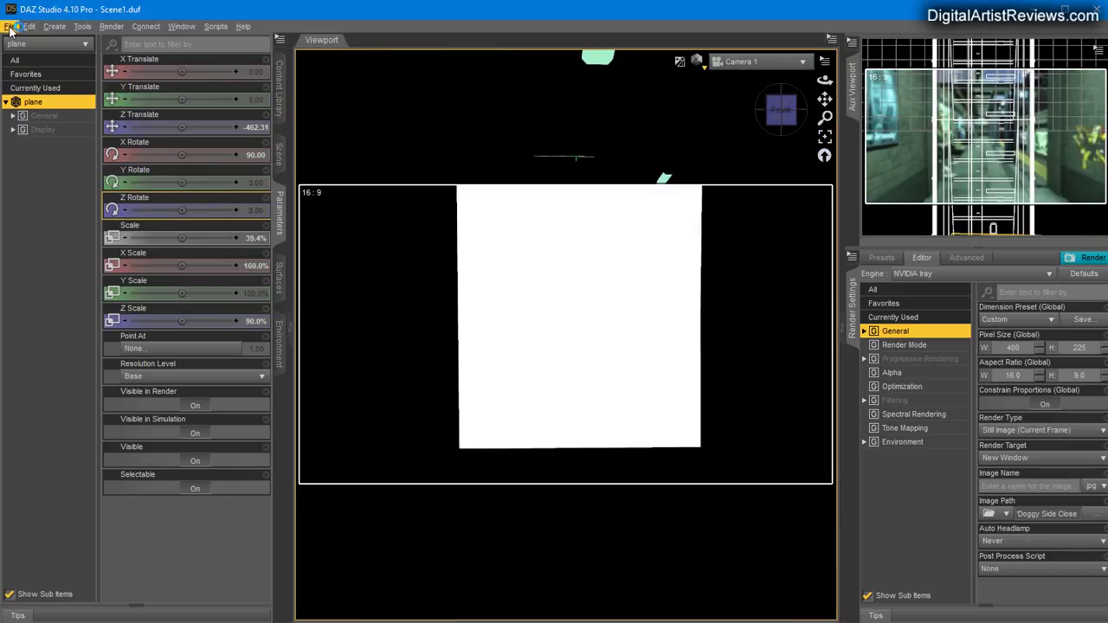
Save the scene as Scene2 in the Separate Background folder
click(12, 26)
mouse_move(36, 123)
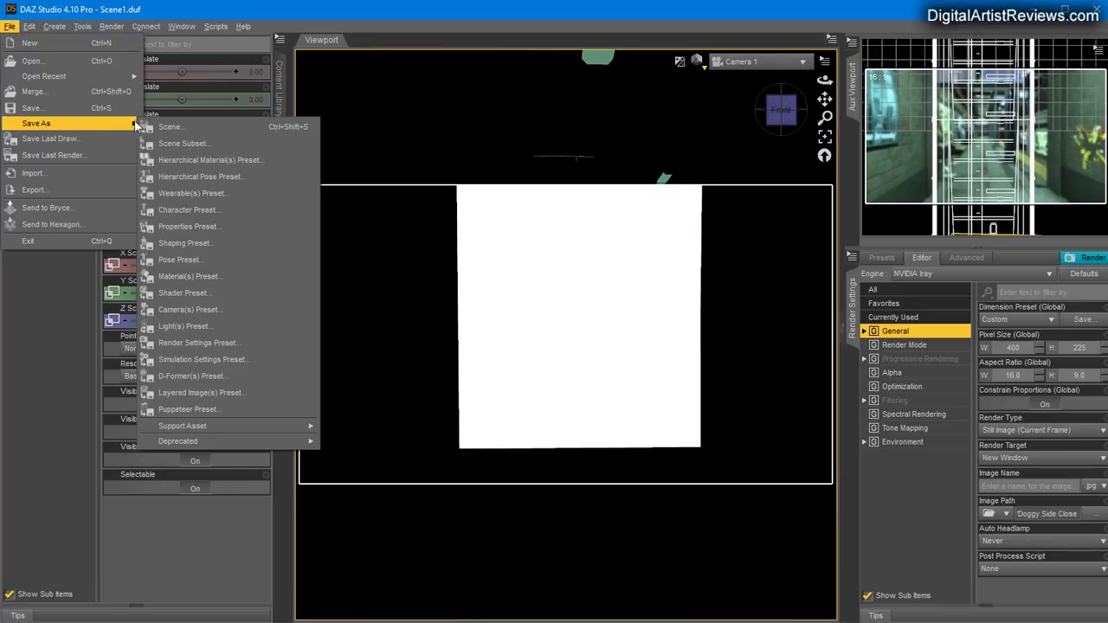
click(173, 123)
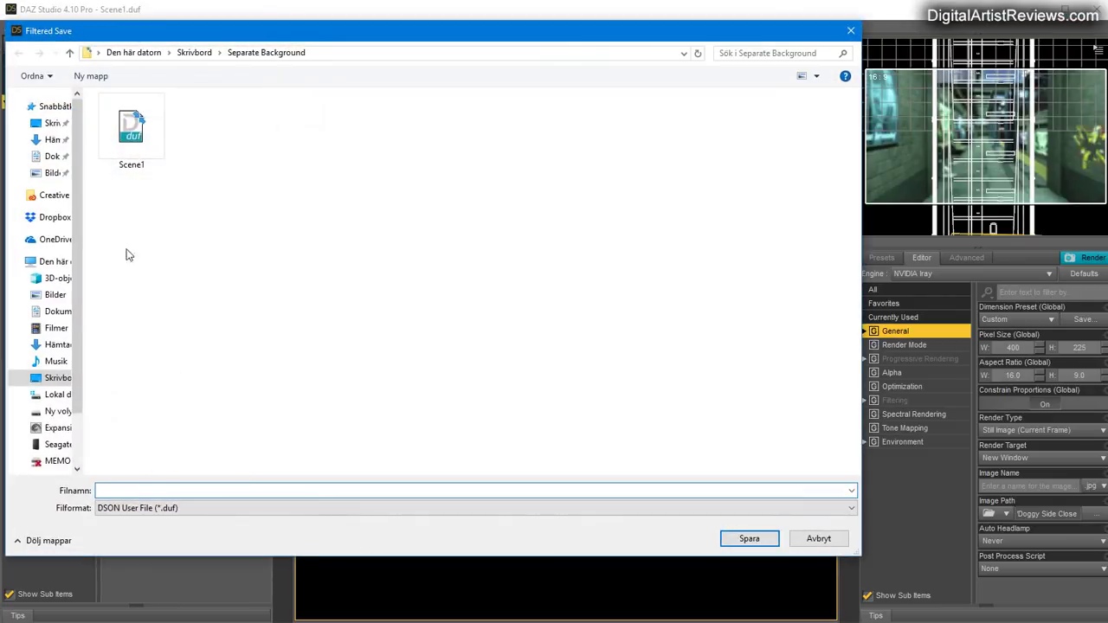
click(125, 163)
double_click(144, 490)
click(136, 489)
key(Return)
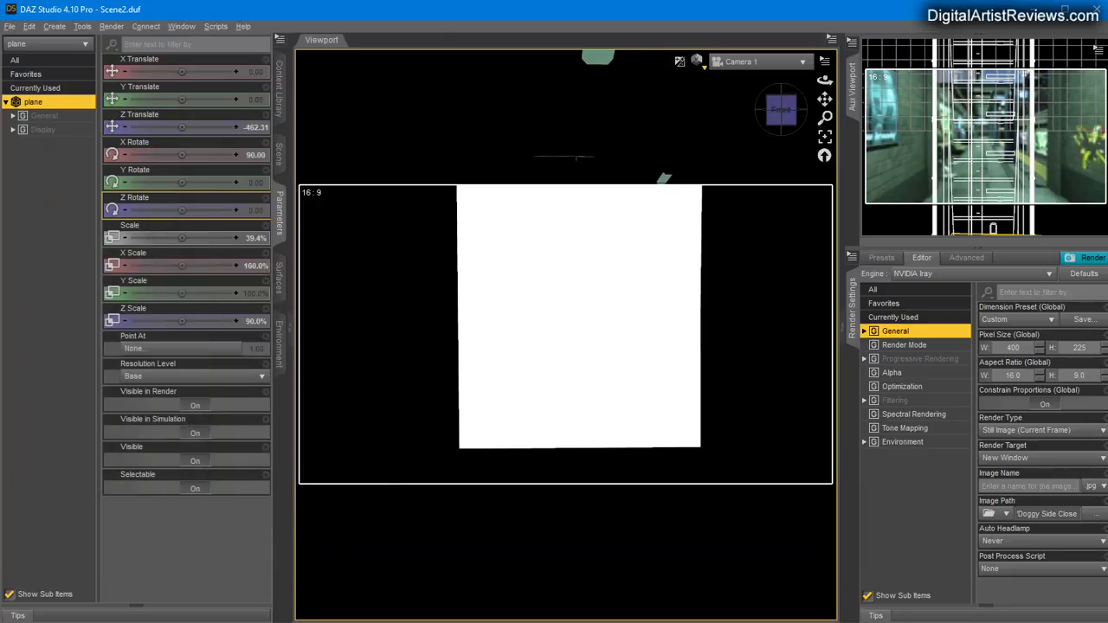
Set Camera 1's F/Stop to 15 in its camera parameters
click(279, 153)
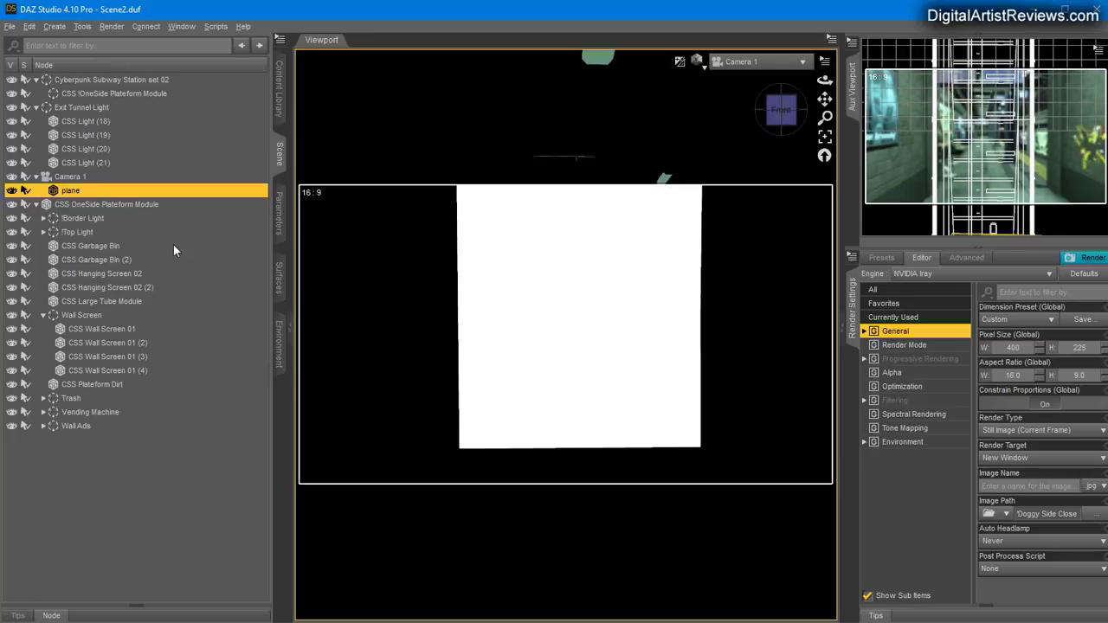
click(61, 178)
click(279, 227)
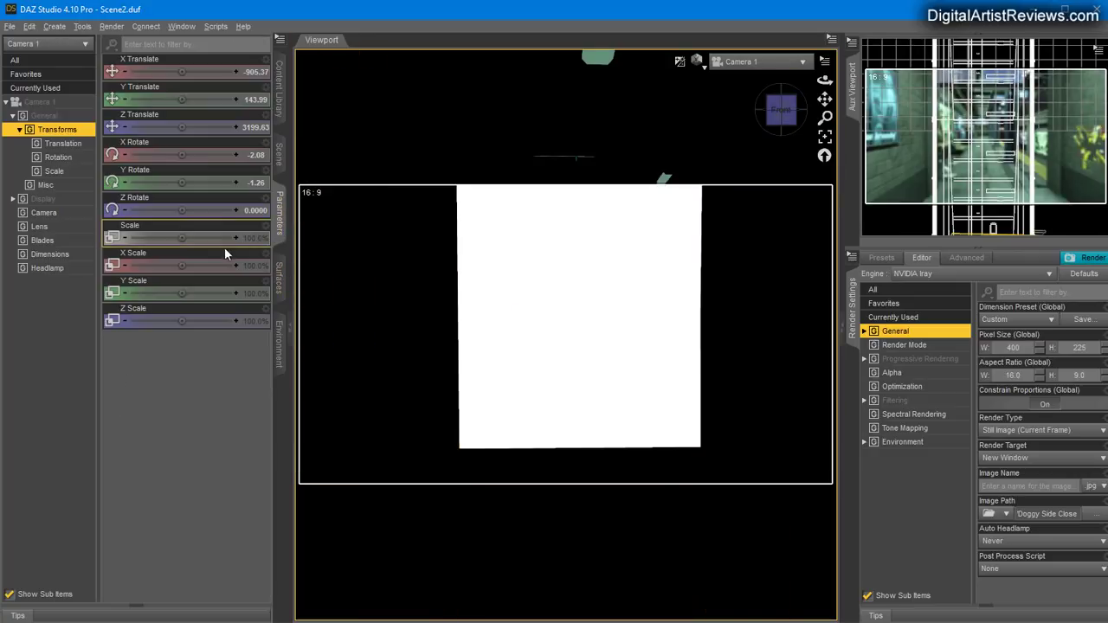
click(39, 102)
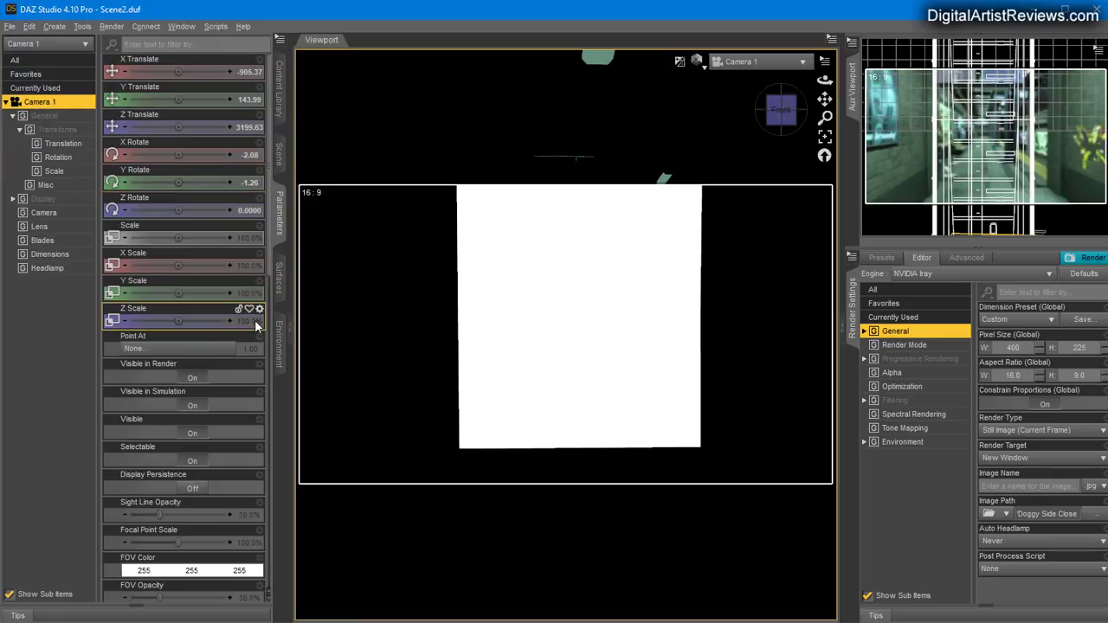
click(43, 212)
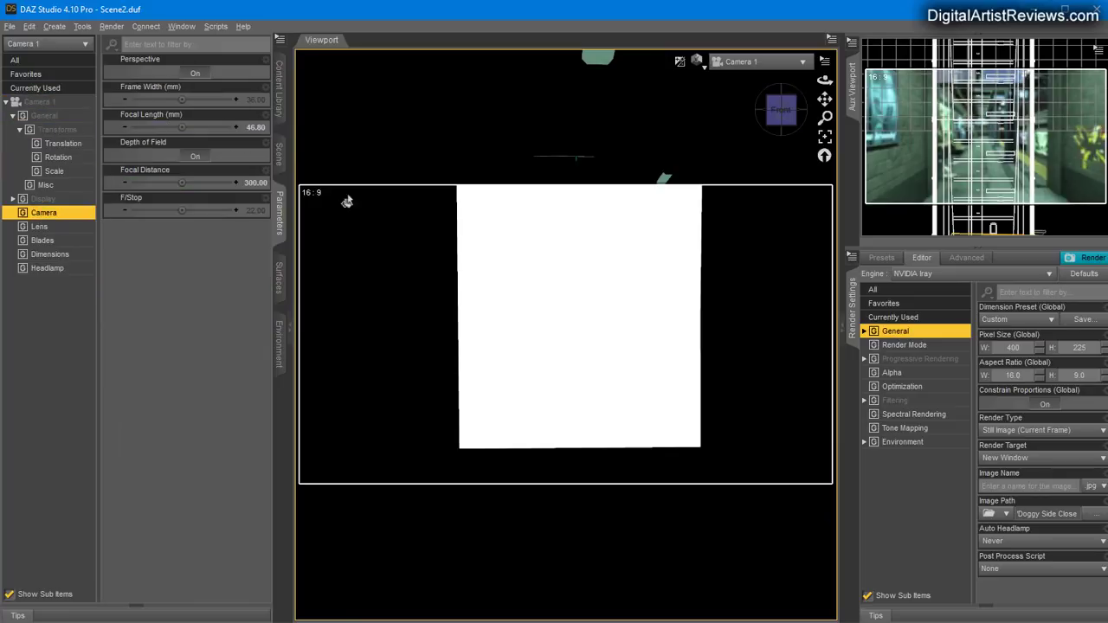
click(254, 211)
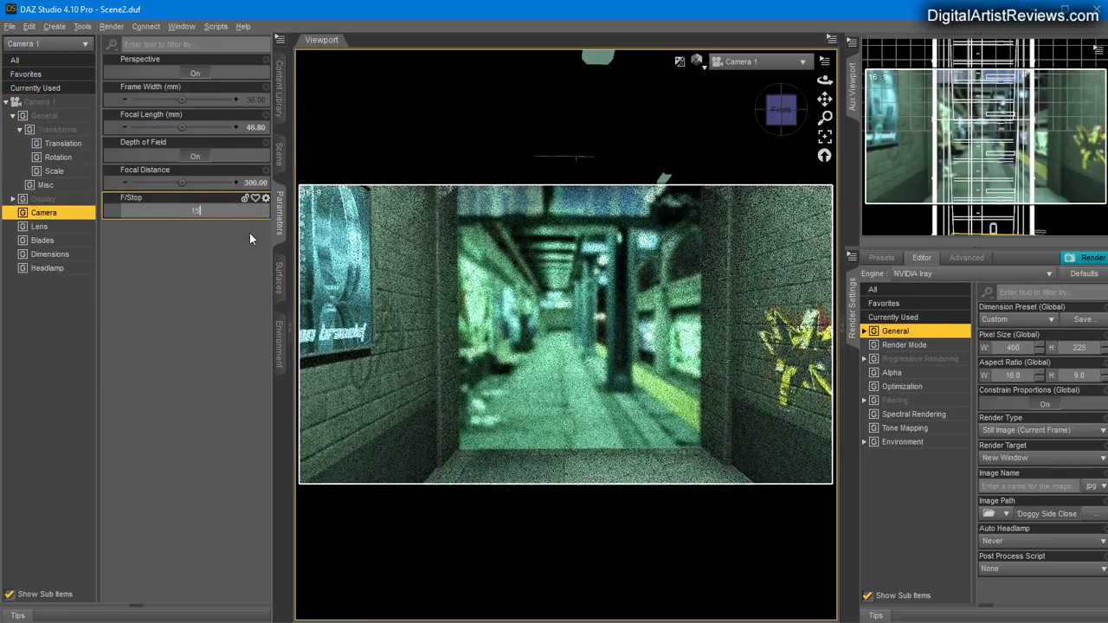
text(15)
key(Return)
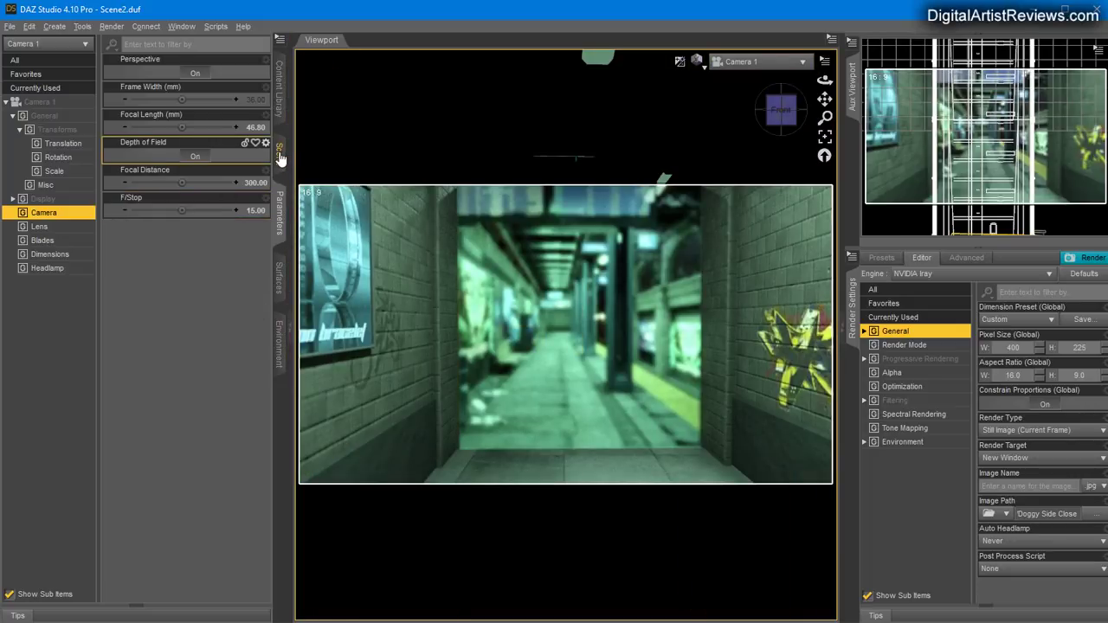
Set Camera 1's Focal Distance to 200
click(280, 154)
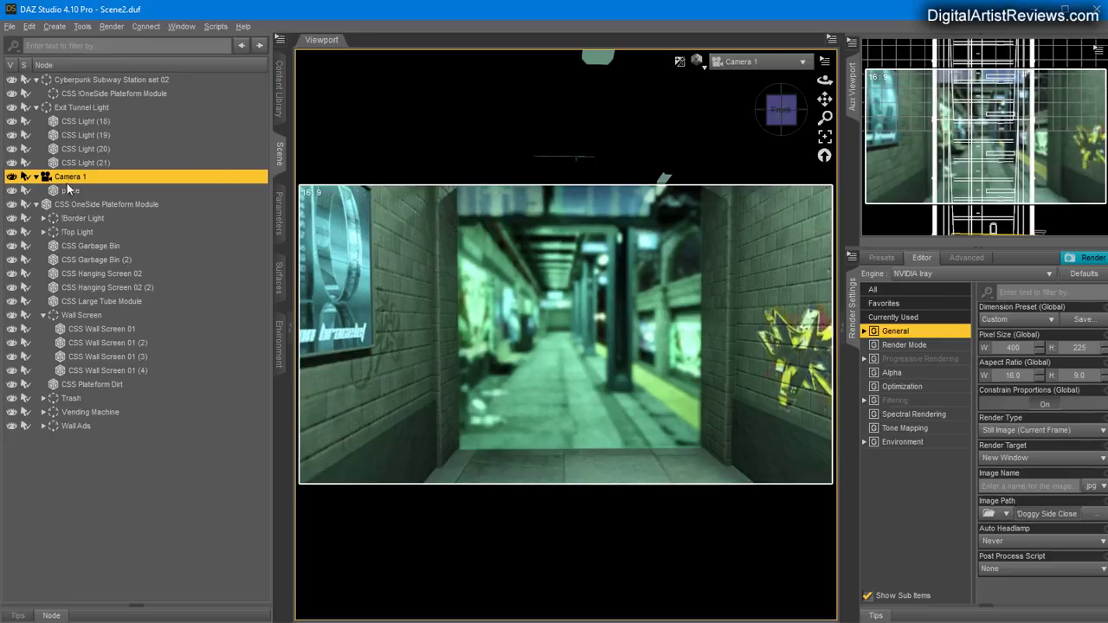
click(277, 216)
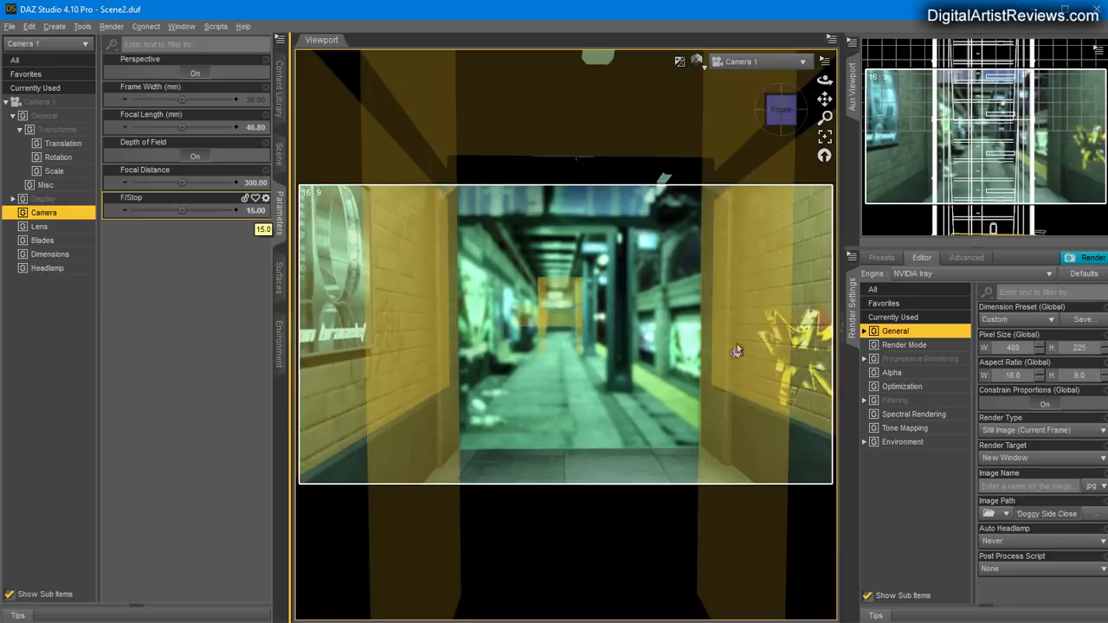
click(250, 183)
text(200)
key(Return)
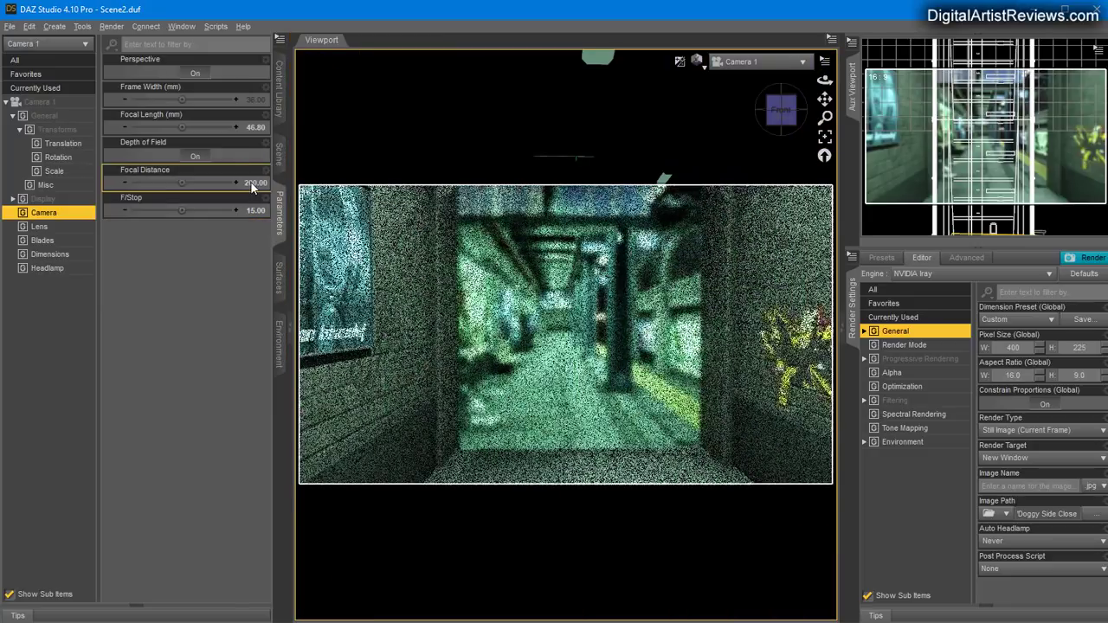
click(246, 201)
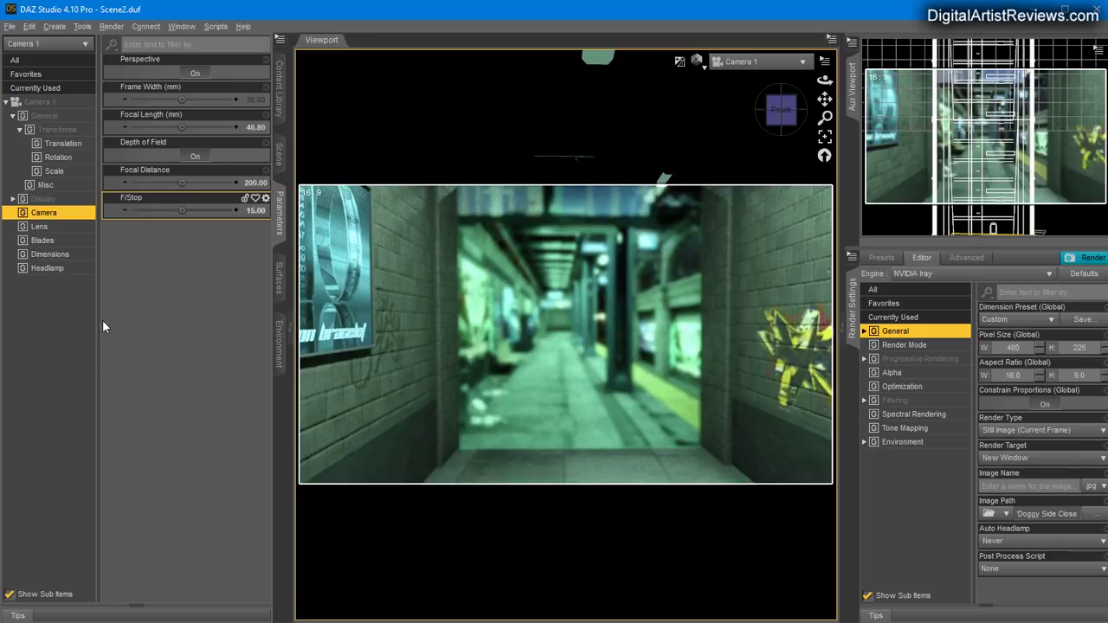
Render the camera view at a pixel width of 1300 and enlarge the render window to show the whole image
click(1013, 347)
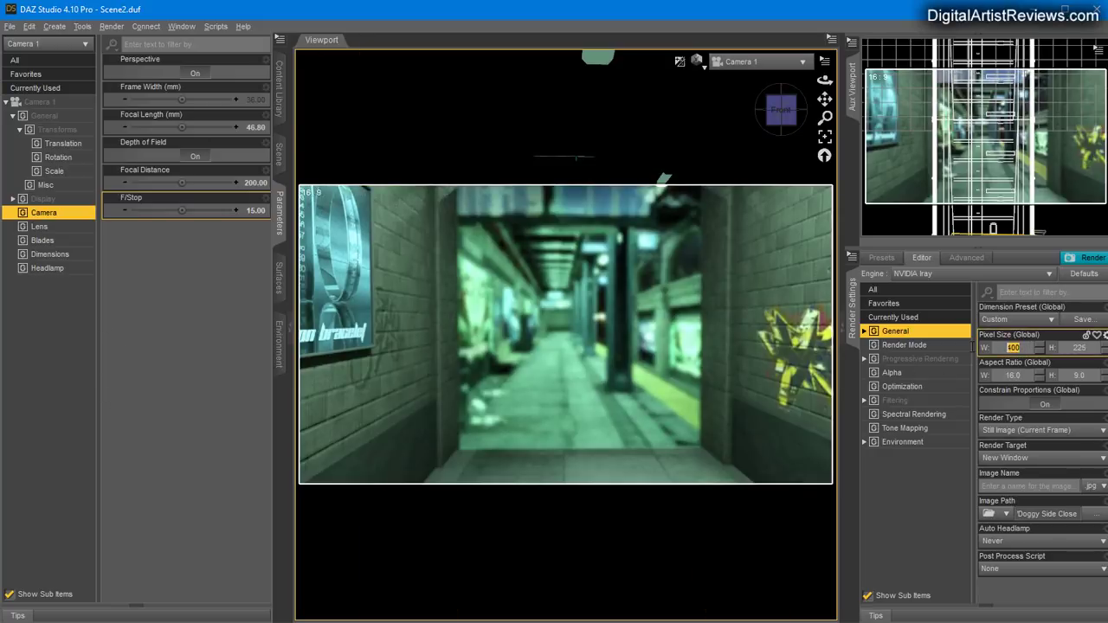
text(1300)
key(Return)
click(1089, 257)
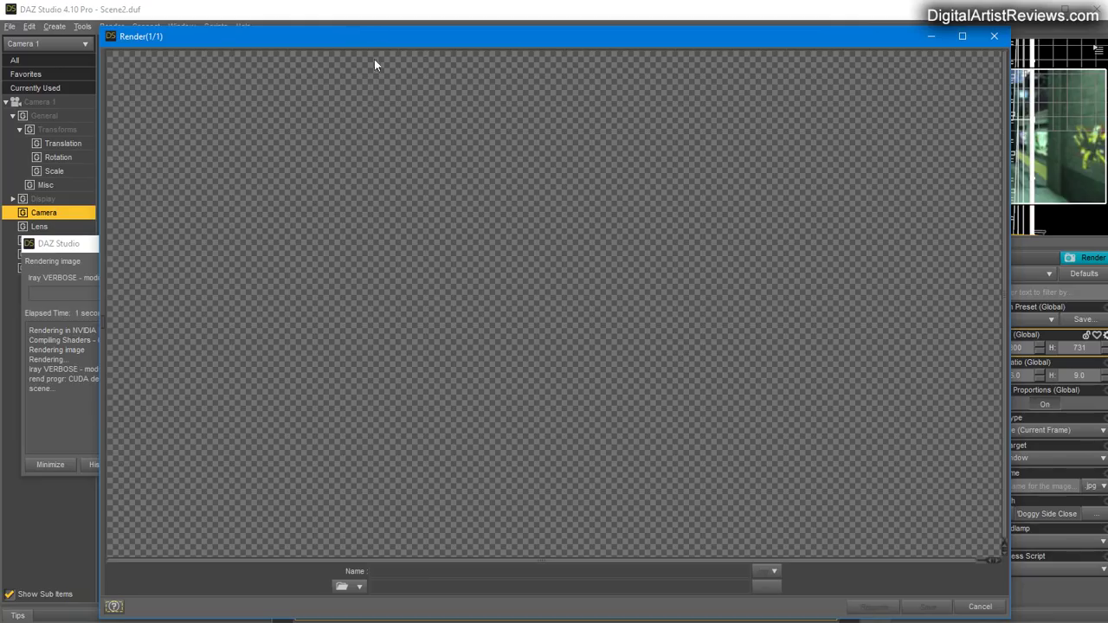
drag(368, 37, 359, 8)
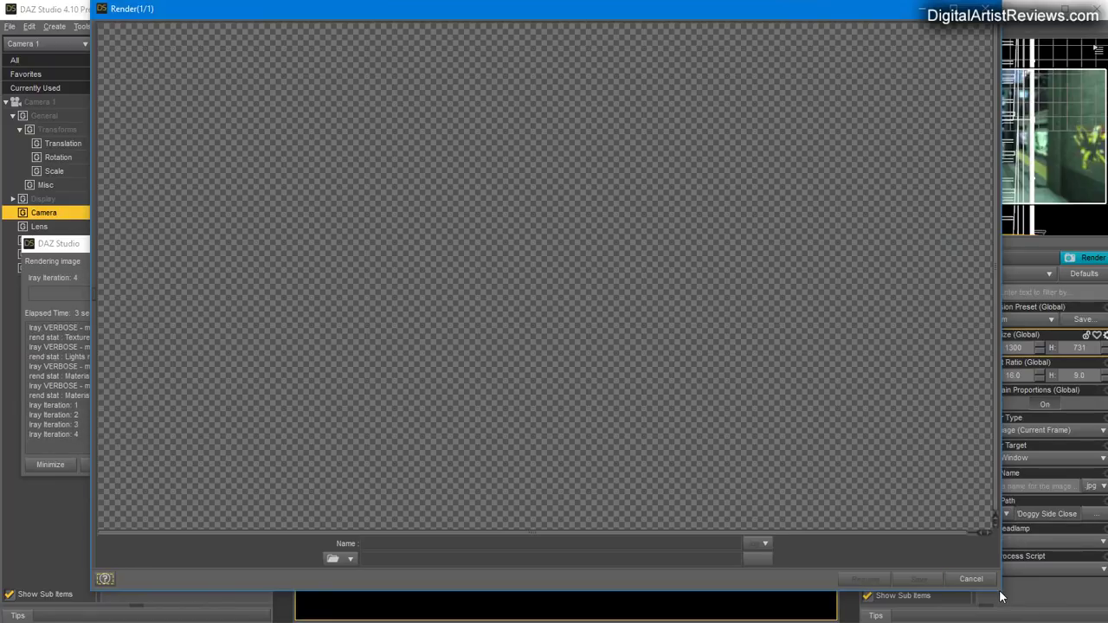
drag(1001, 591, 1057, 617)
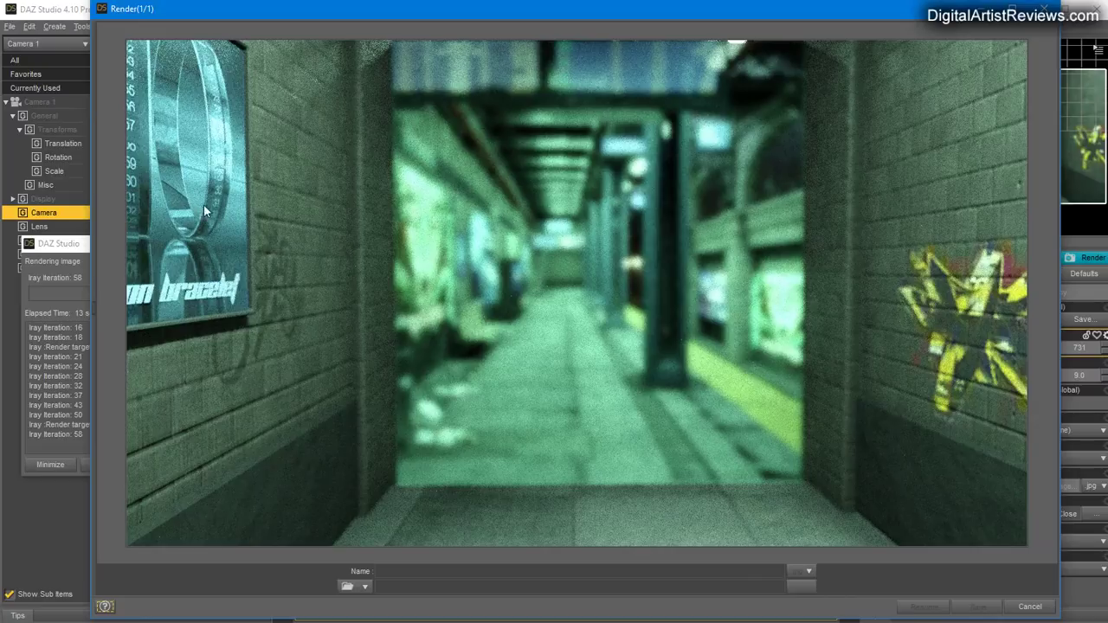
drag(254, 13, 278, 20)
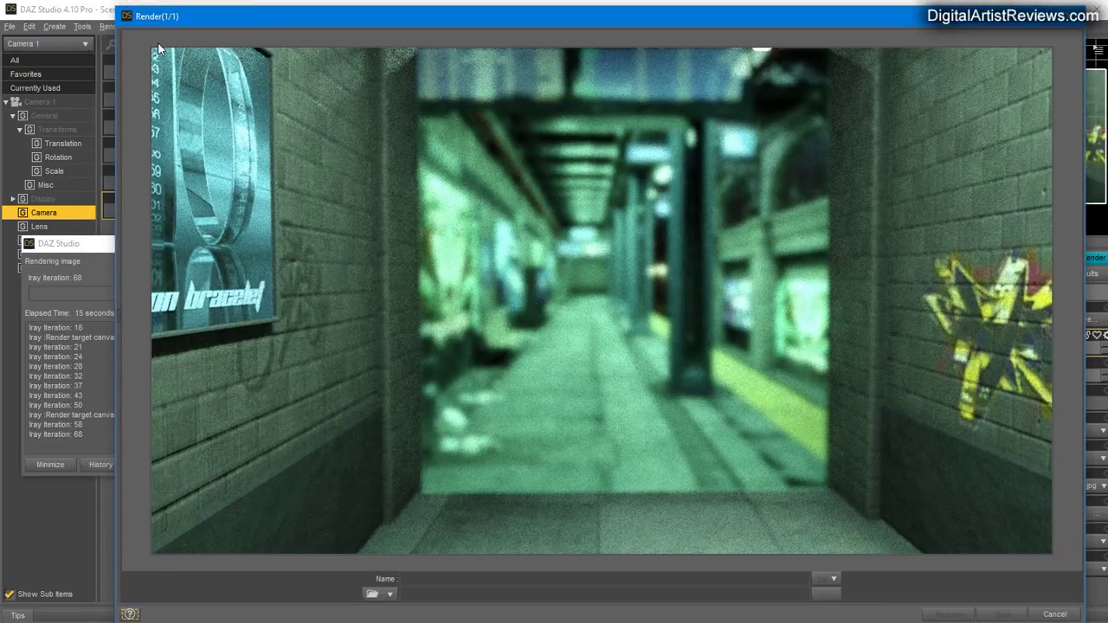